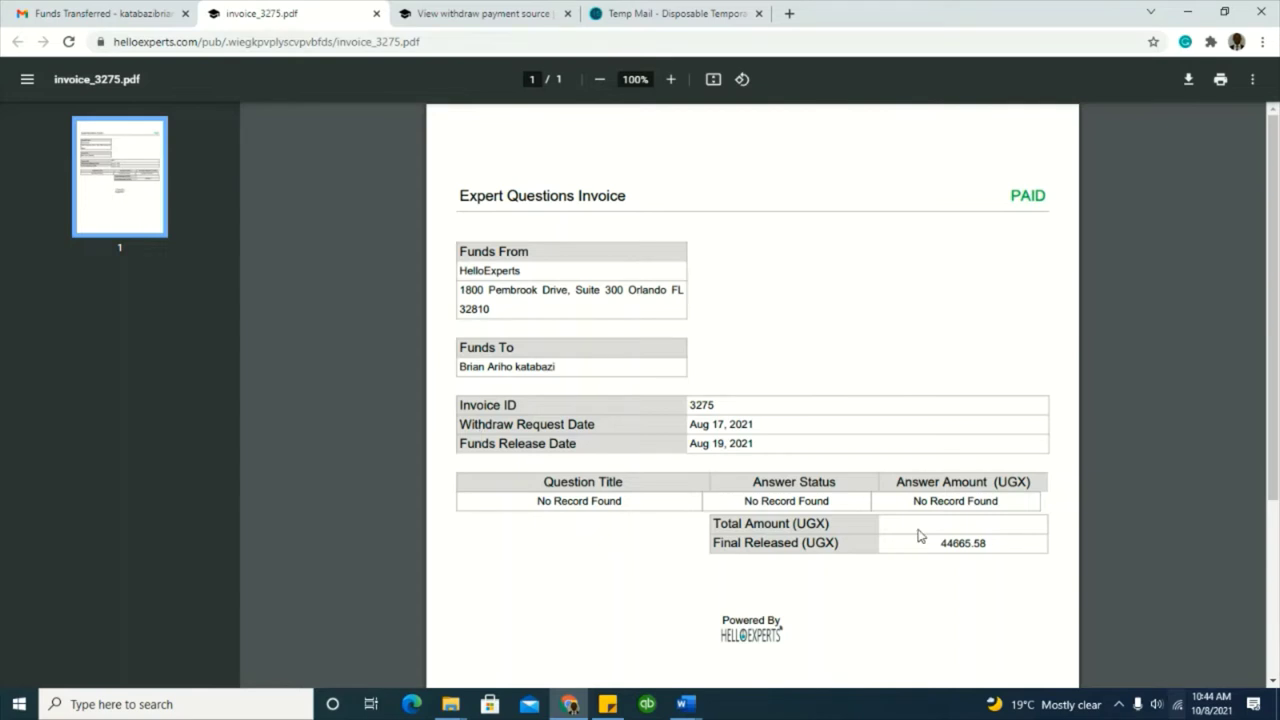
Step: Look over the paid invoice_3275.pdf, then close it to return to the 31333.63 UGX Funds Released email
scroll(680, 560, "down", 1)
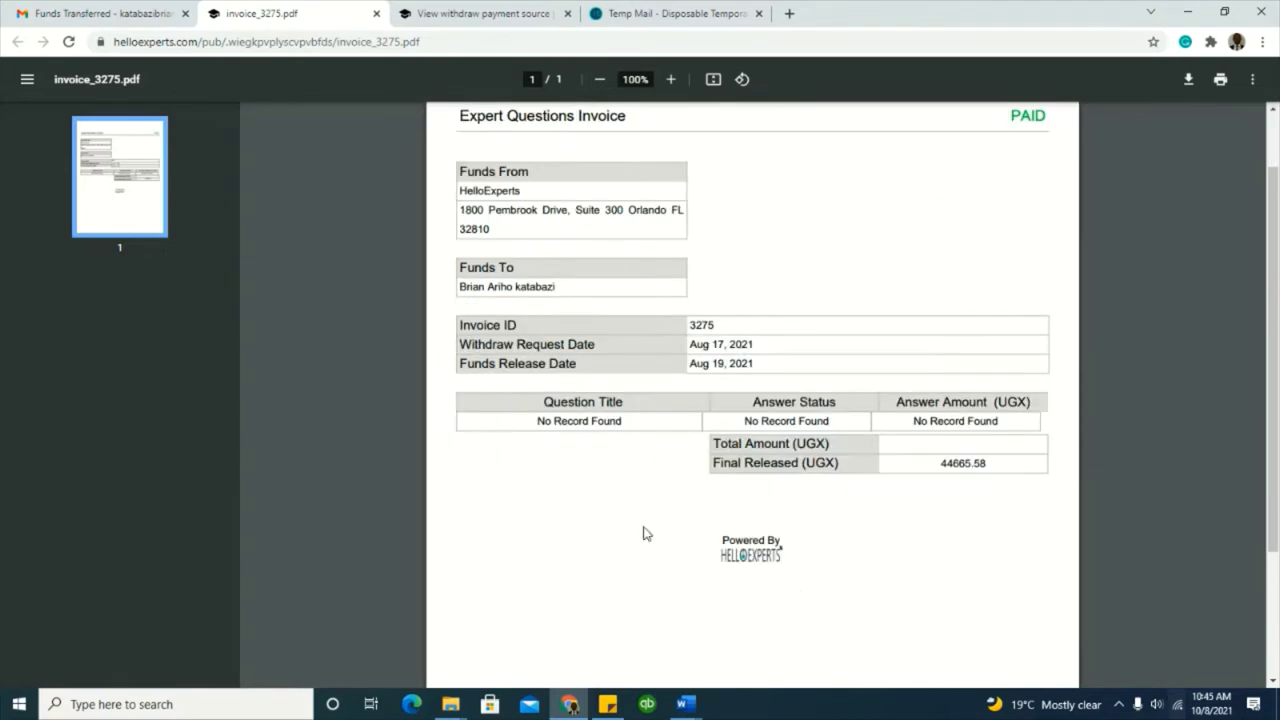
scroll(752, 514, "up", 1)
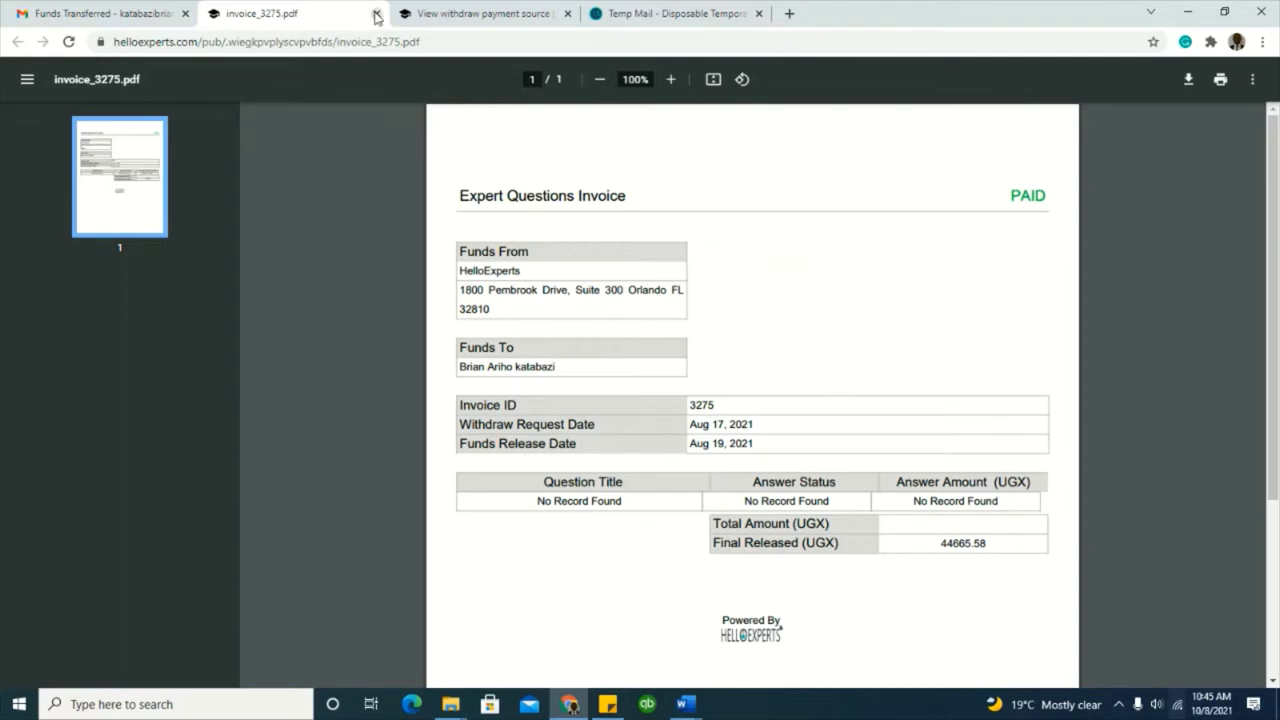
key("ctrl+w")
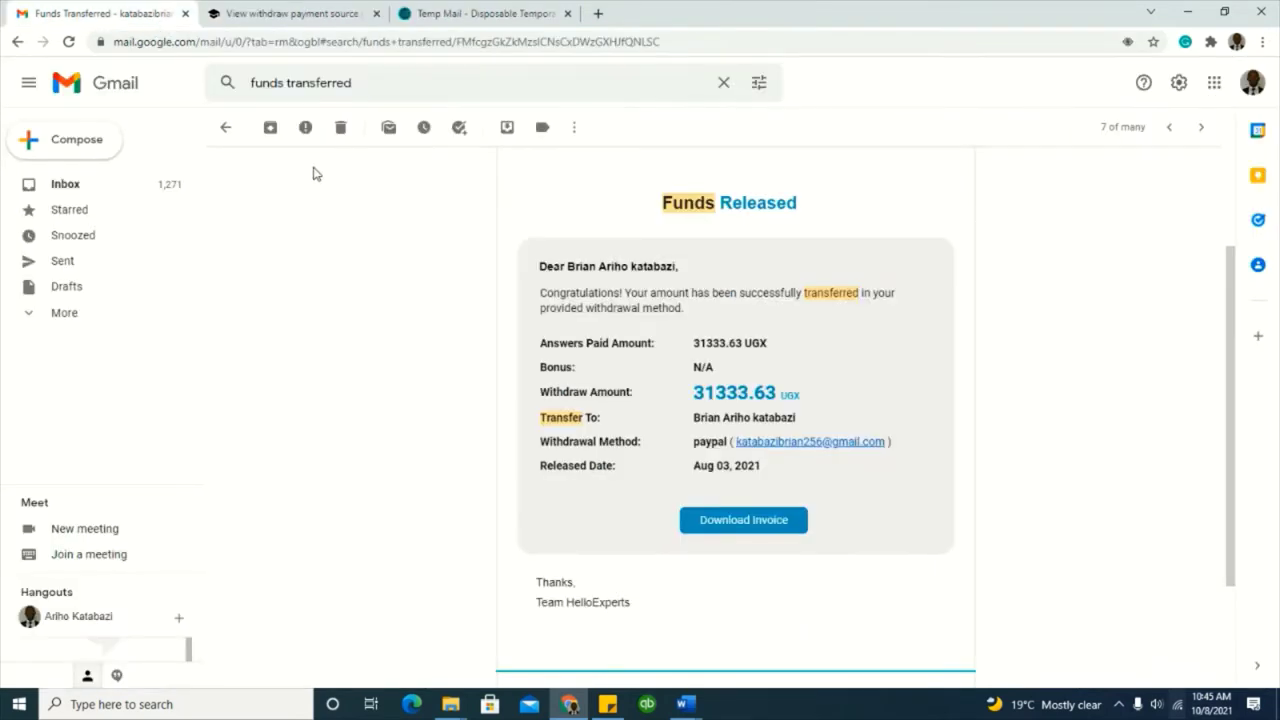
Step: Read the 21 Jul Funds Transferred email for 102663.08 UGX, then switch to the withdraw payment methods page
left_click(225, 128)
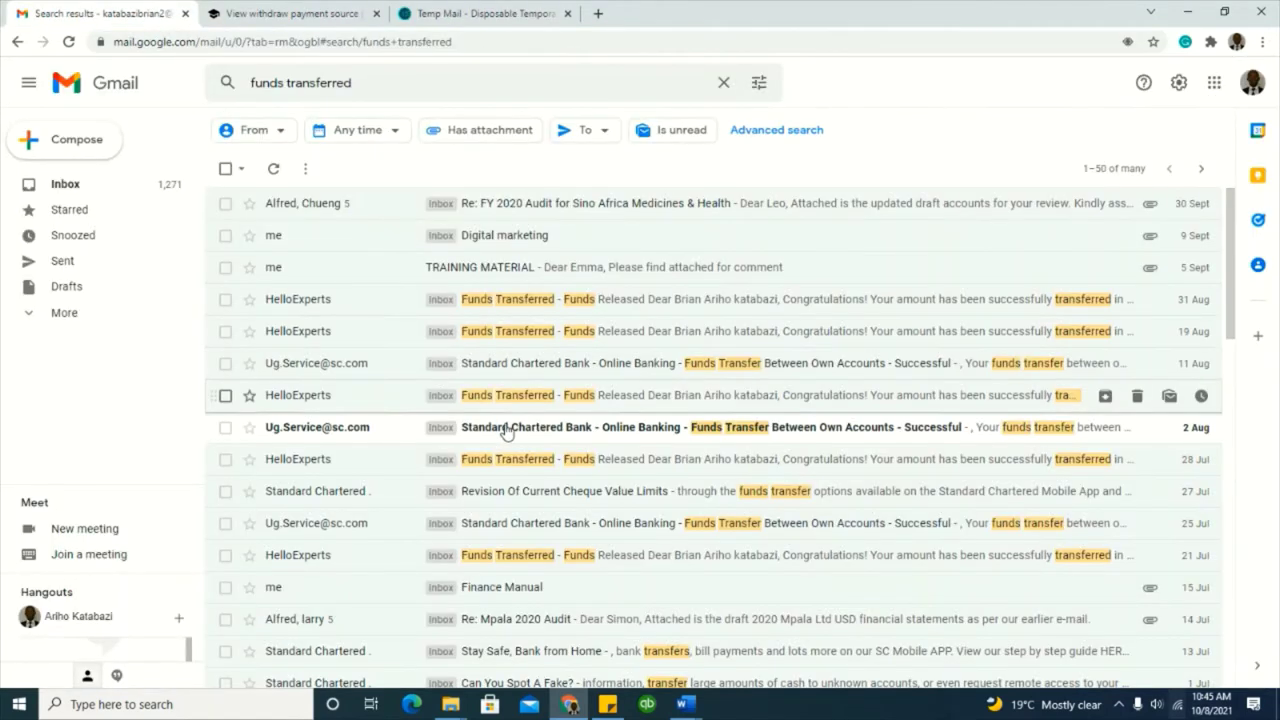
scroll(478, 403, "down", 2)
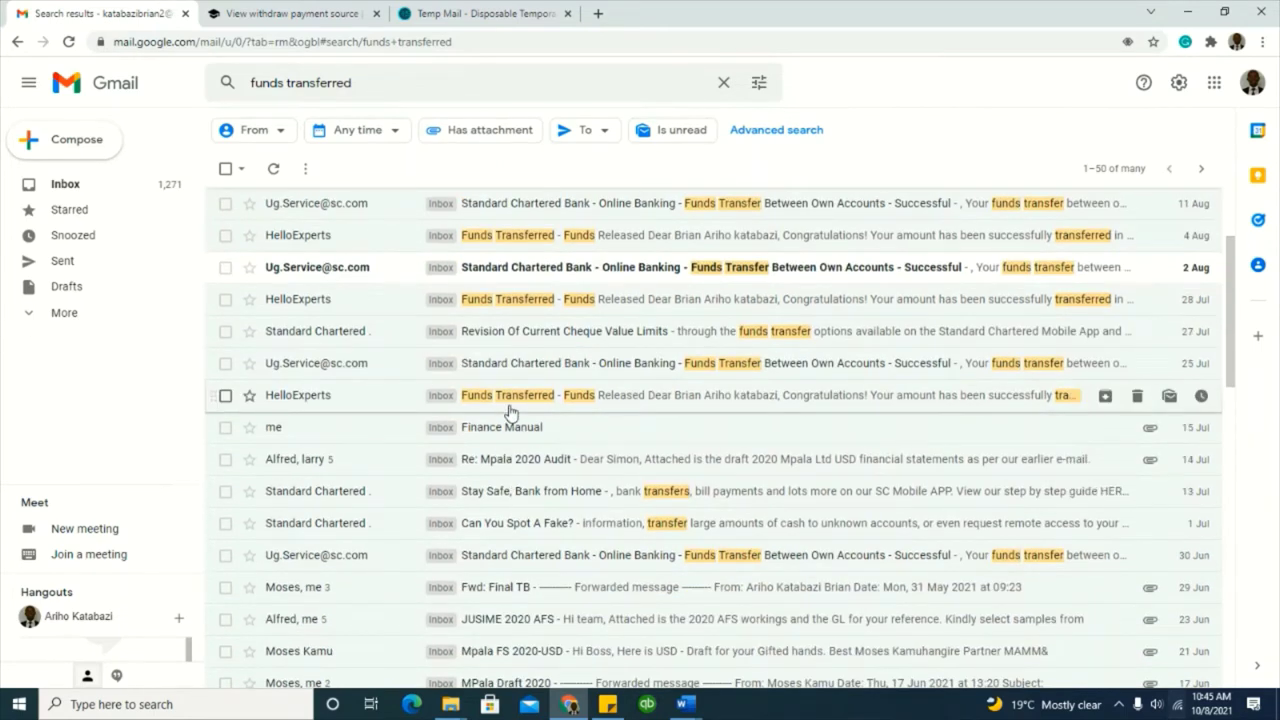
left_click(508, 397)
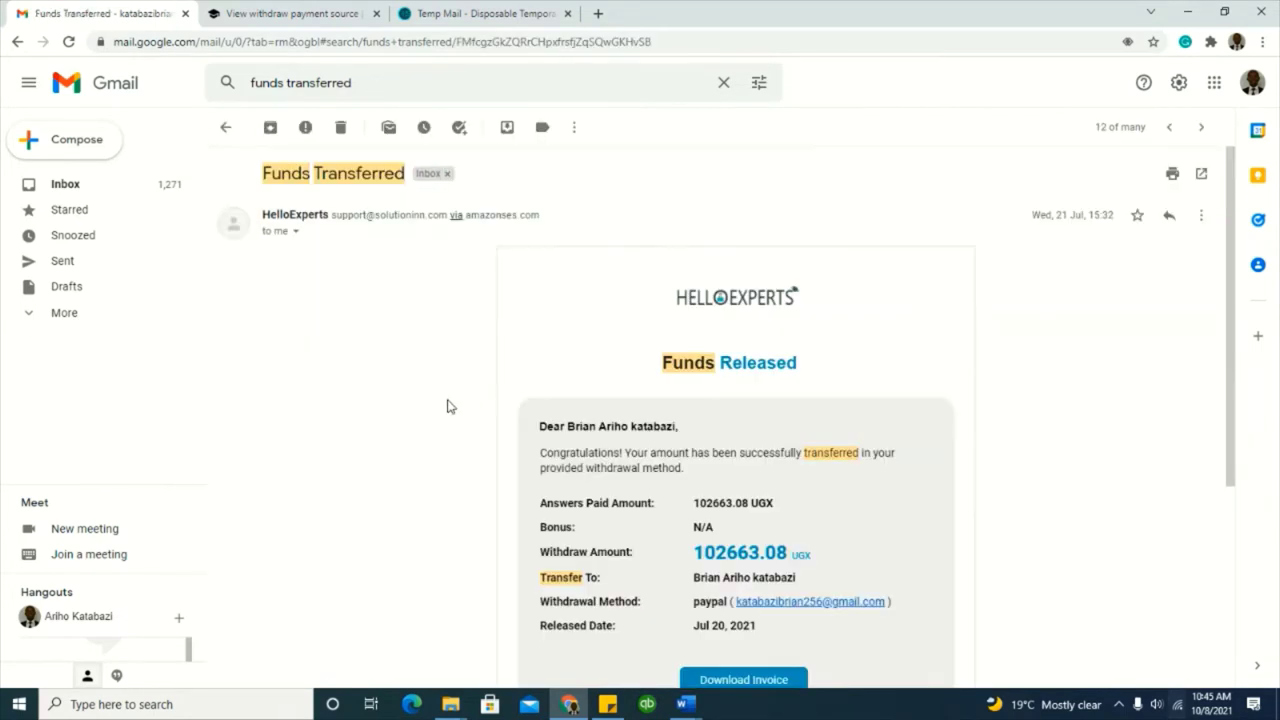
scroll(447, 406, "down", 2)
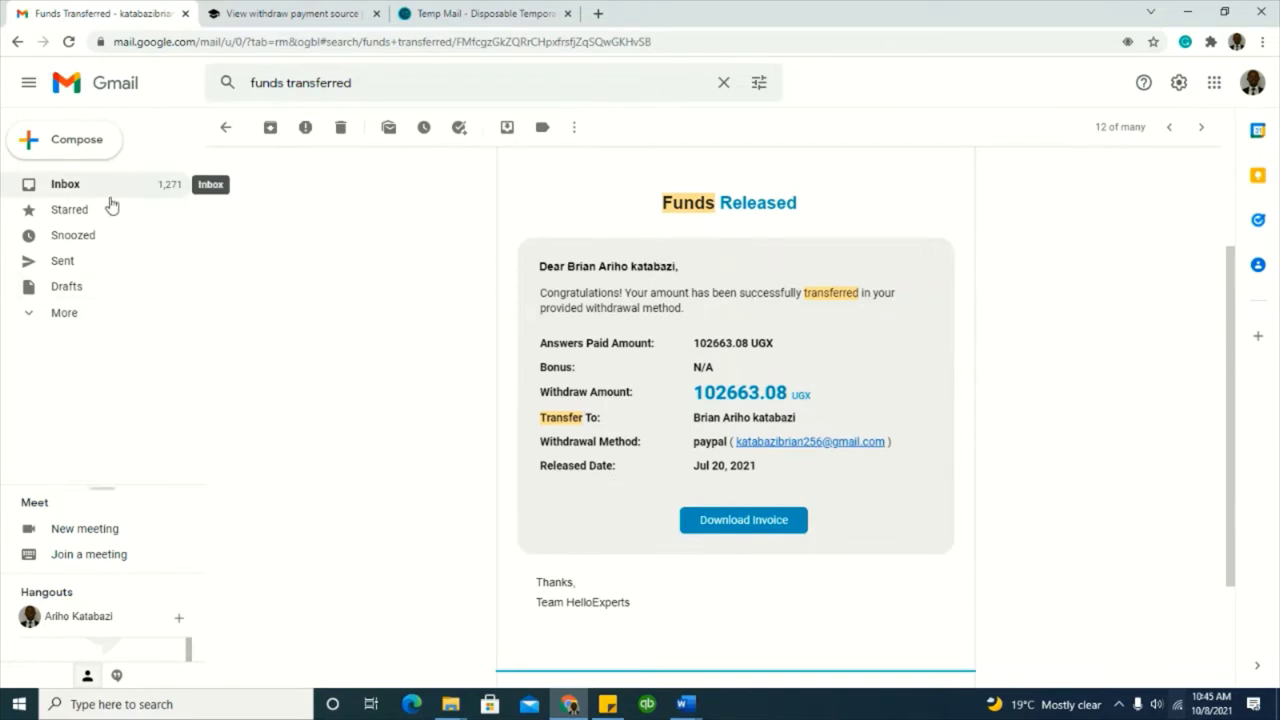
left_click(290, 13)
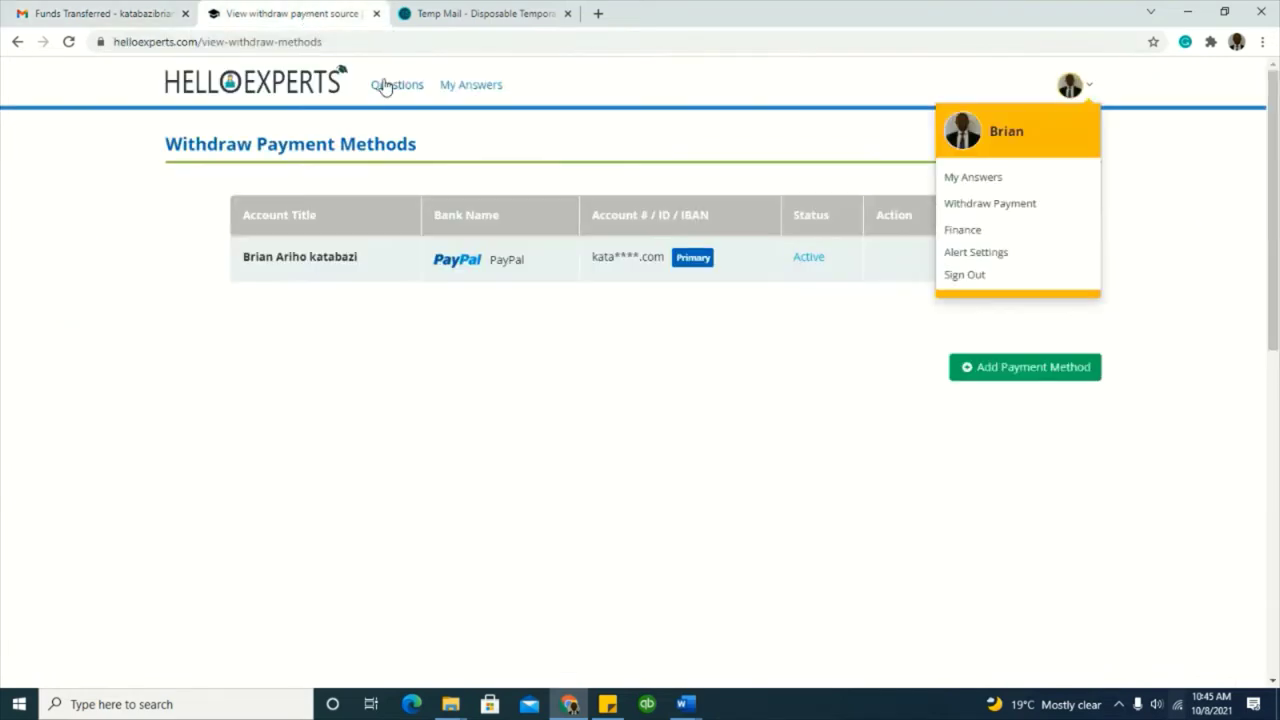
Step: Sign out of the HelloExperts expert account using Sign Out in the avatar menu
left_click(1116, 155)
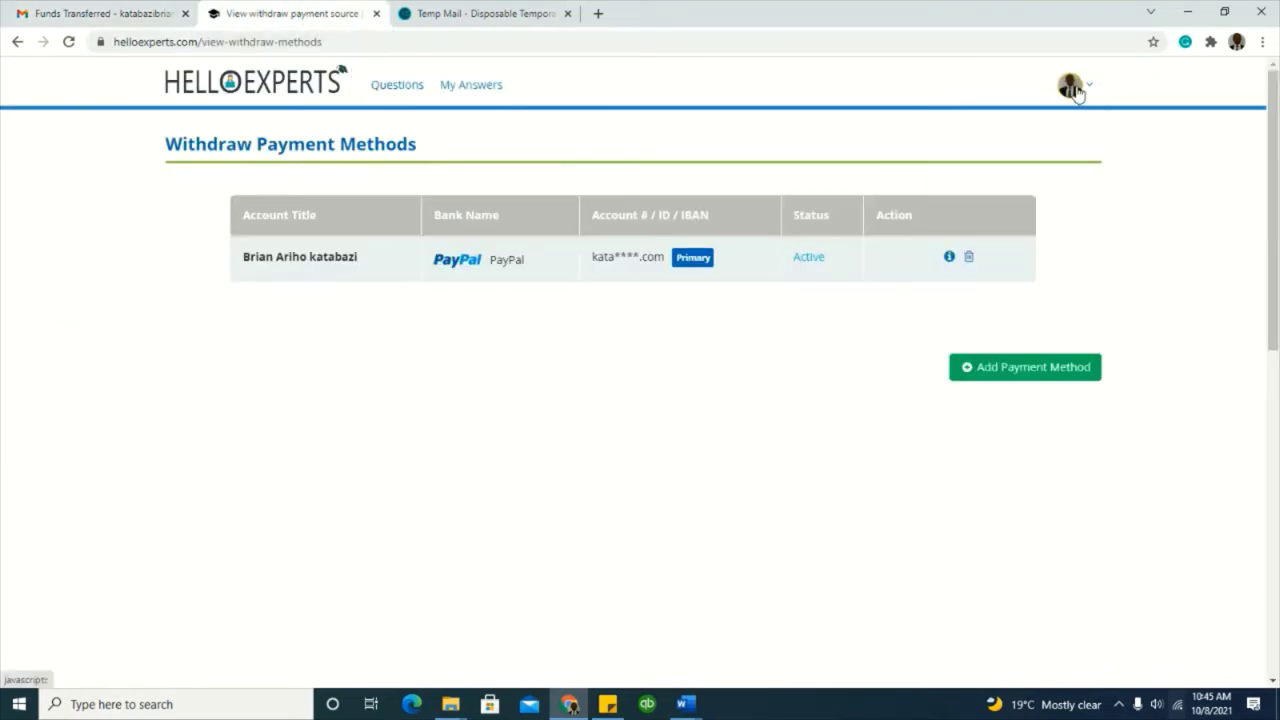
left_click(1073, 88)
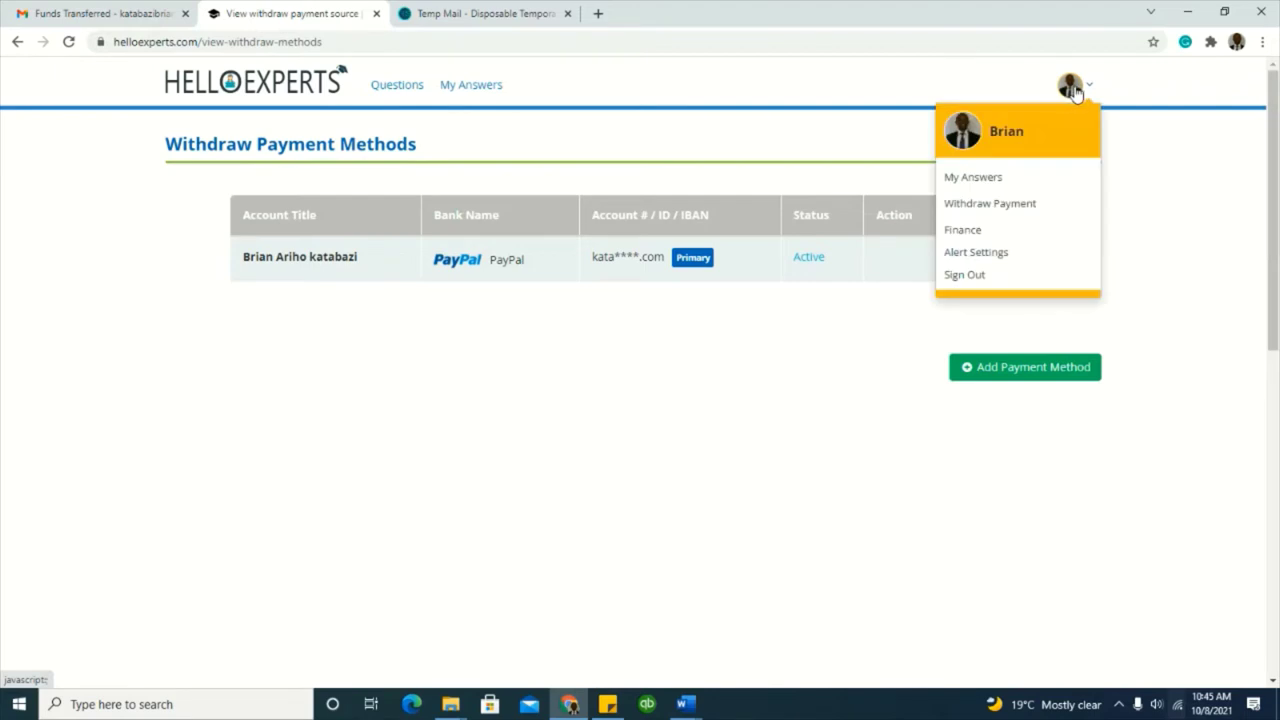
left_click(967, 276)
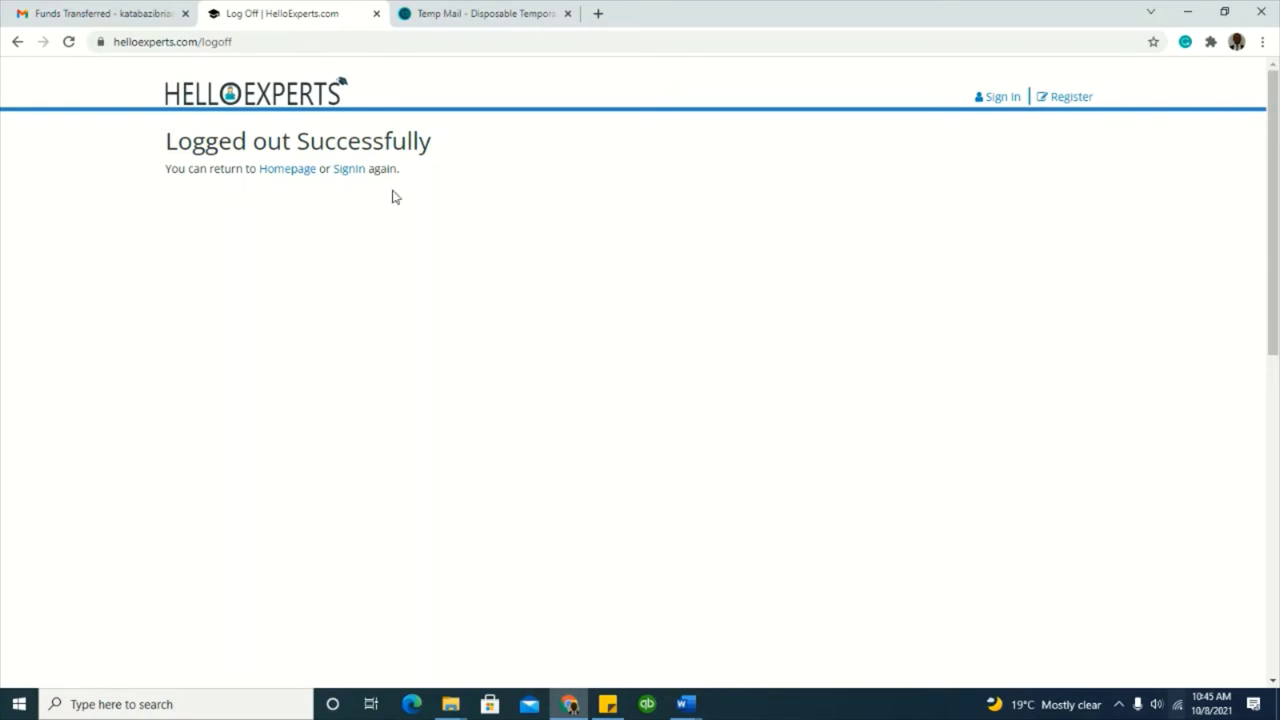
left_click(1120, 705)
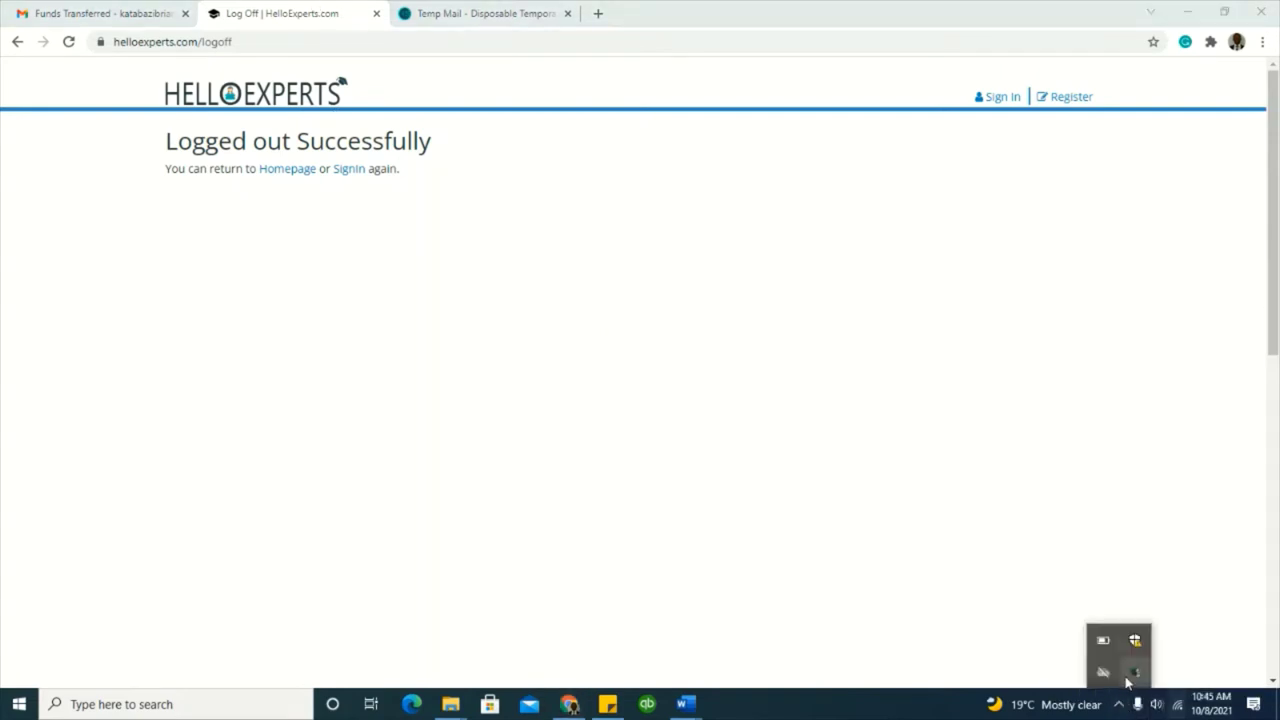
right_click(1110, 672)
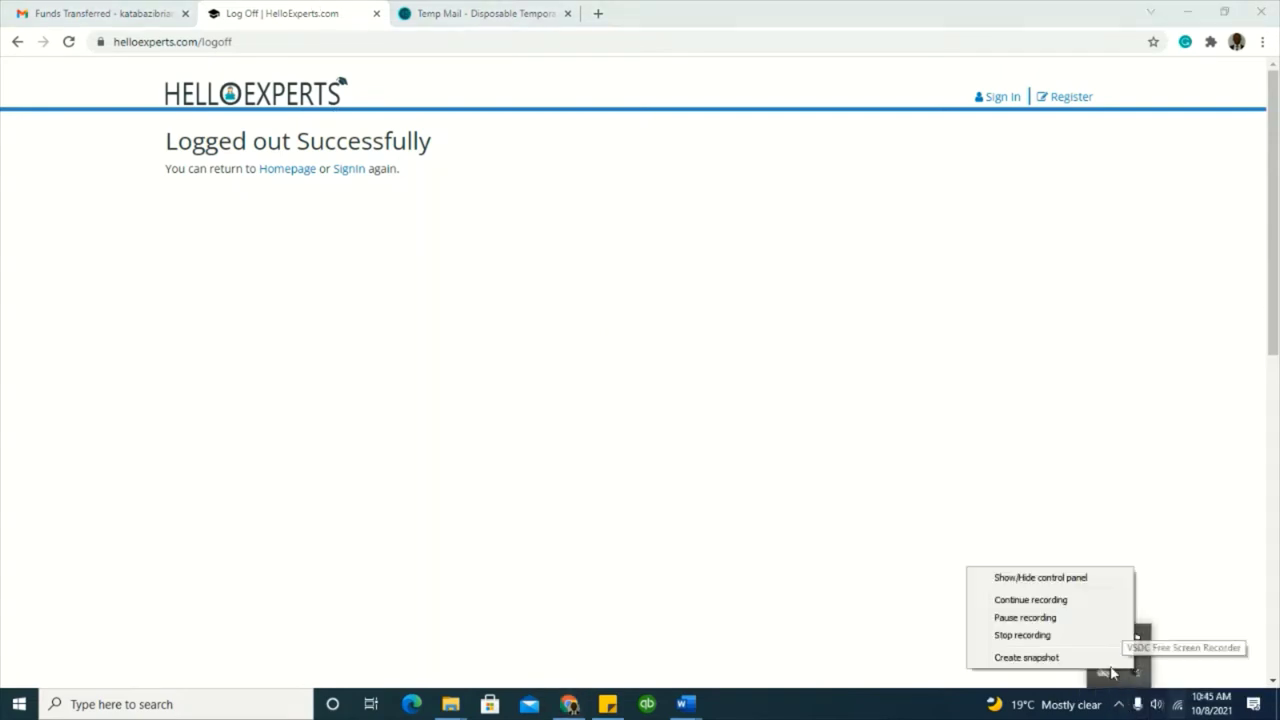
left_click(1043, 617)
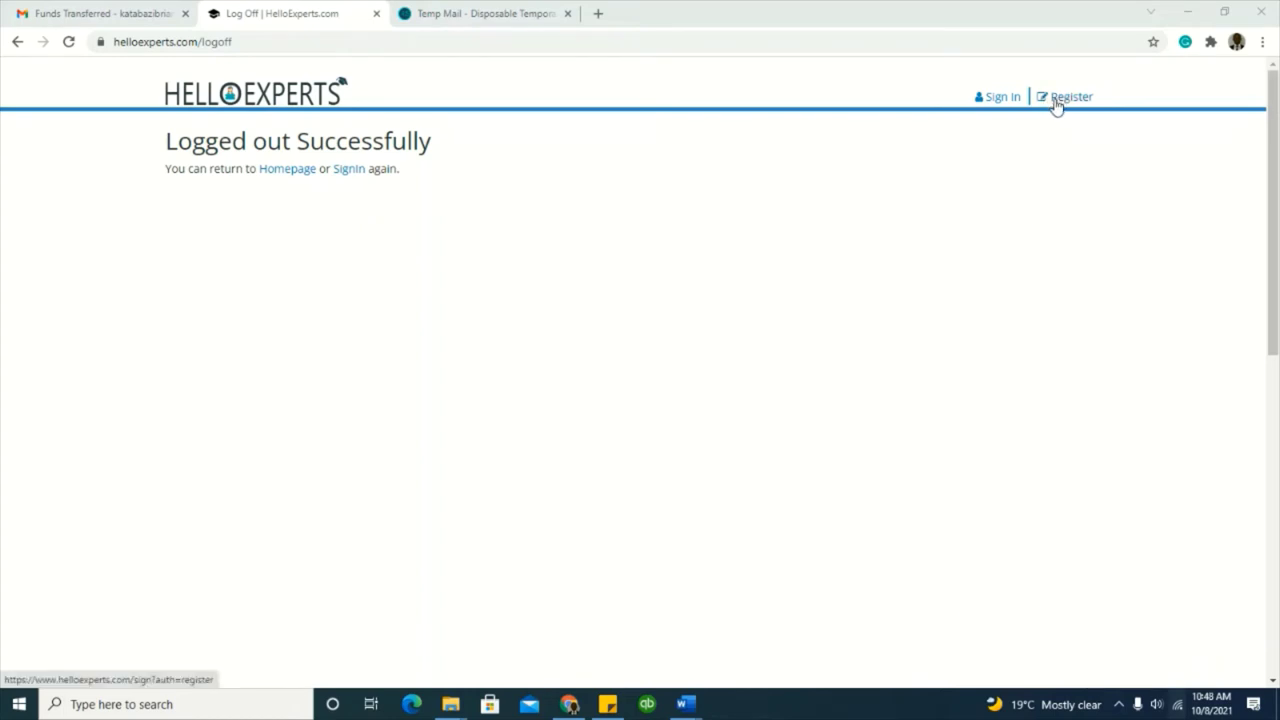
Step: Open the expert registration form and paste in the address copied from Temp Mail
left_click(1056, 104)
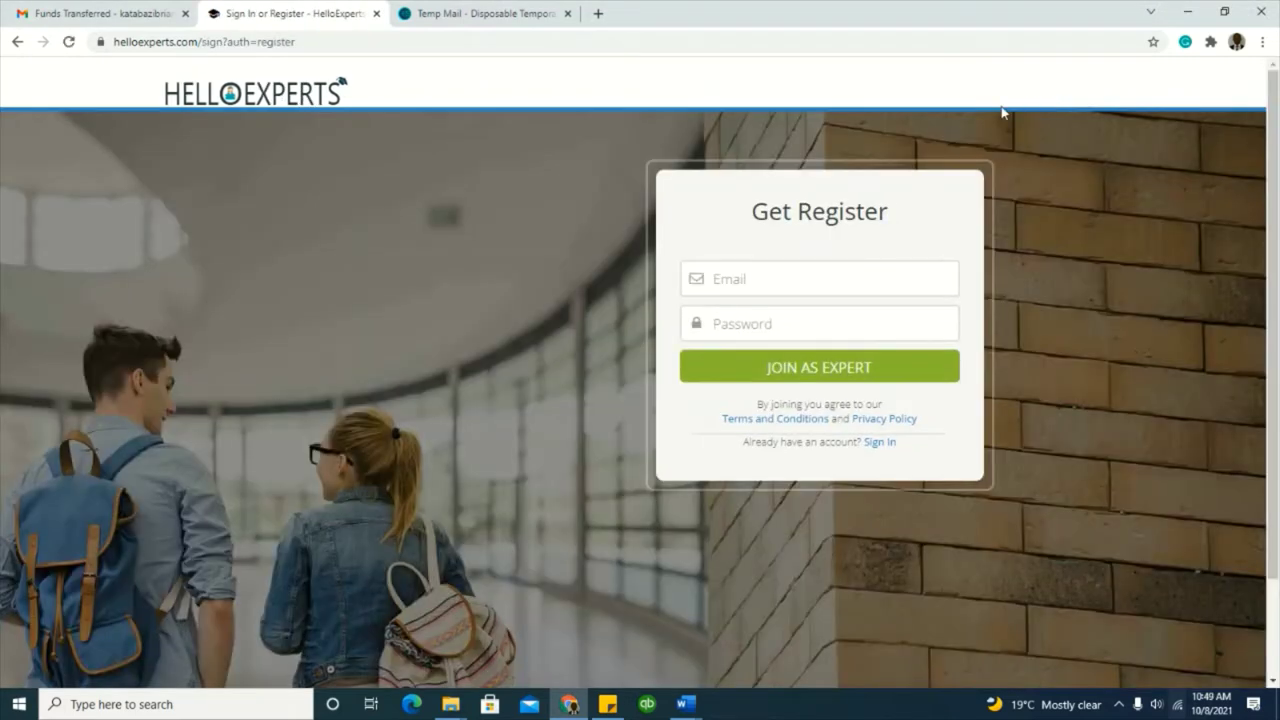
left_click(523, 16)
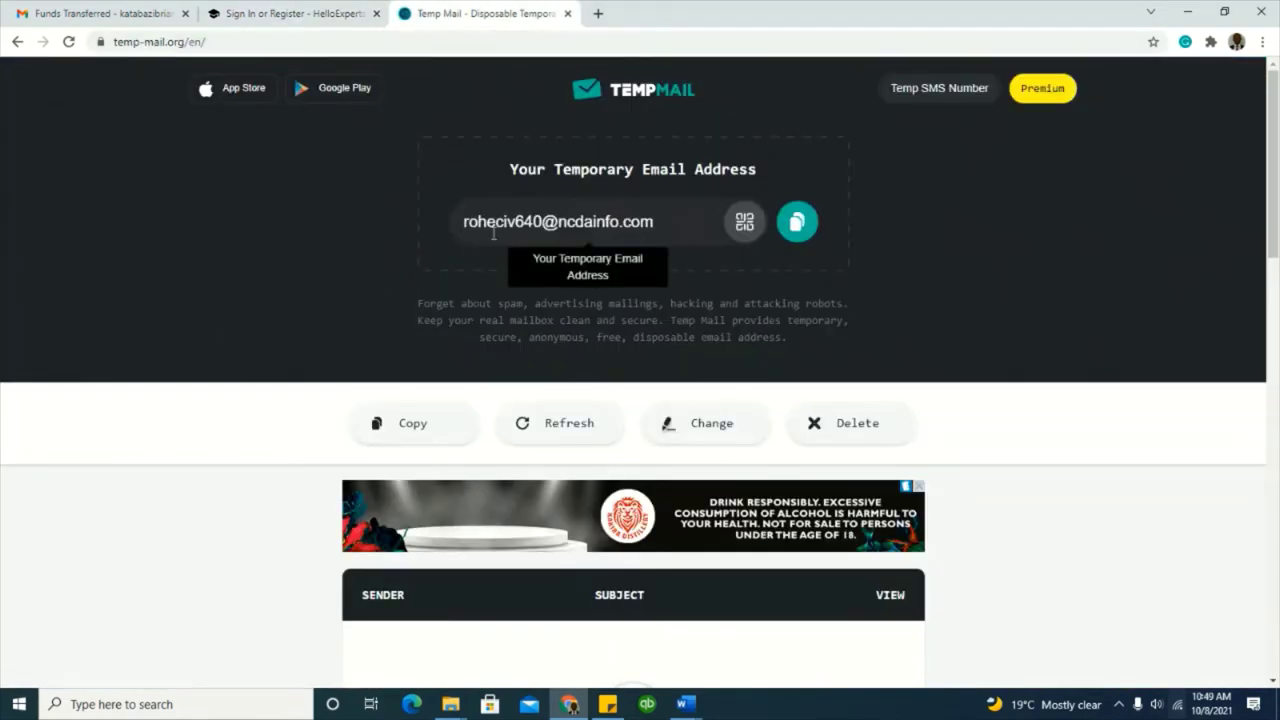
left_click(455, 234)
key("ctrl+c")
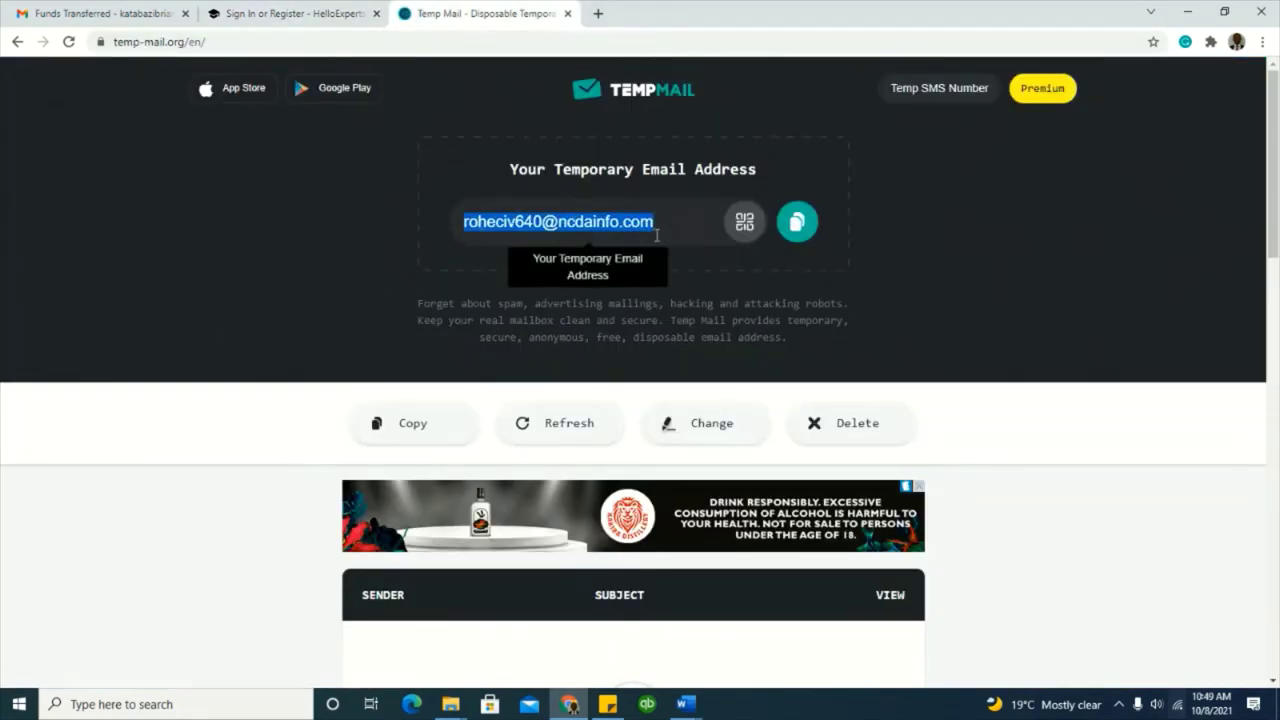
left_click(370, 20)
left_click(767, 281)
key("ctrl+v")
Step: Enter an account password with an uppercase letter added, and submit JOIN AS EXPERT
left_click_drag(798, 279, 697, 282)
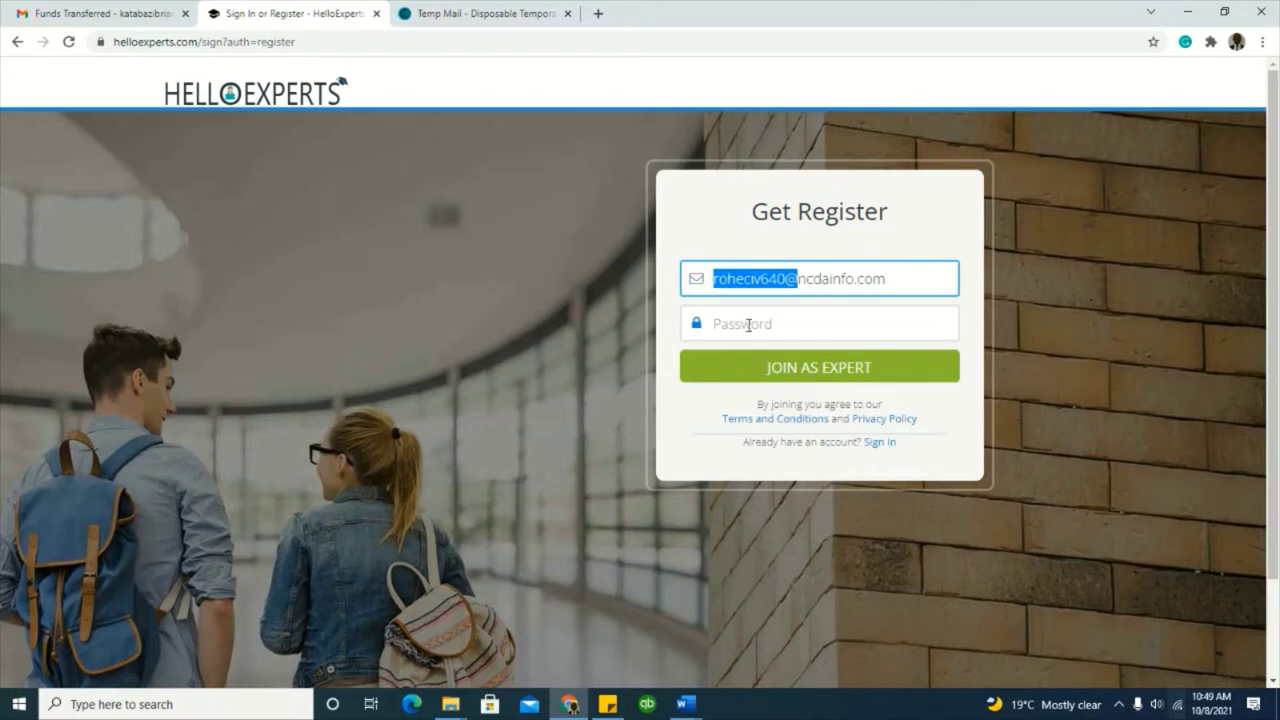
left_click(717, 323)
key("ctrl+v")
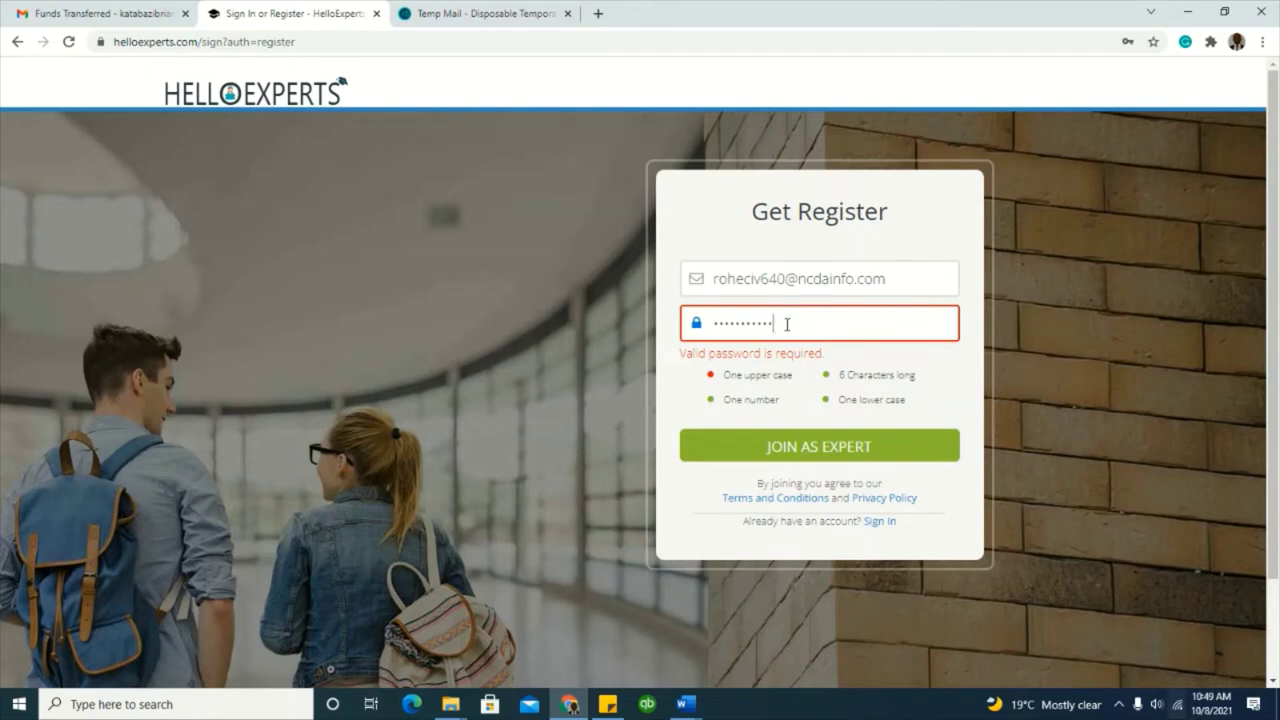
key("ctrl+a")
key("BackSpace")
left_click_drag(786, 279, 720, 282)
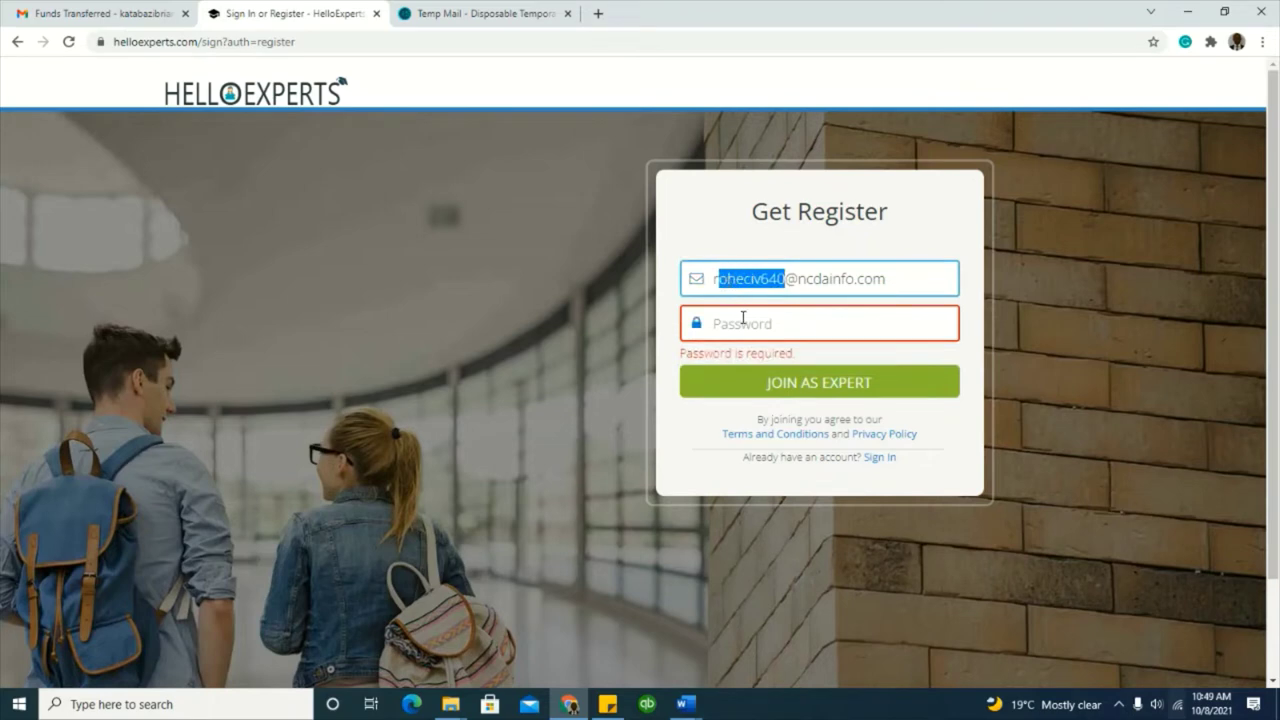
left_click(745, 322)
key("ctrl+v")
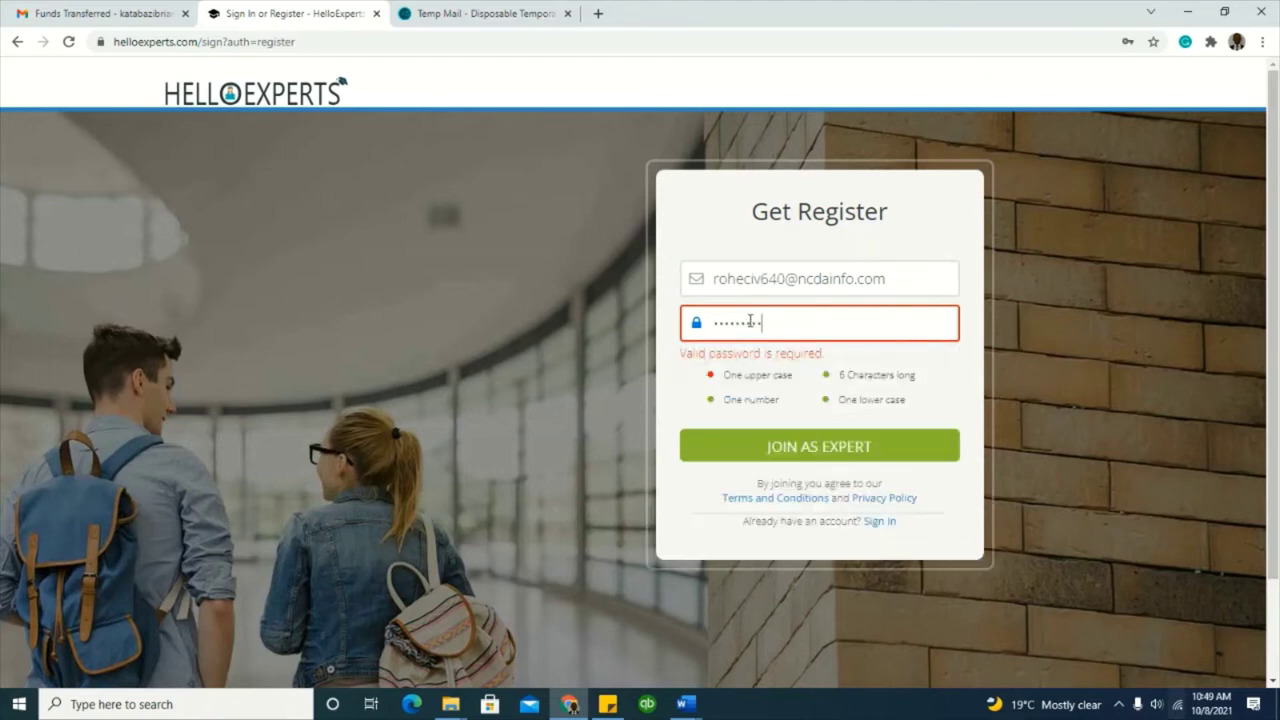
left_click(908, 278)
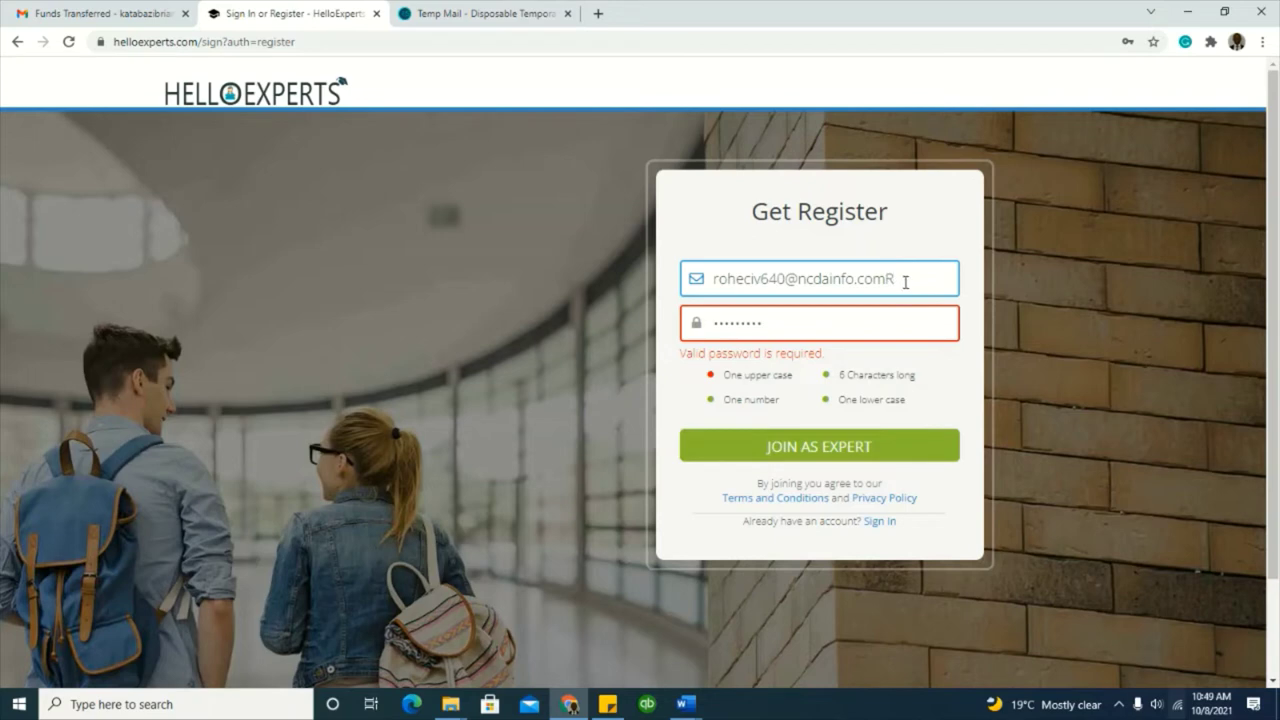
left_click(717, 325)
type("A")
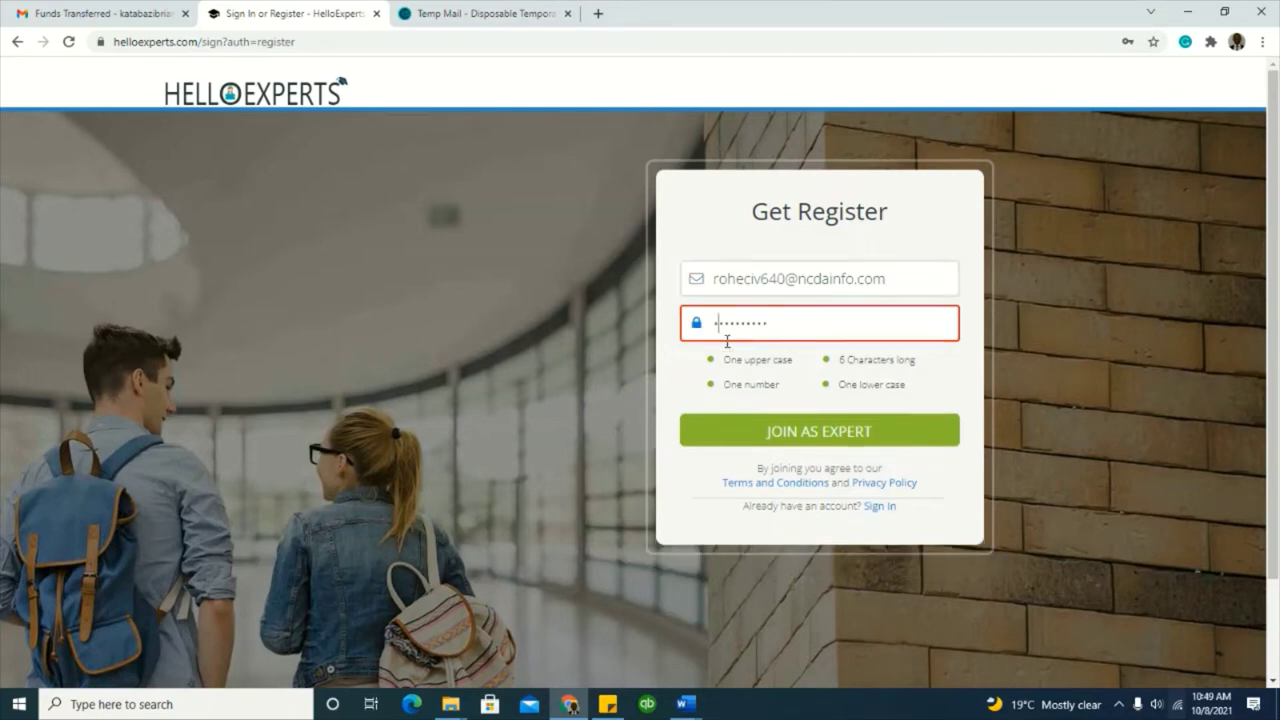
left_click(824, 432)
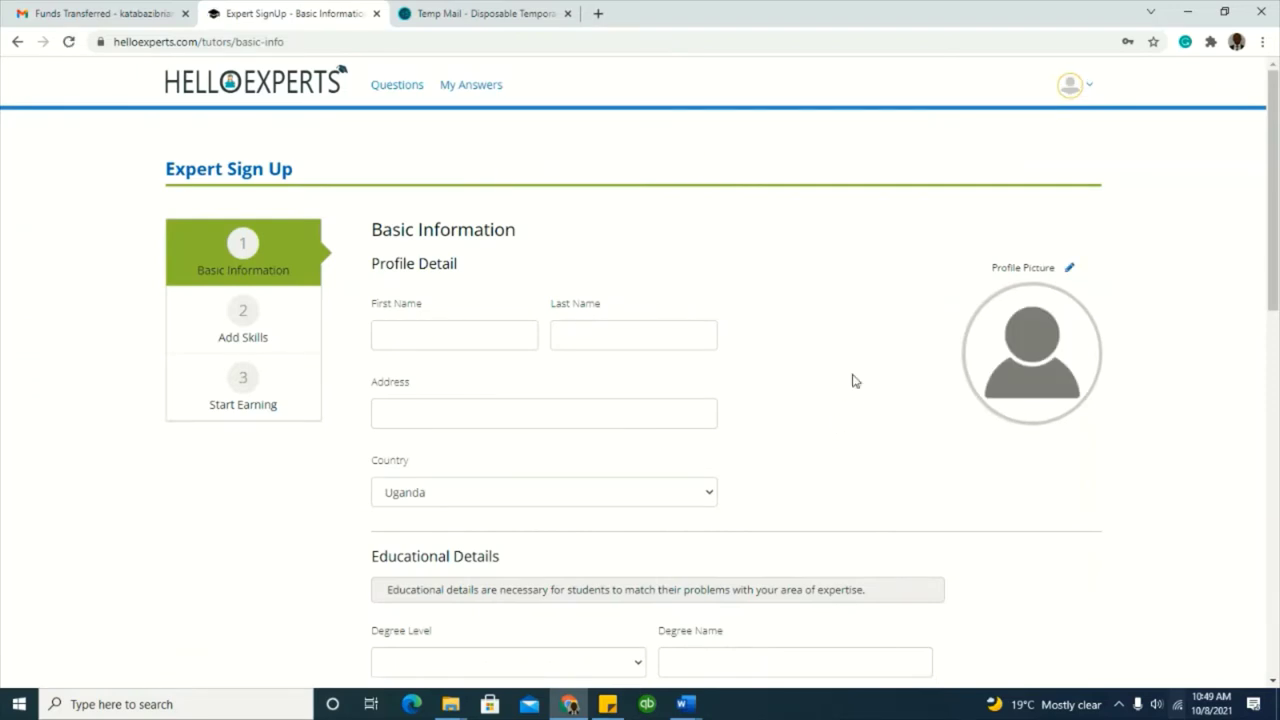
scroll(418, 369, "down", 2)
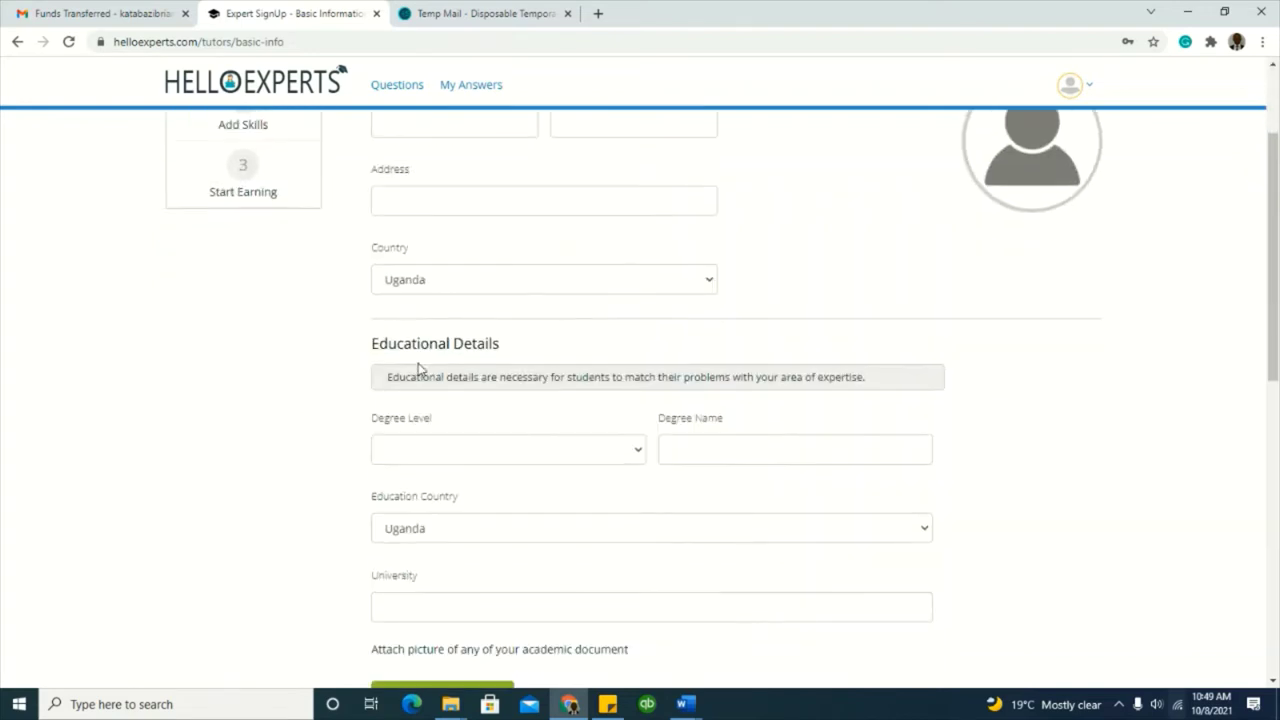
scroll(430, 360, "up", 2)
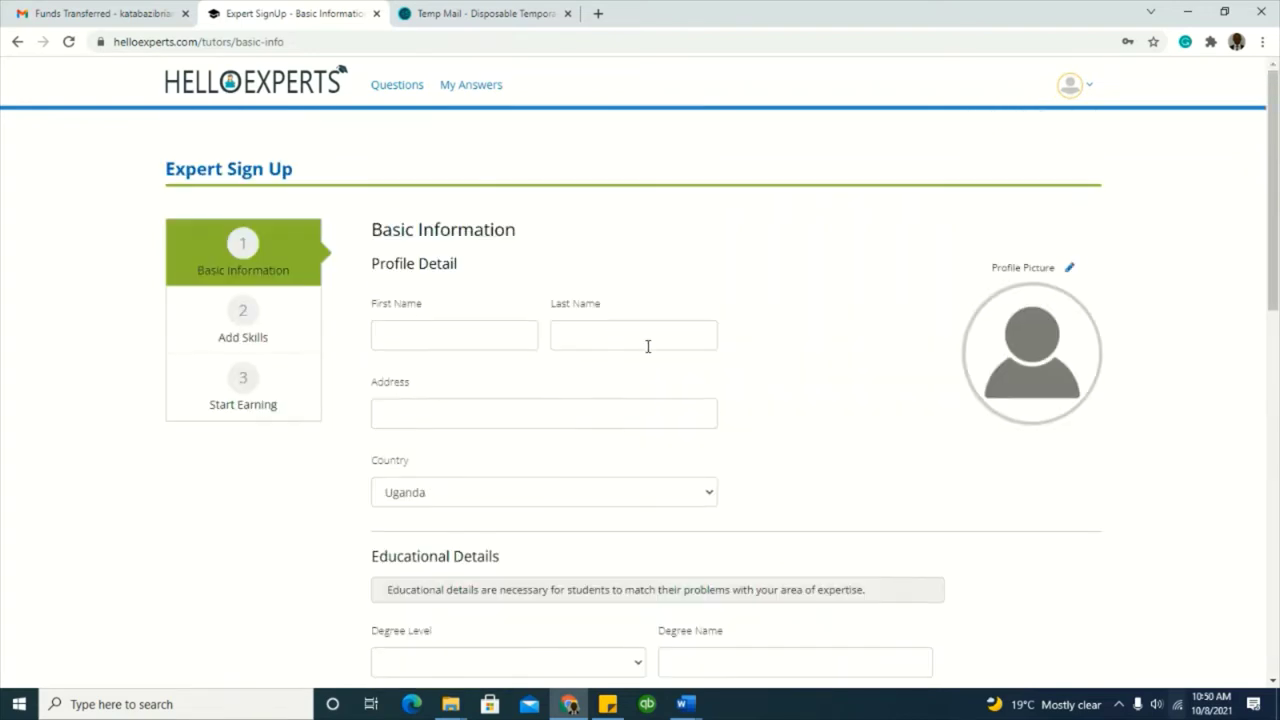
scroll(560, 405, "down", 2)
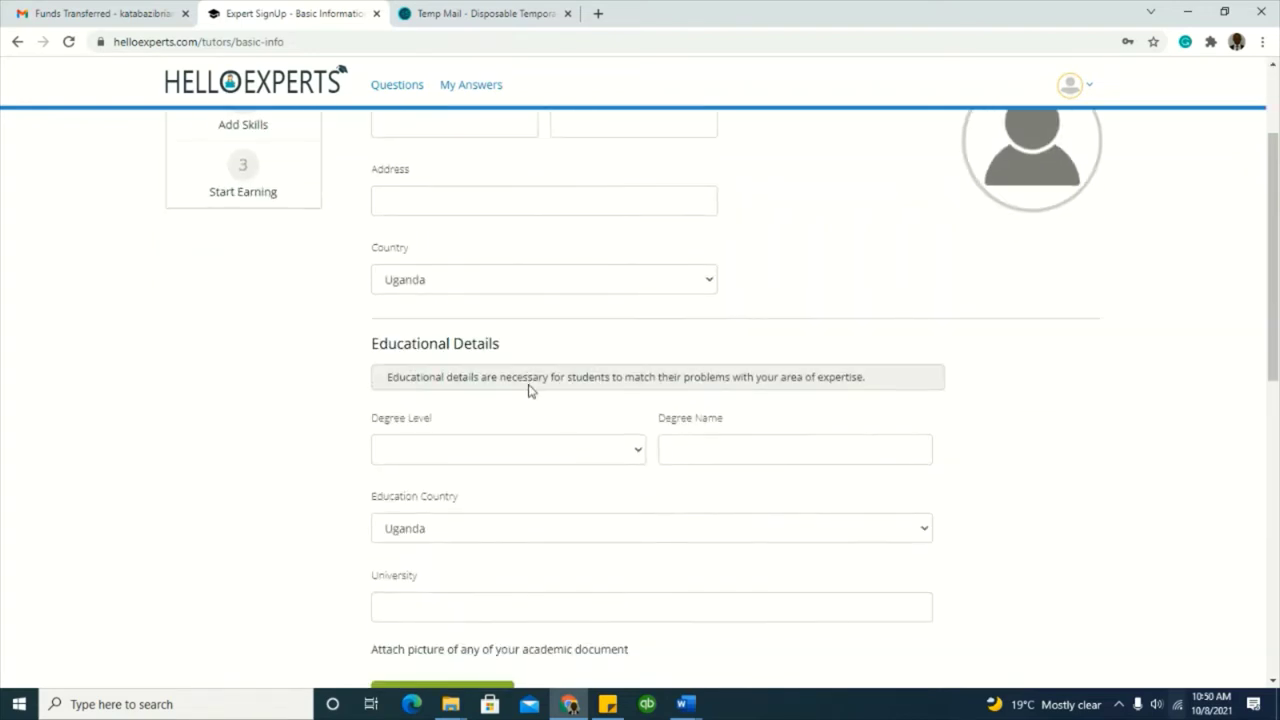
scroll(566, 400, "down", 2)
scroll(514, 406, "down", 1)
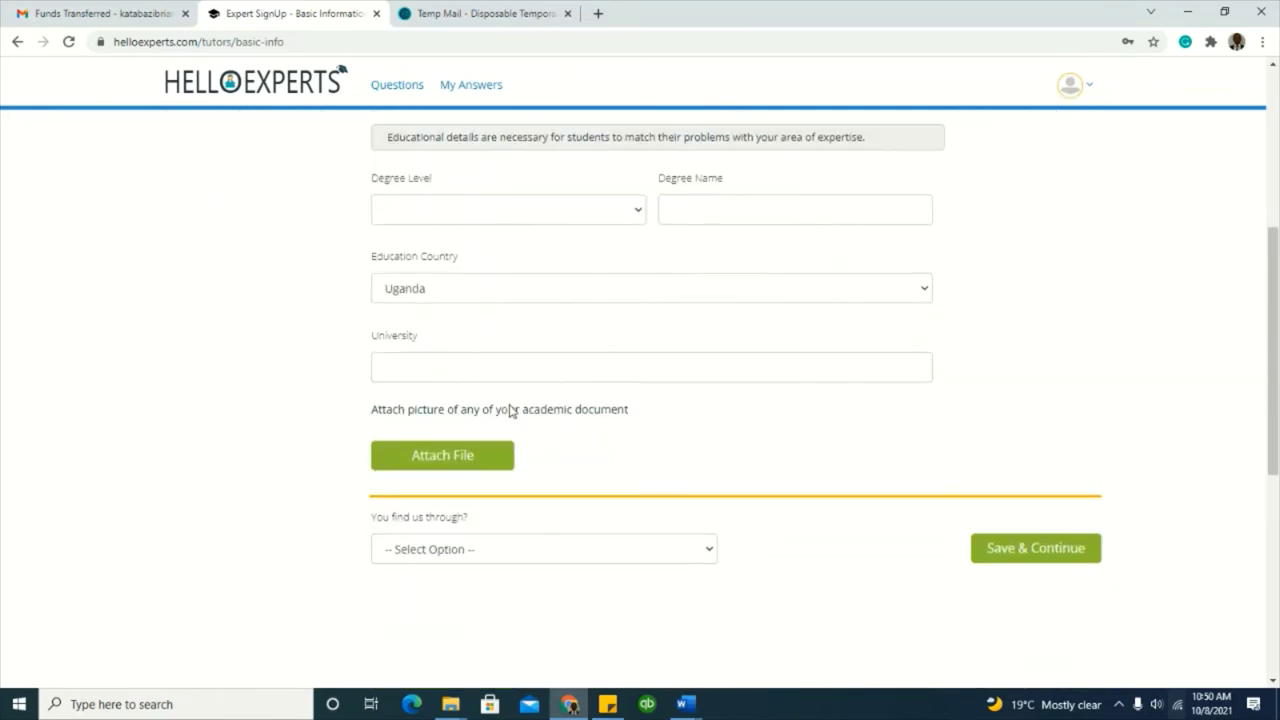
scroll(510, 405, "up", 1)
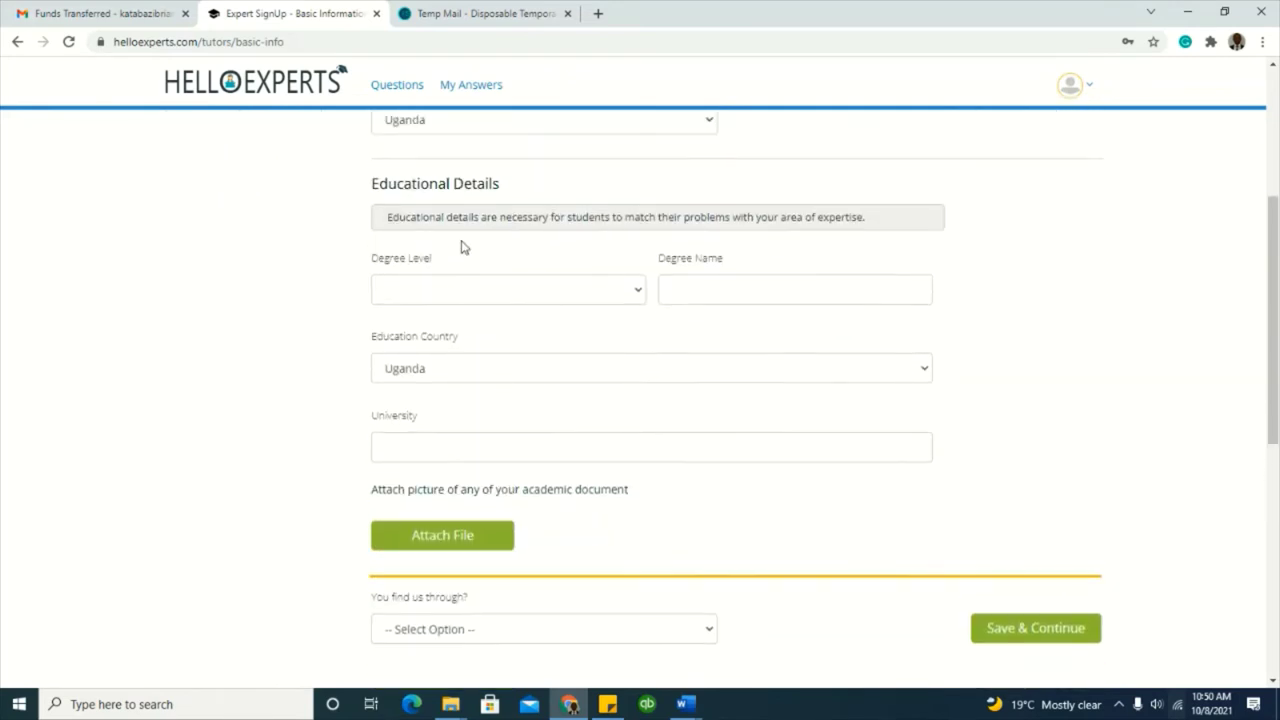
scroll(571, 414, "down", 2)
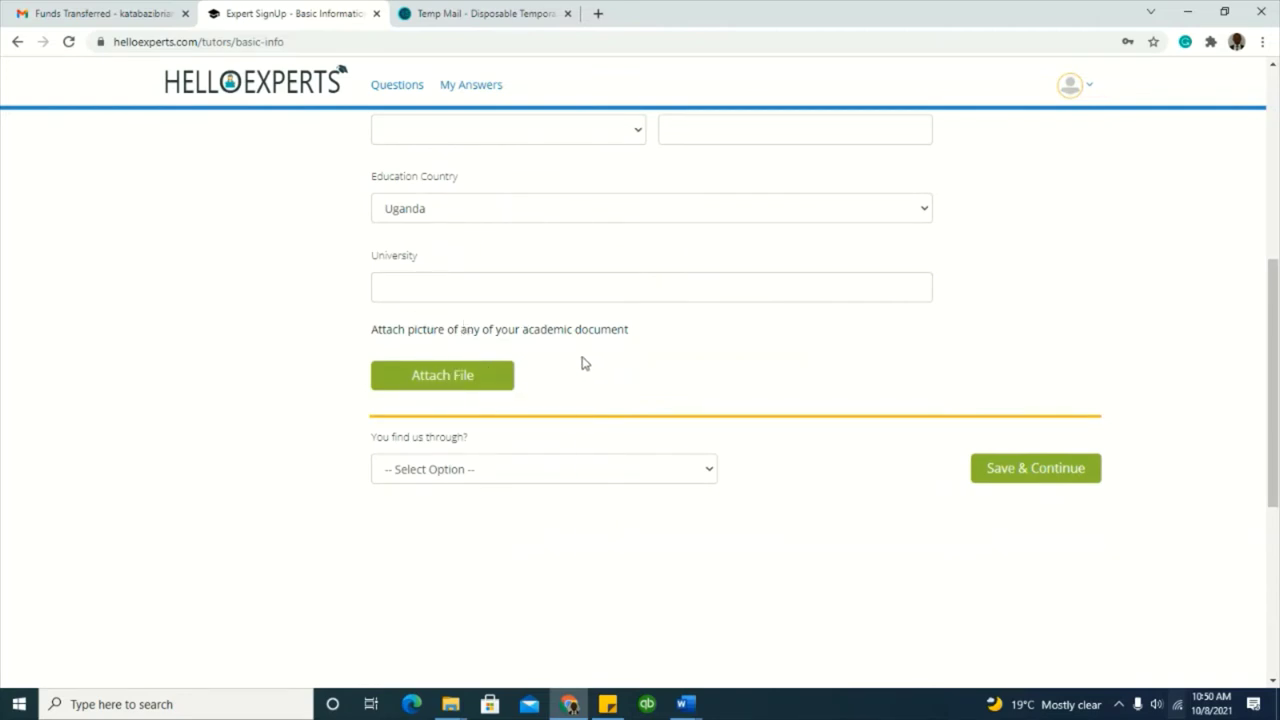
scroll(945, 470, "up", 4)
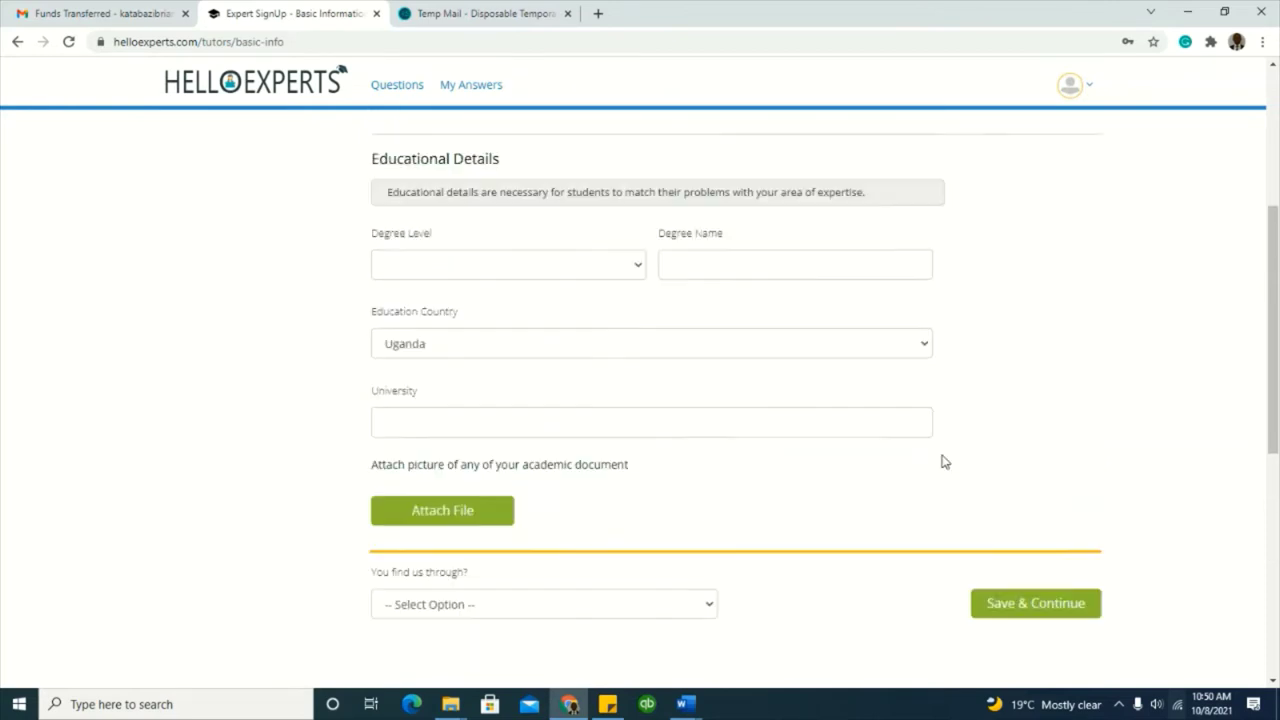
scroll(914, 460, "up", 2)
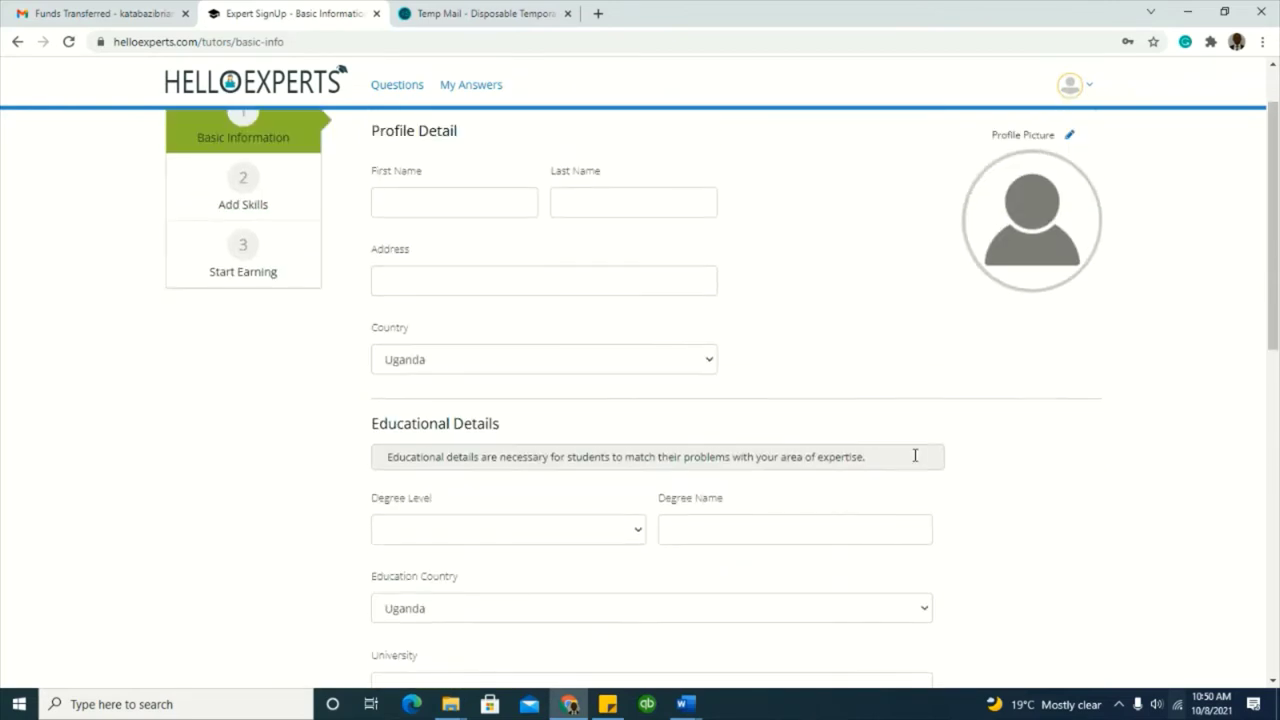
scroll(913, 460, "up", 1)
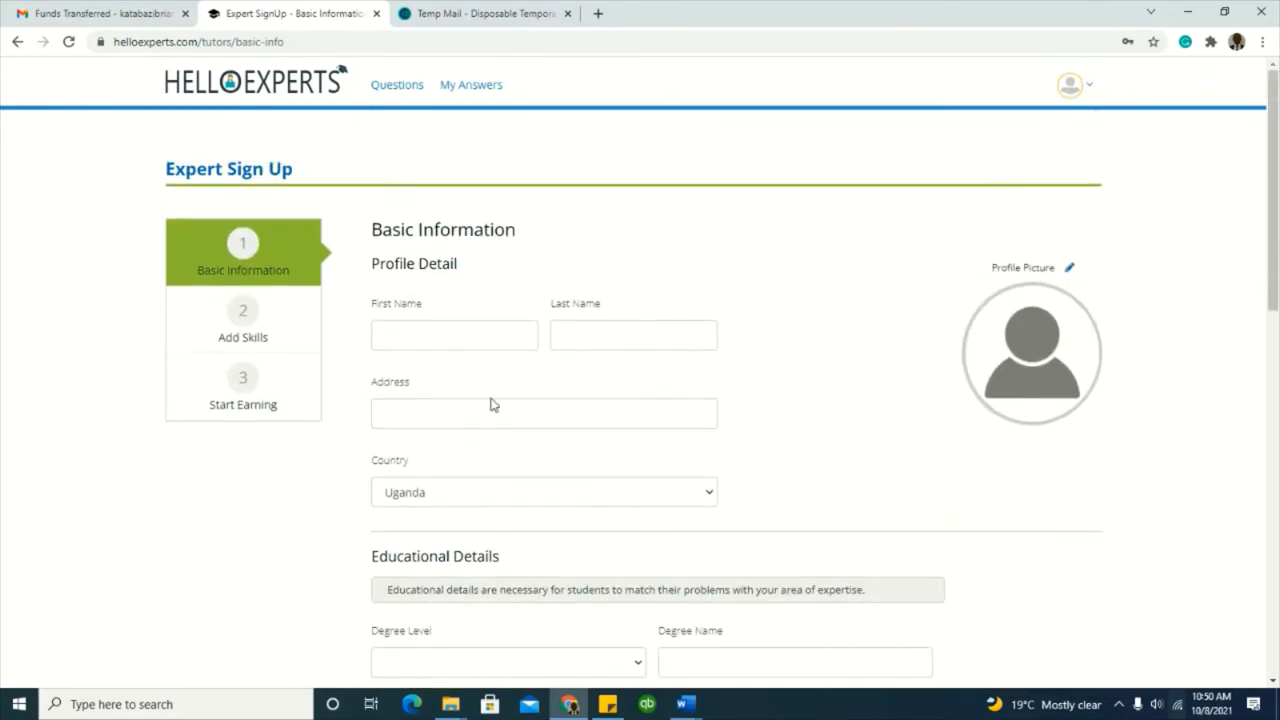
Step: Type the expert's first name and last name into the Basic Information fields
left_click(443, 335)
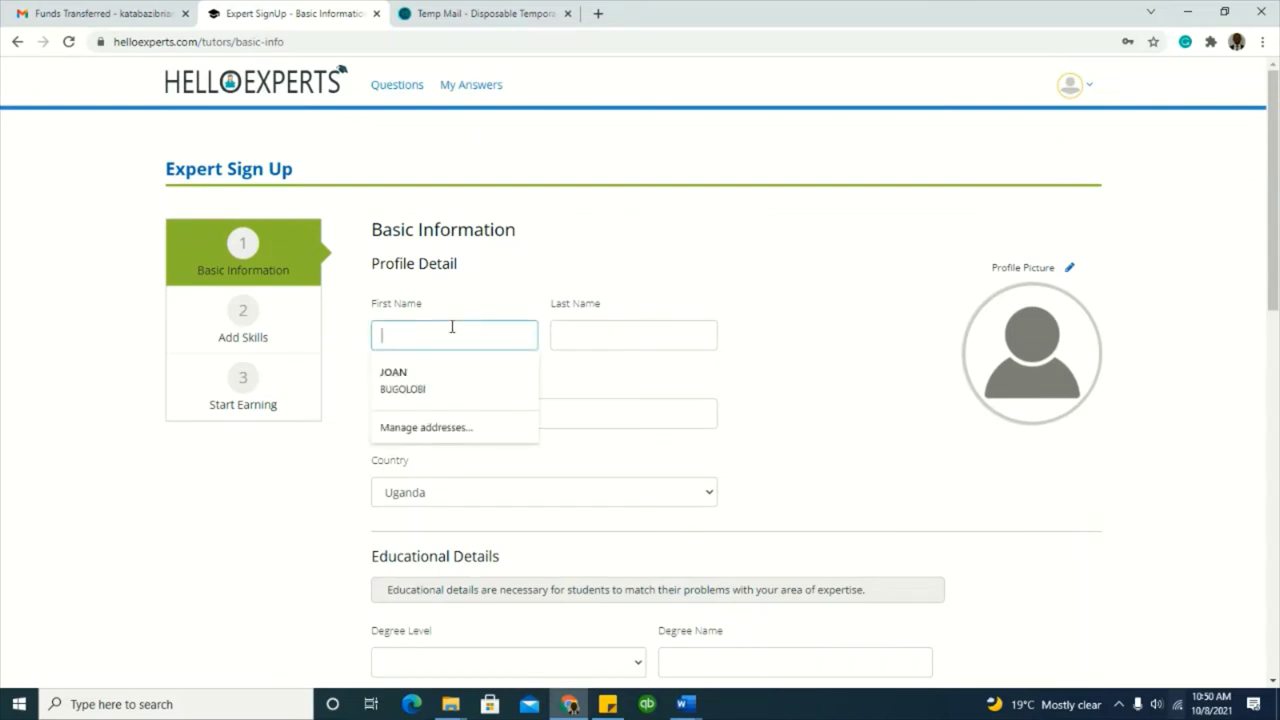
type("C")
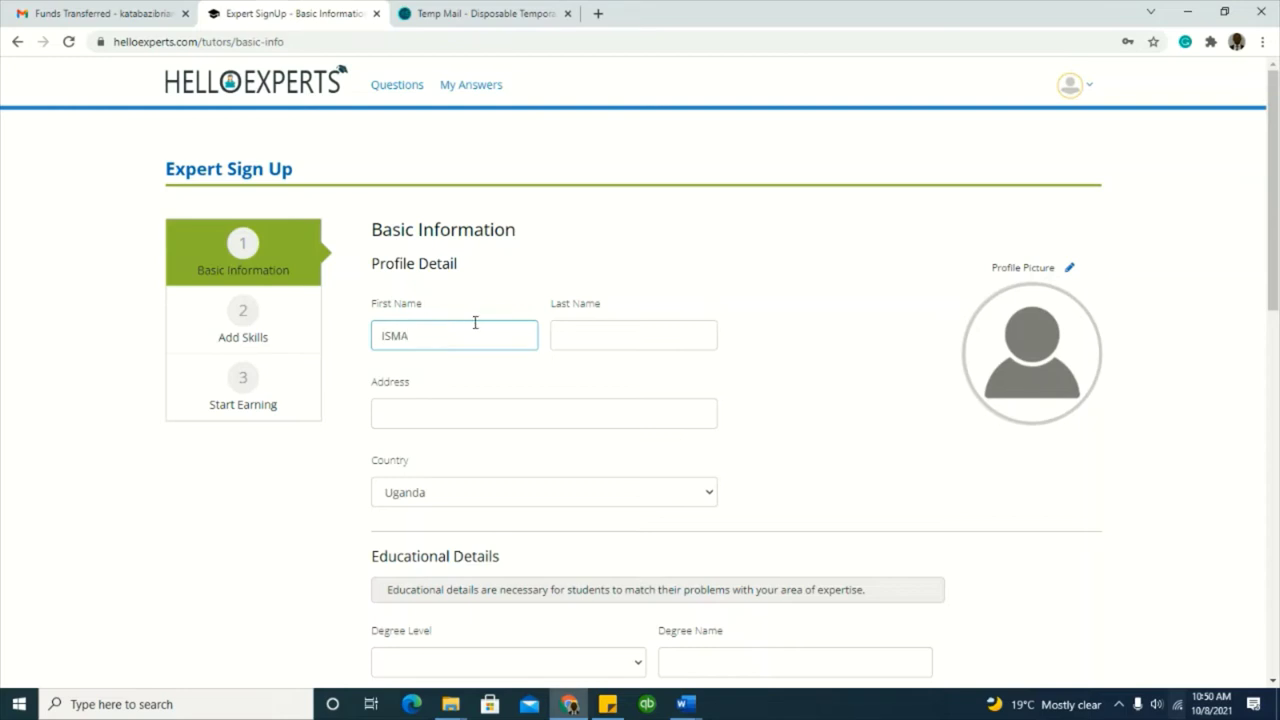
left_click(562, 333)
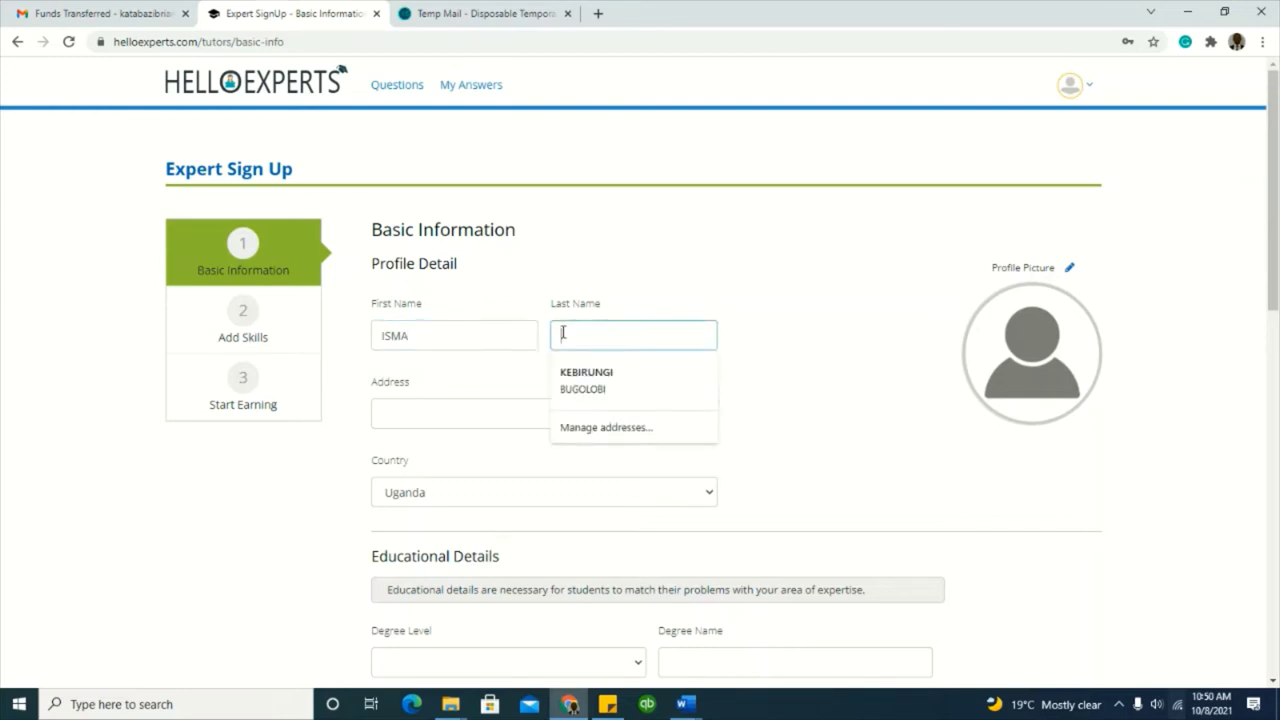
type("SUUNA")
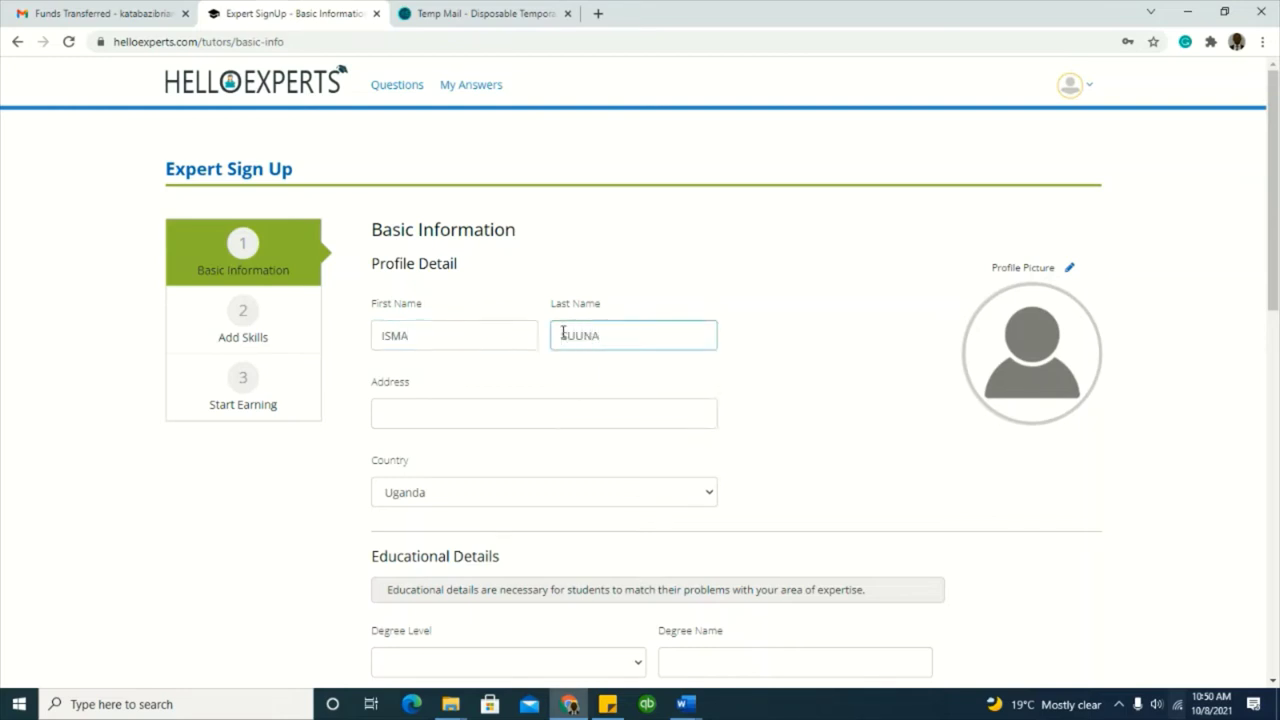
scroll(674, 312, "down", 2)
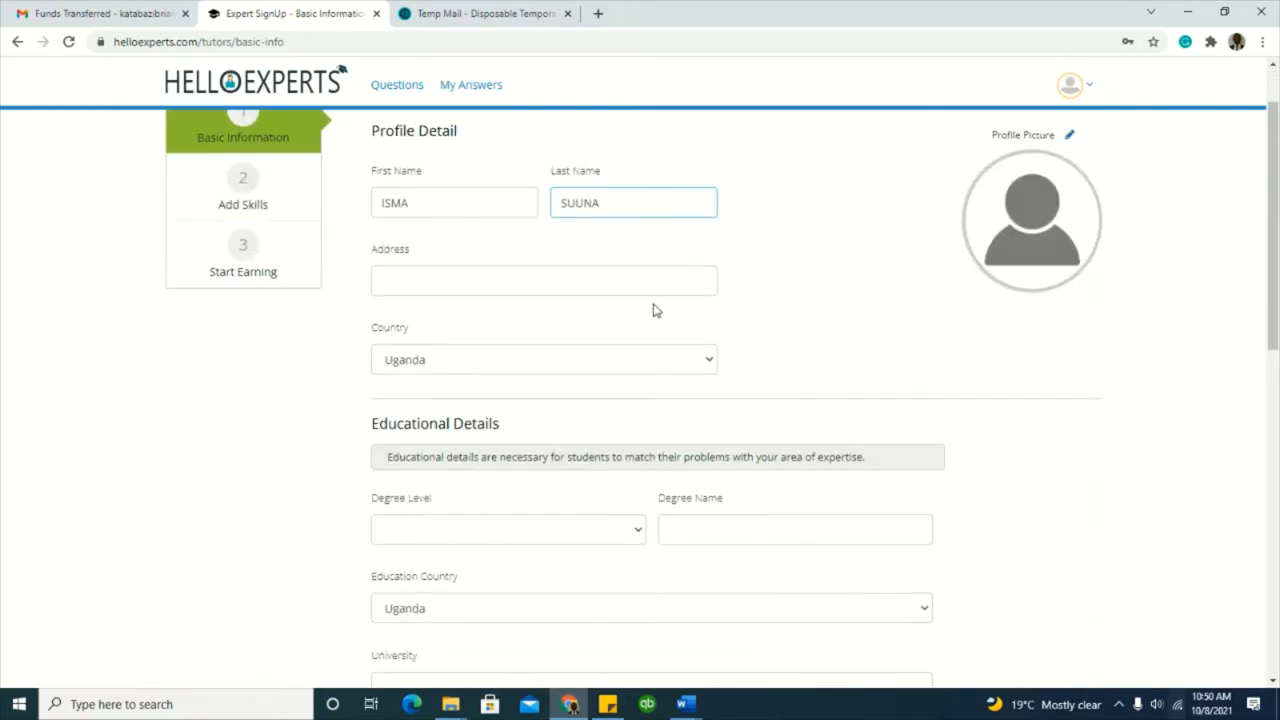
left_click(243, 197)
Step: Scroll through the rest of the sign-up form, including the blank address and education fields
scroll(486, 211, "up", 2)
scroll(486, 218, "down", 2)
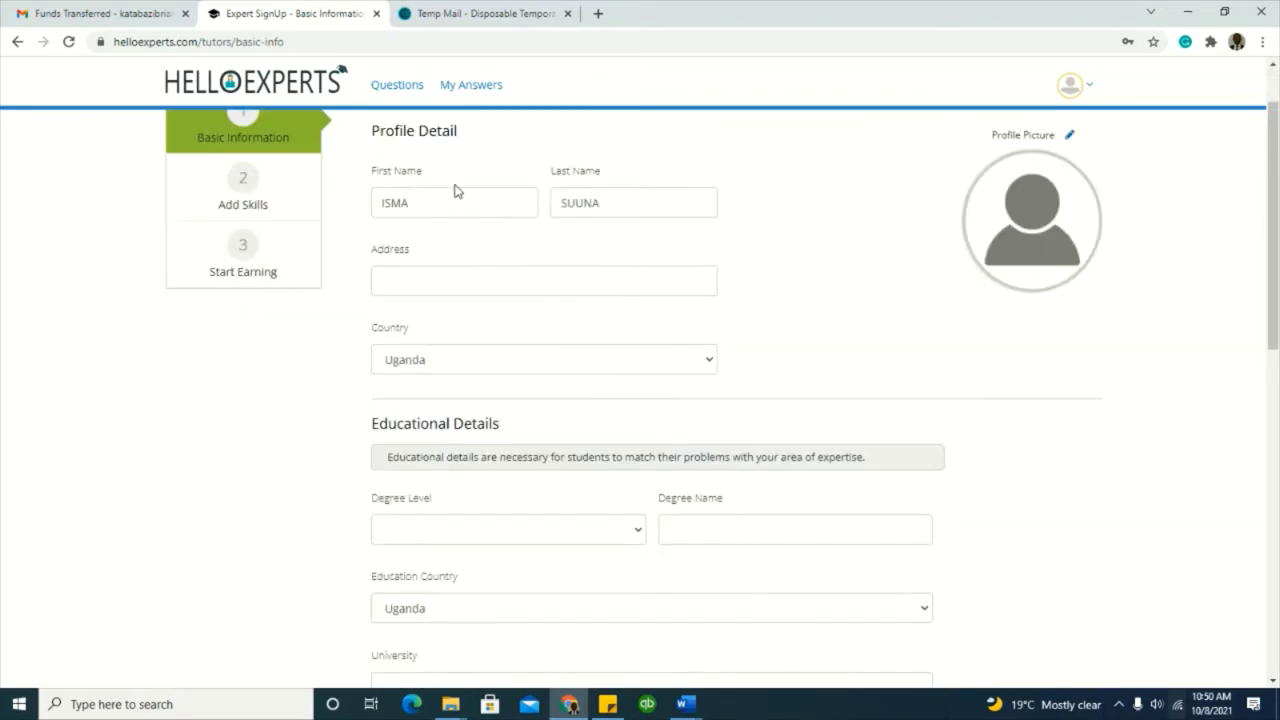
scroll(950, 430, "down", 2)
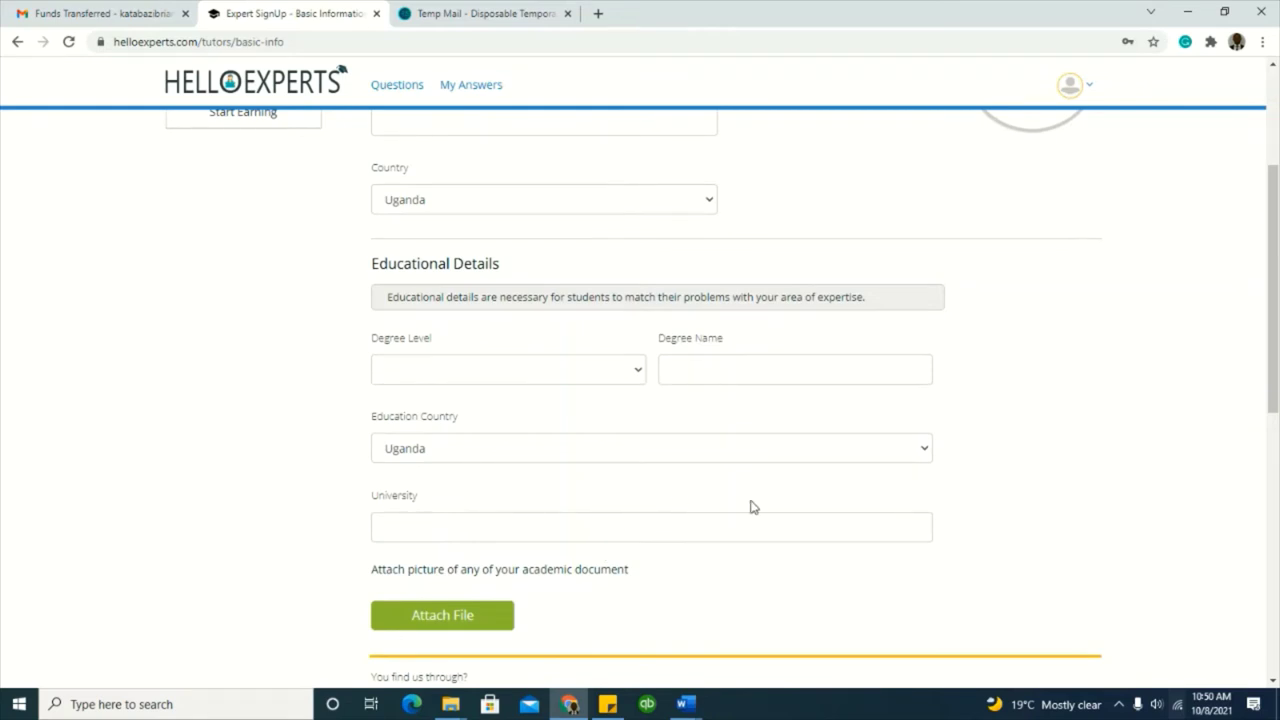
scroll(969, 486, "down", 3)
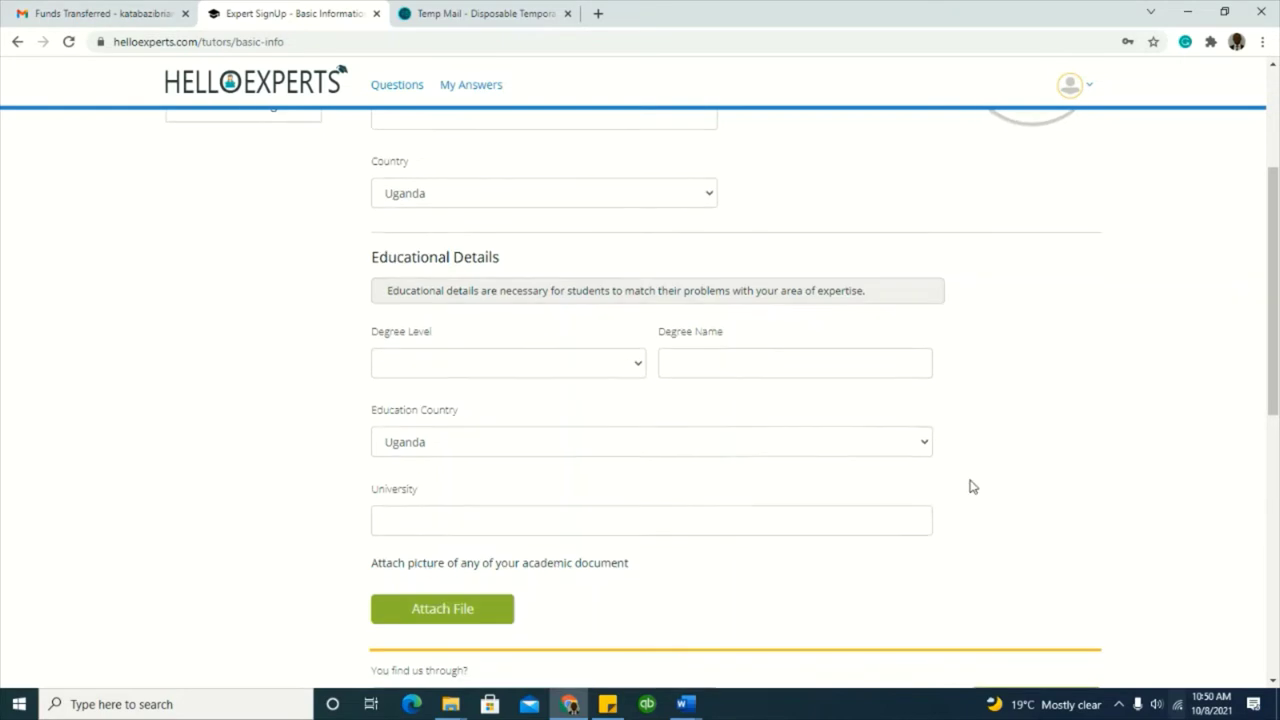
left_click(1118, 704)
right_click(1135, 684)
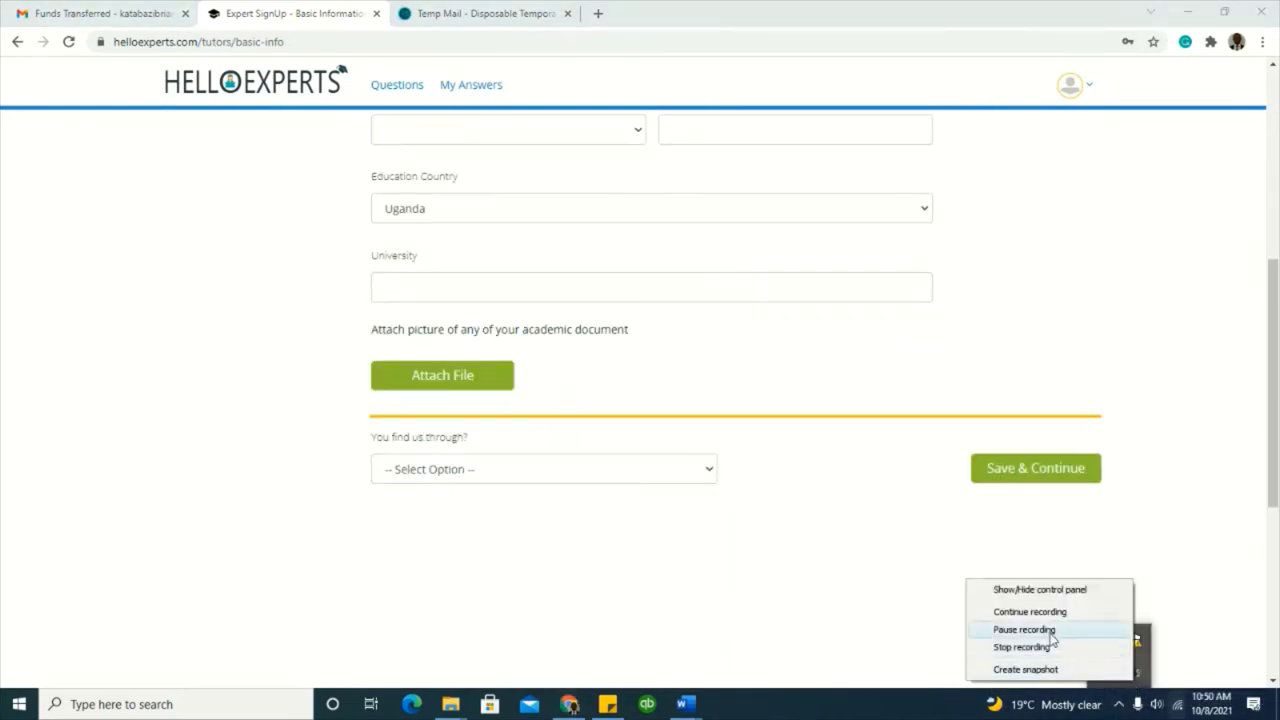
left_click(1040, 630)
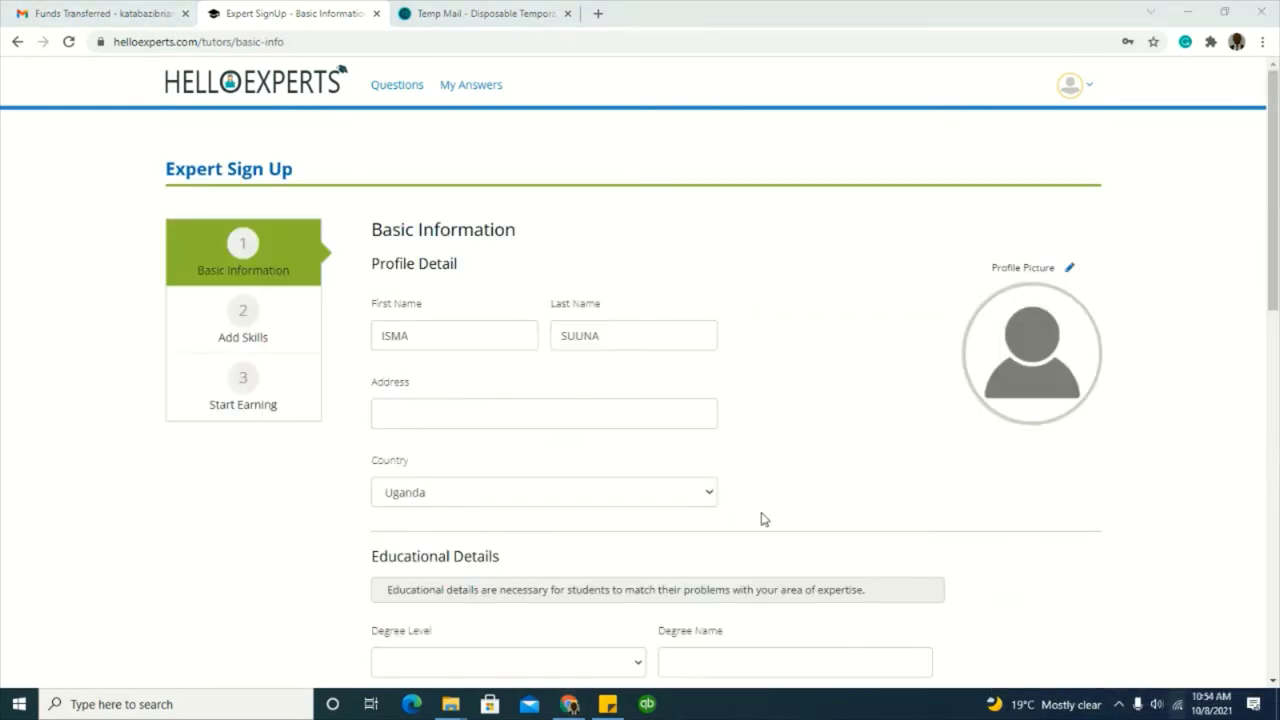
scroll(730, 486, "down", 3)
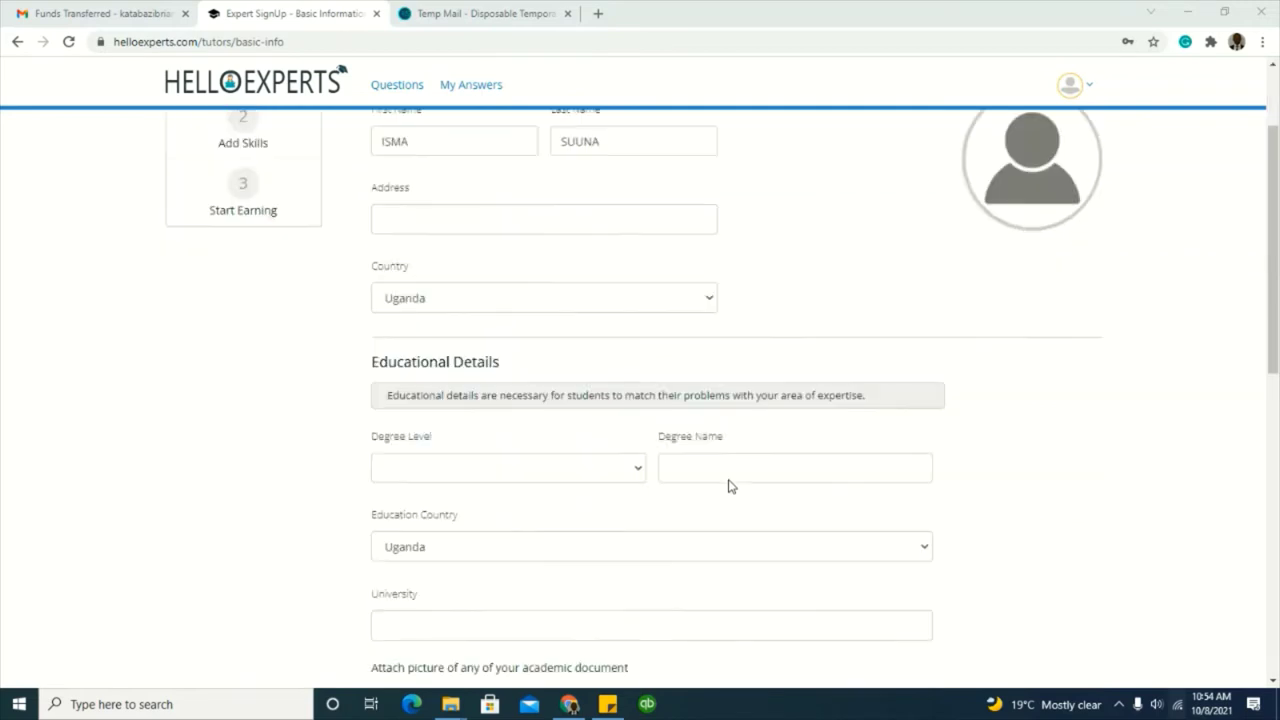
scroll(728, 486, "down", 2)
scroll(730, 486, "down", 2)
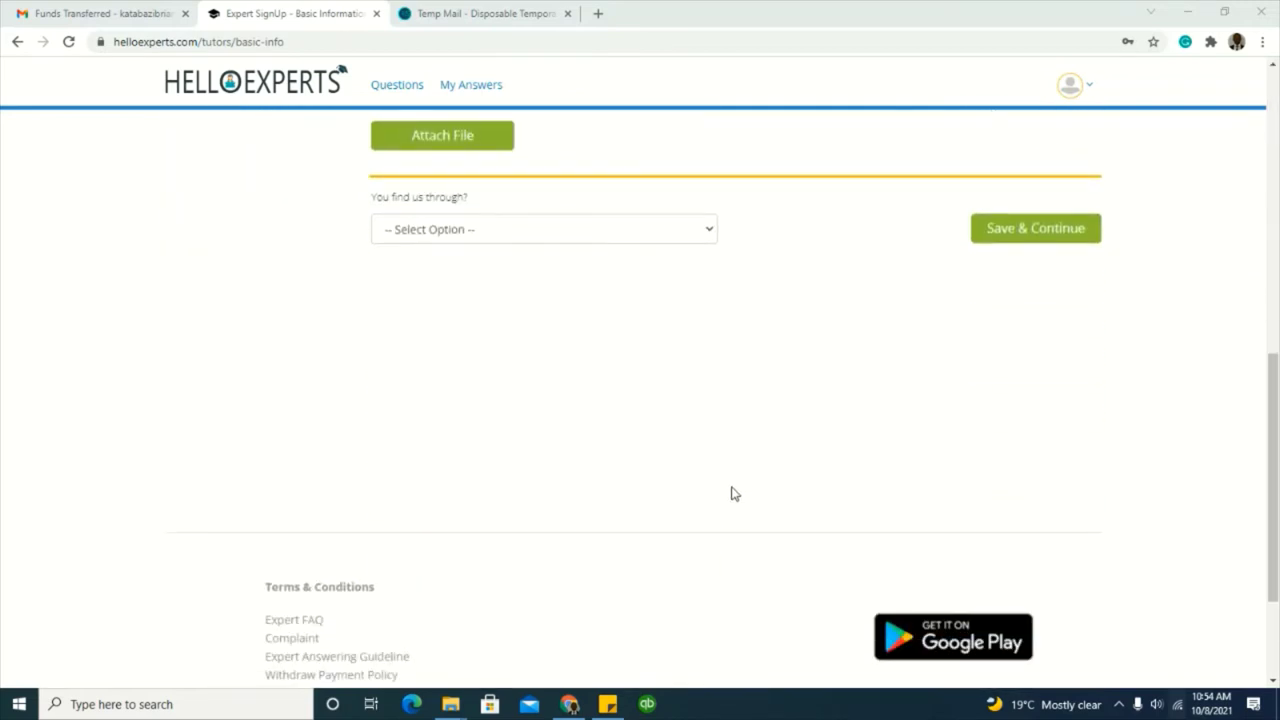
scroll(731, 493, "down", 2)
scroll(735, 498, "up", 2)
scroll(735, 498, "down", 2)
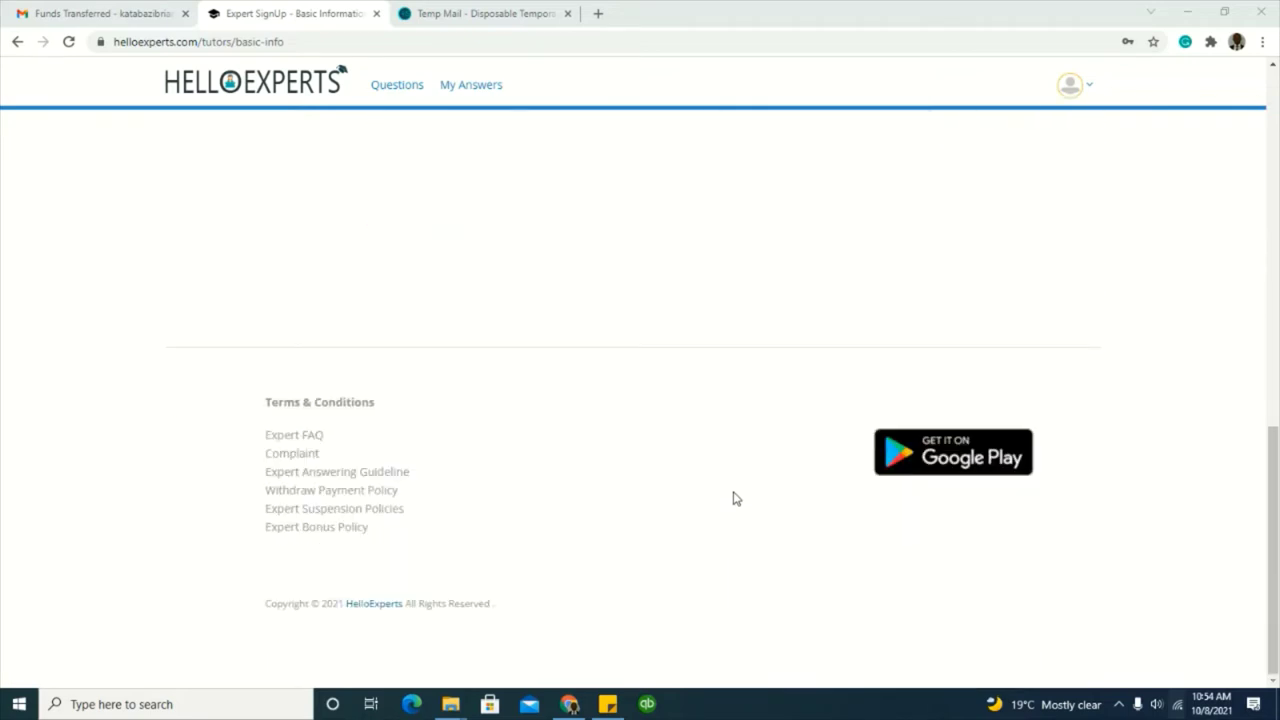
scroll(735, 498, "up", 7)
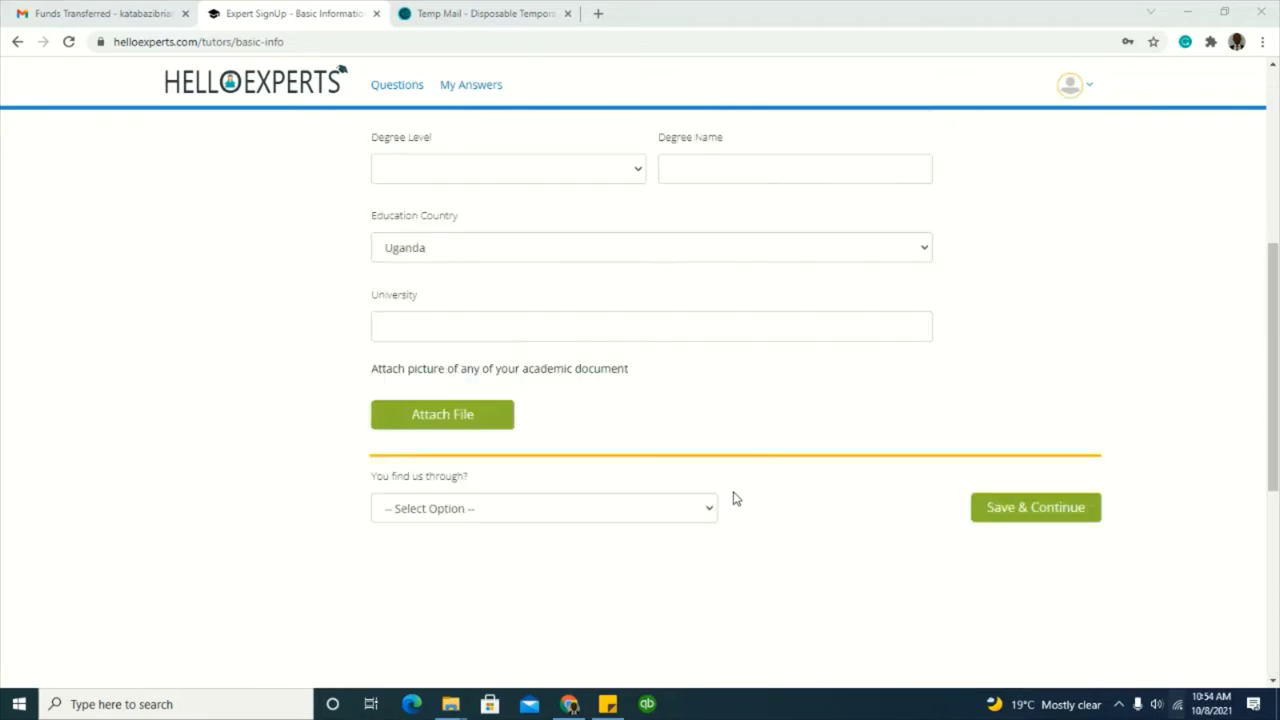
scroll(735, 498, "up", 2)
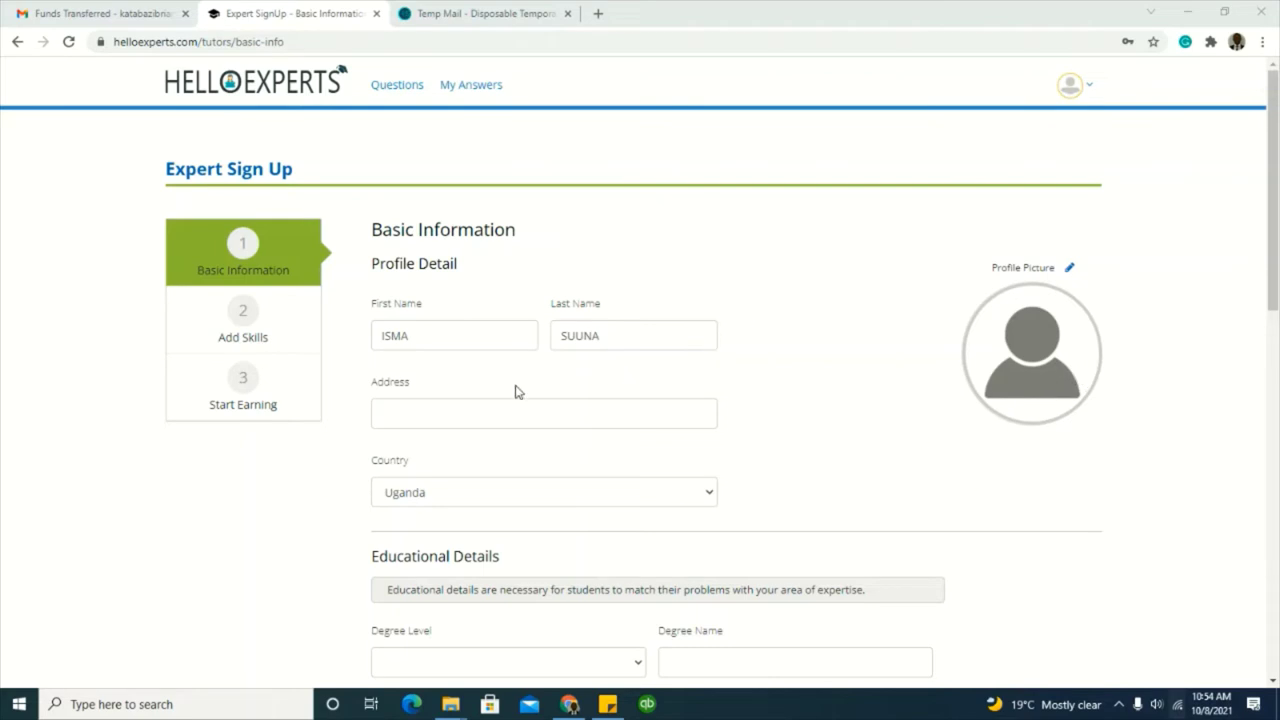
scroll(511, 529, "down", 2)
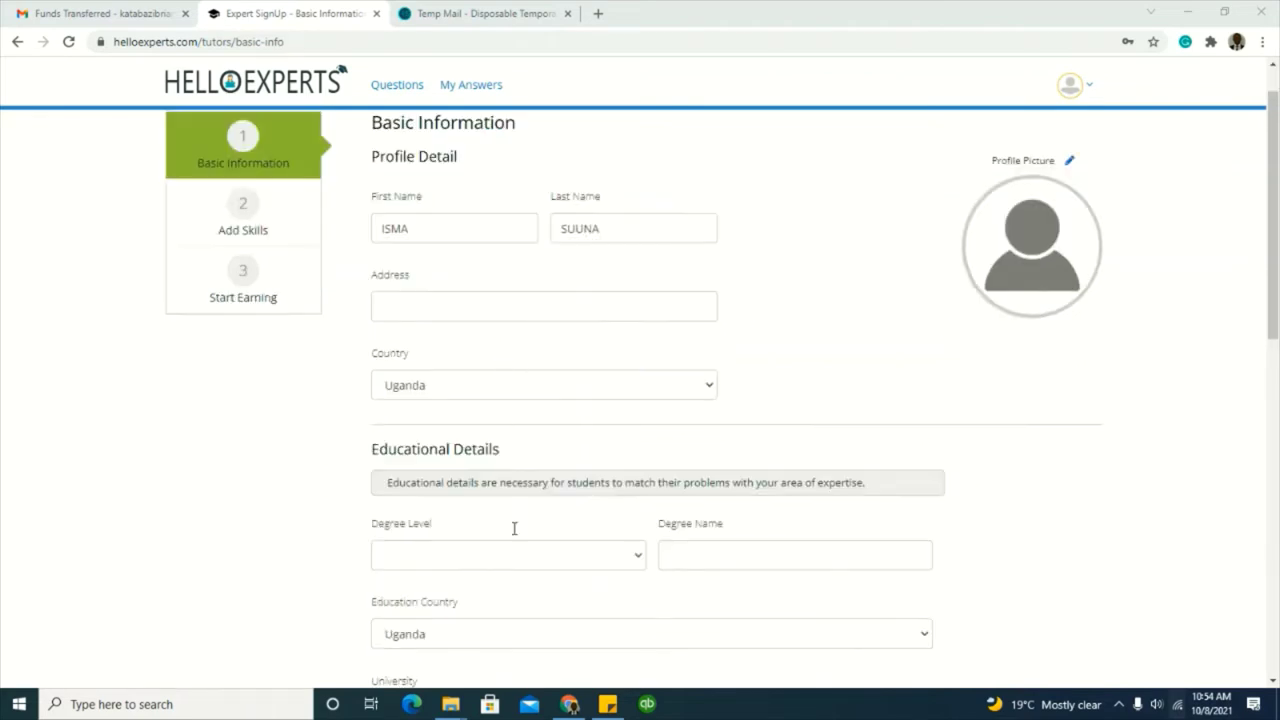
scroll(516, 527, "down", 3)
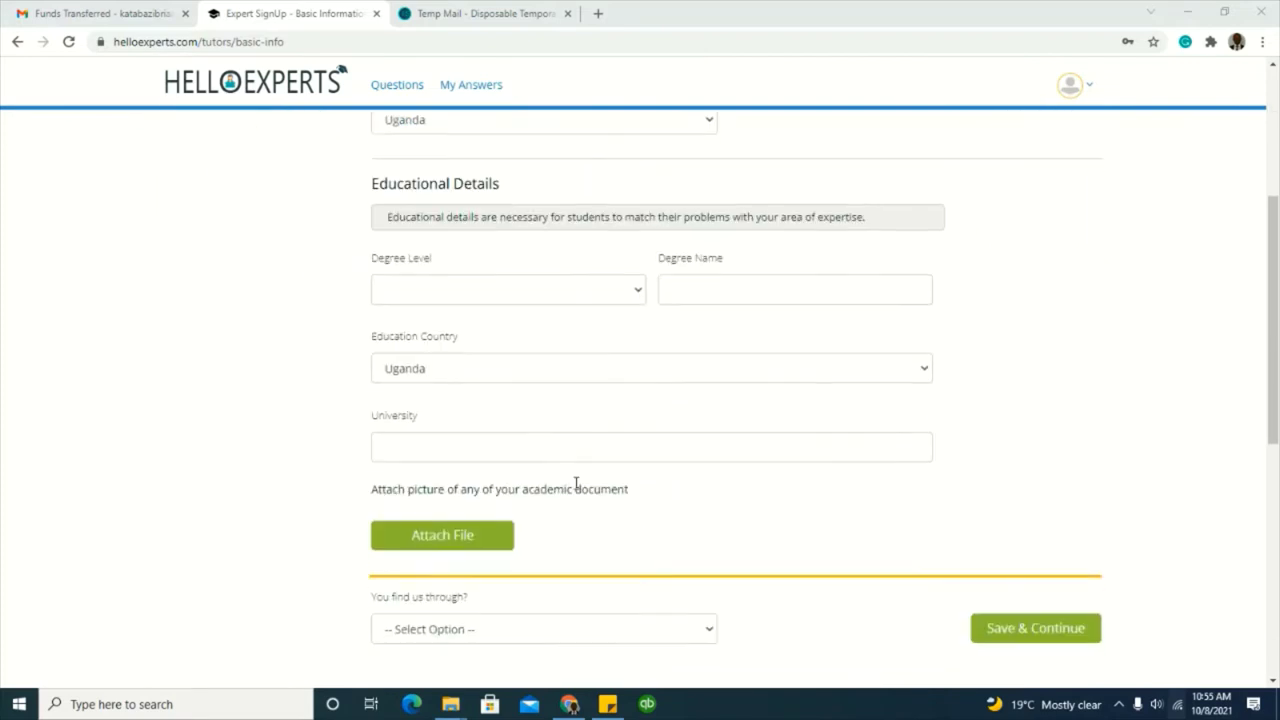
scroll(588, 470, "down", 2)
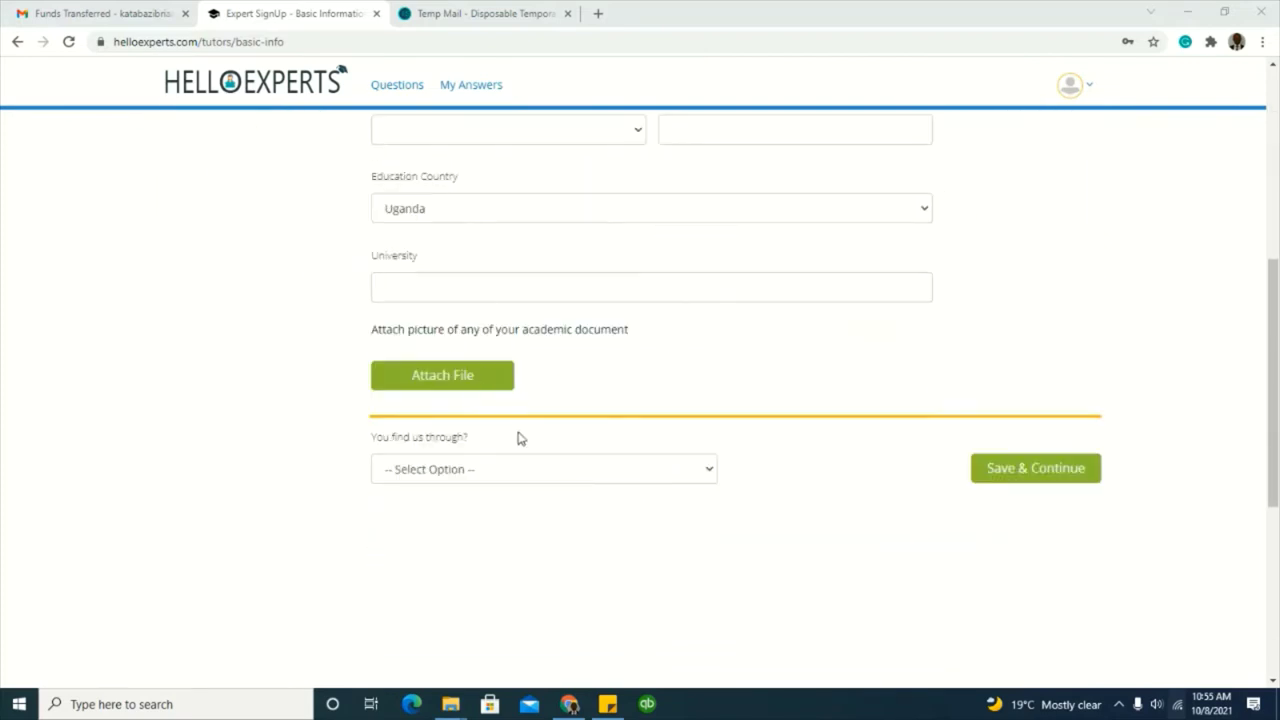
scroll(543, 474, "up", 7)
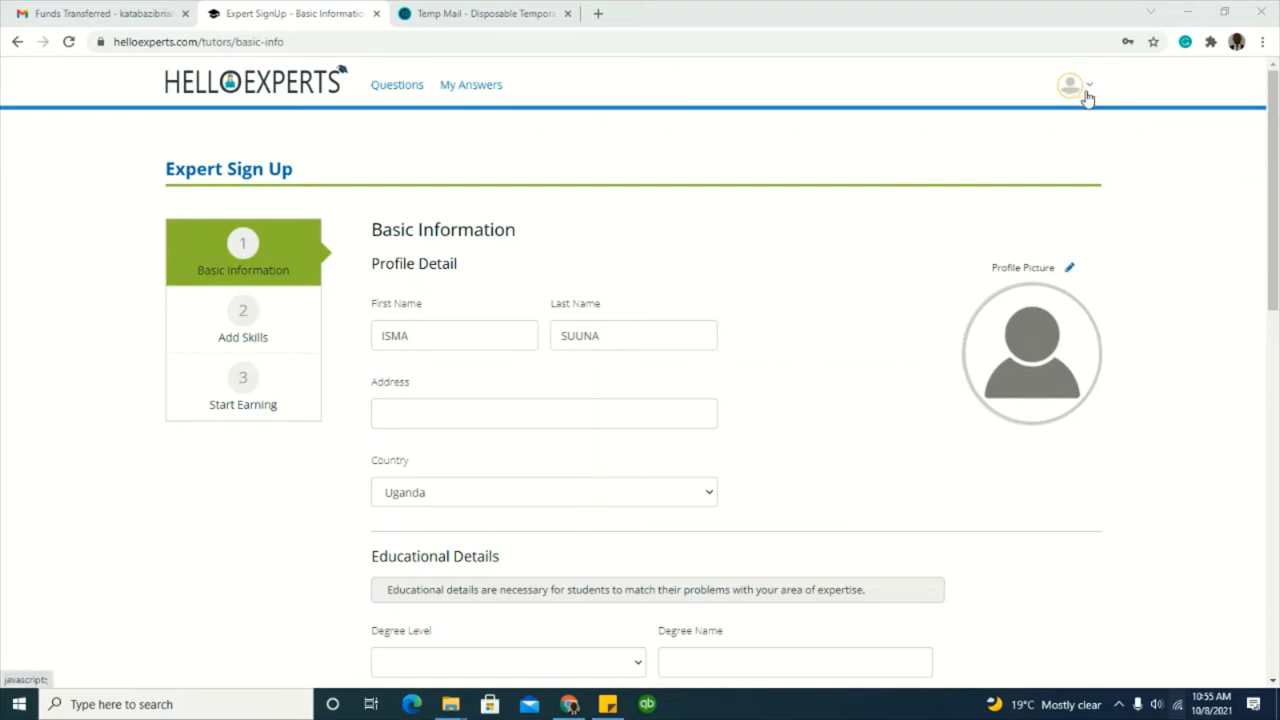
Step: Close the sign-up page and load helloexperts.com in a new tab via 'HE'
left_click(410, 91)
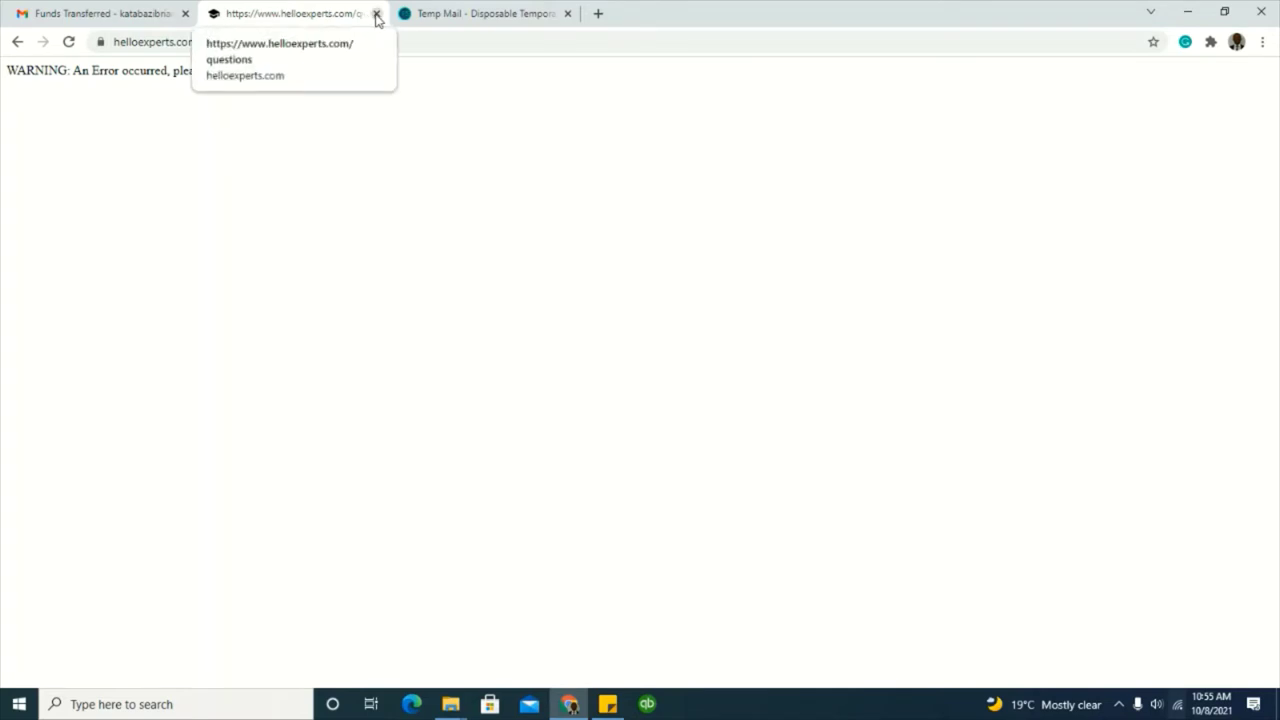
left_click(376, 14)
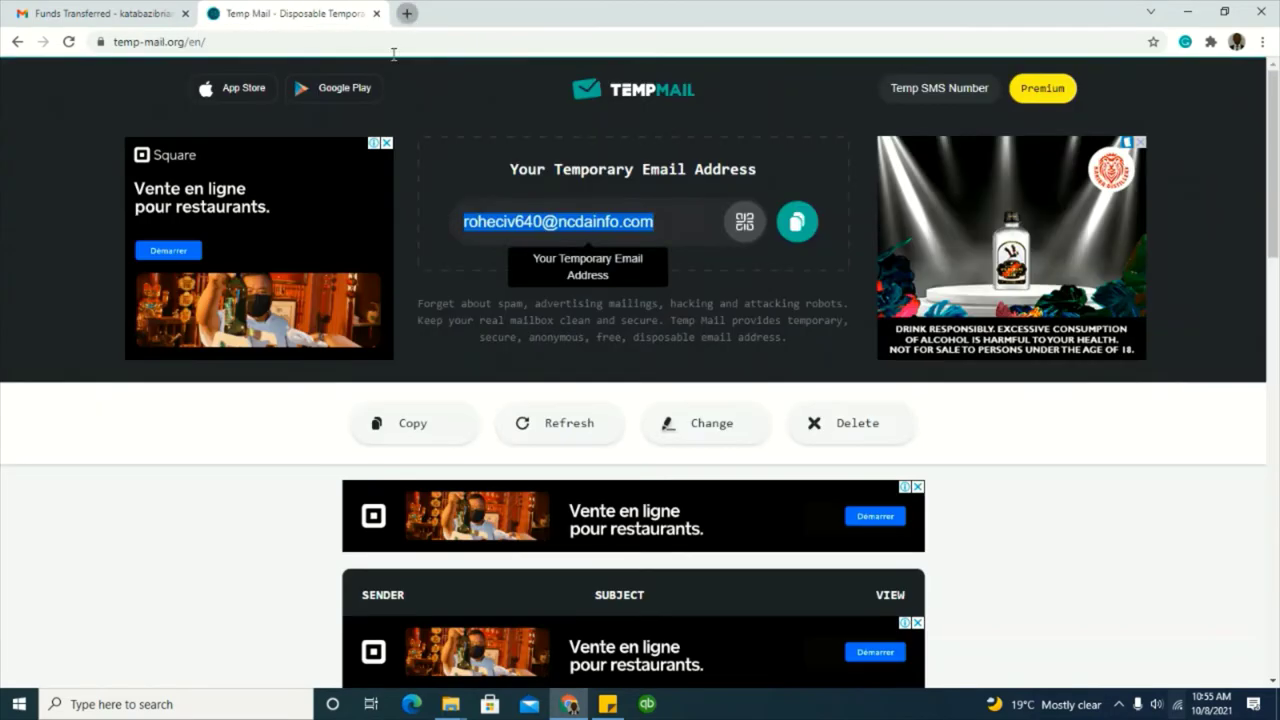
left_click(407, 13)
type("HE")
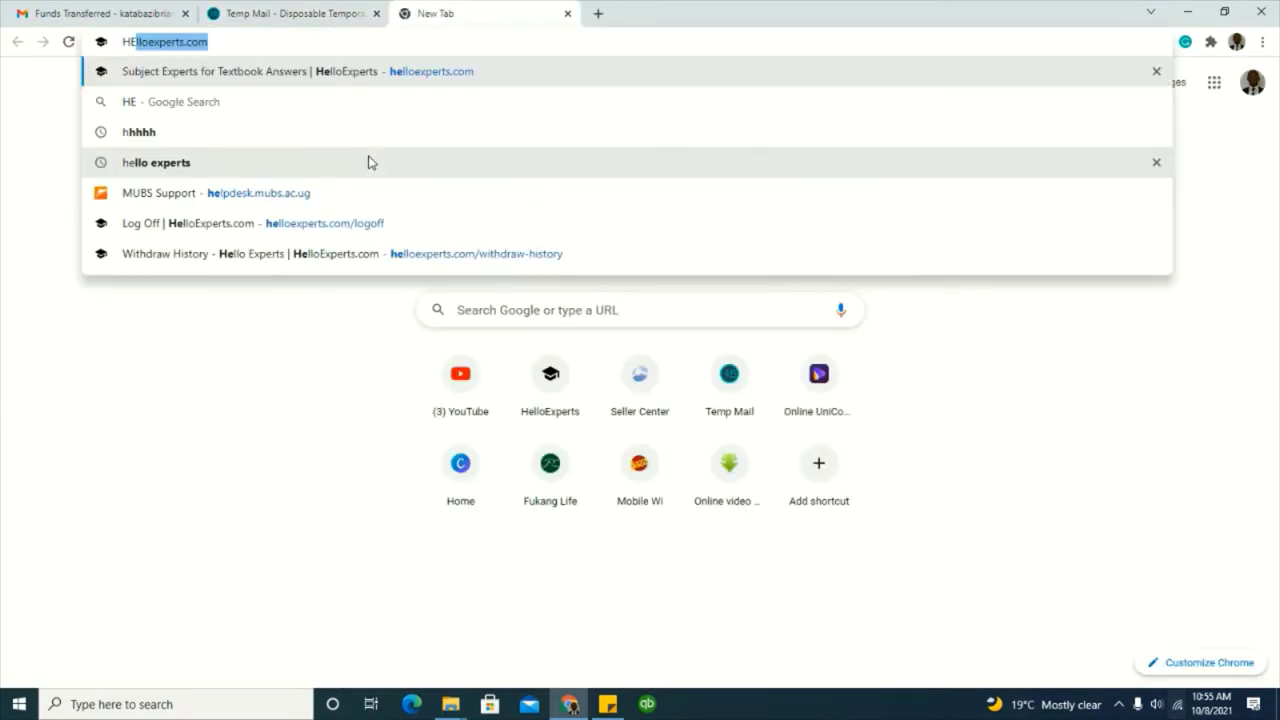
key("Return")
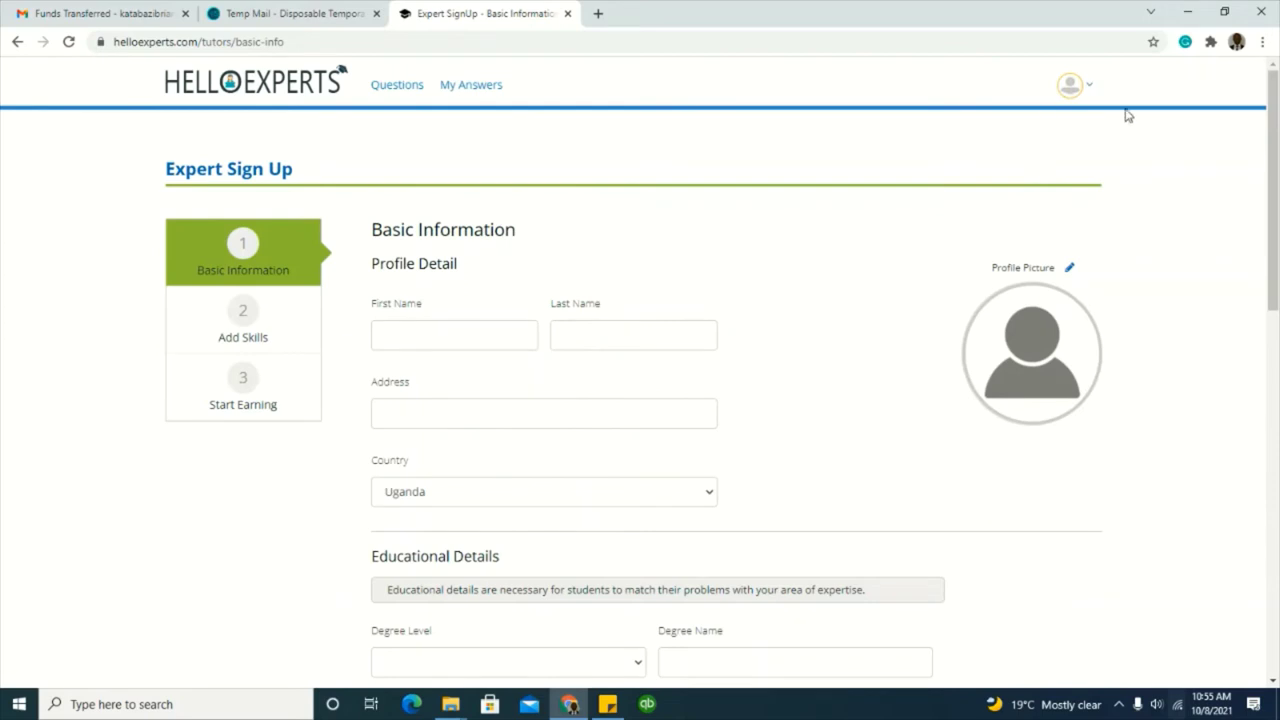
Step: Check the account menu and questions list, then reload helloexperts.com in another fresh tab
left_click(1081, 93)
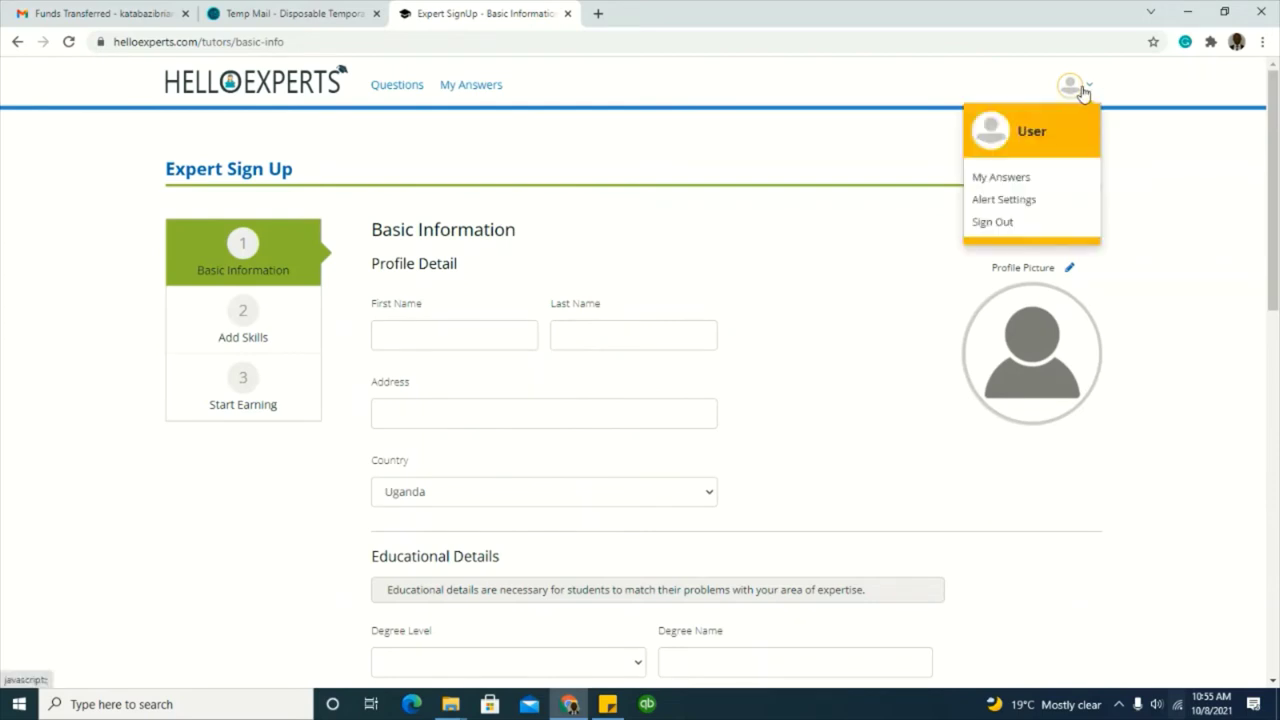
left_click(866, 160)
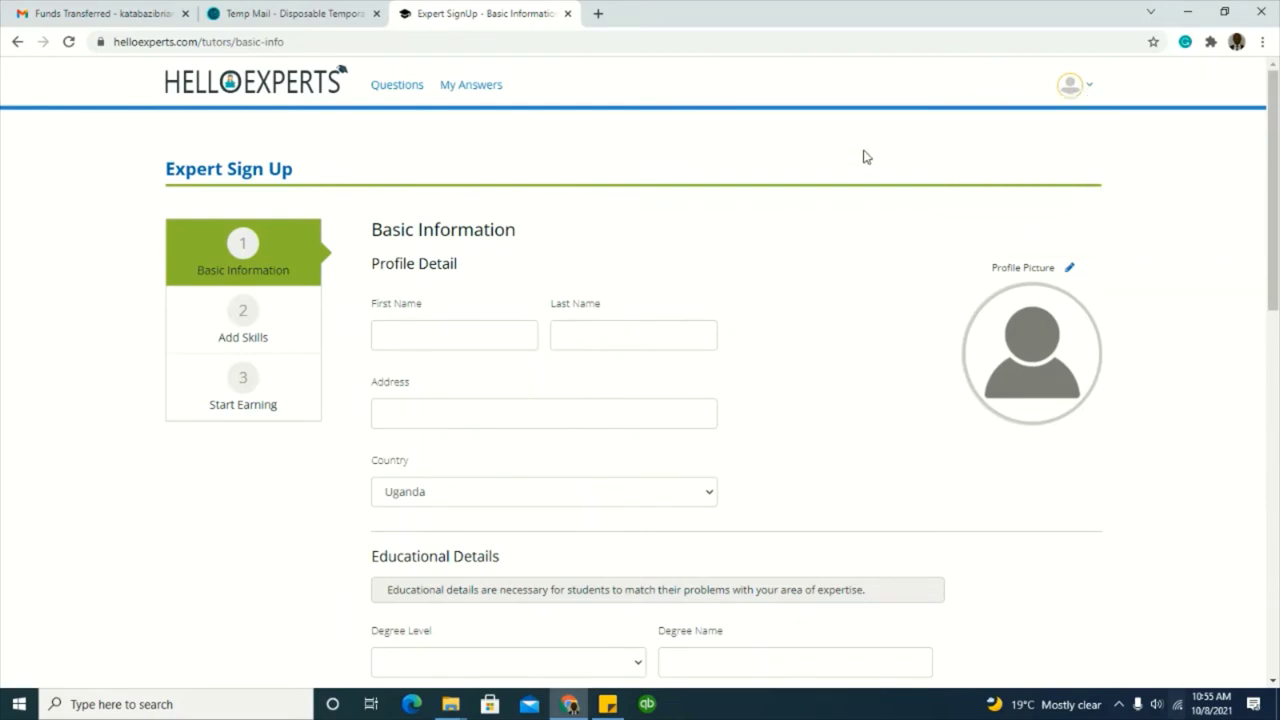
left_click(400, 88)
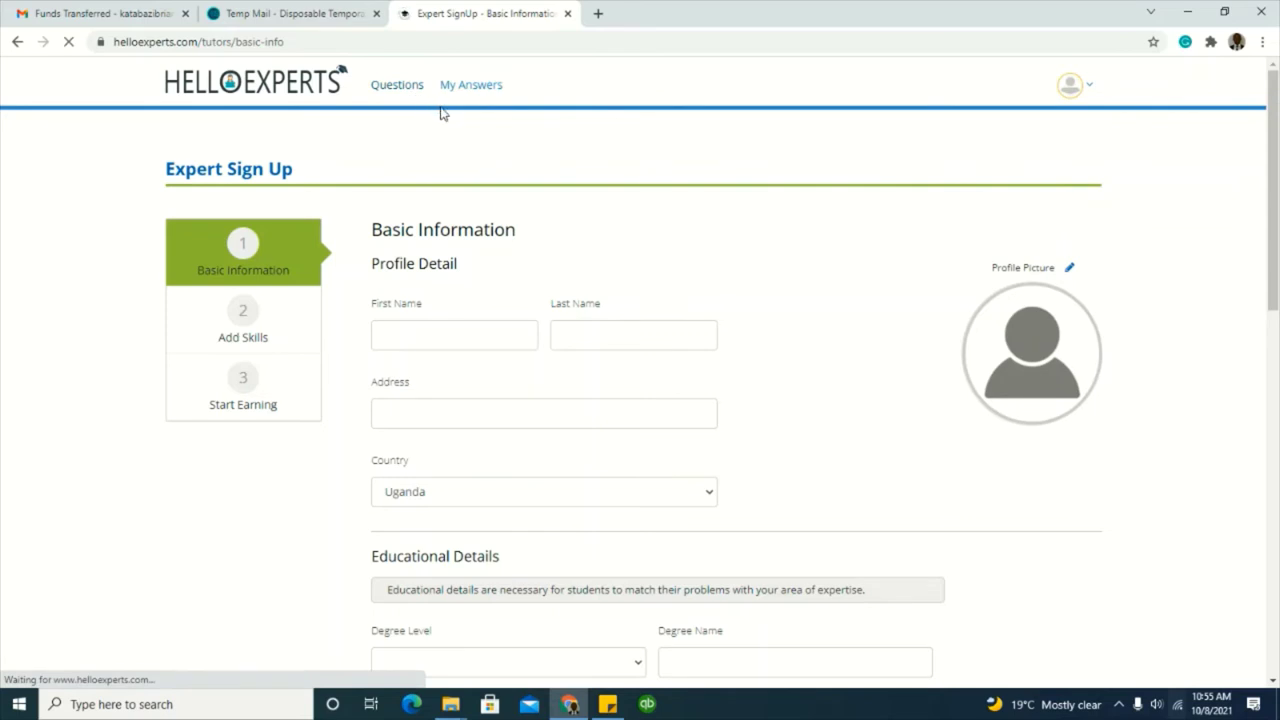
left_click(567, 13)
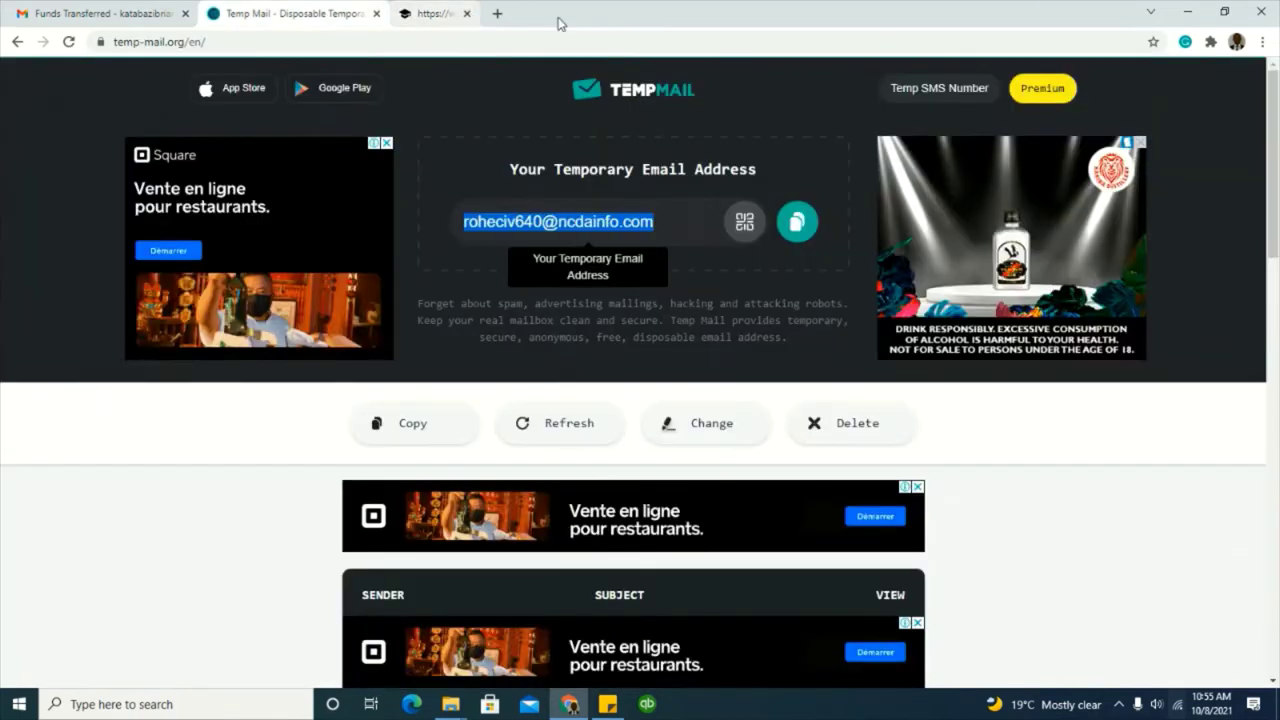
left_click(409, 14)
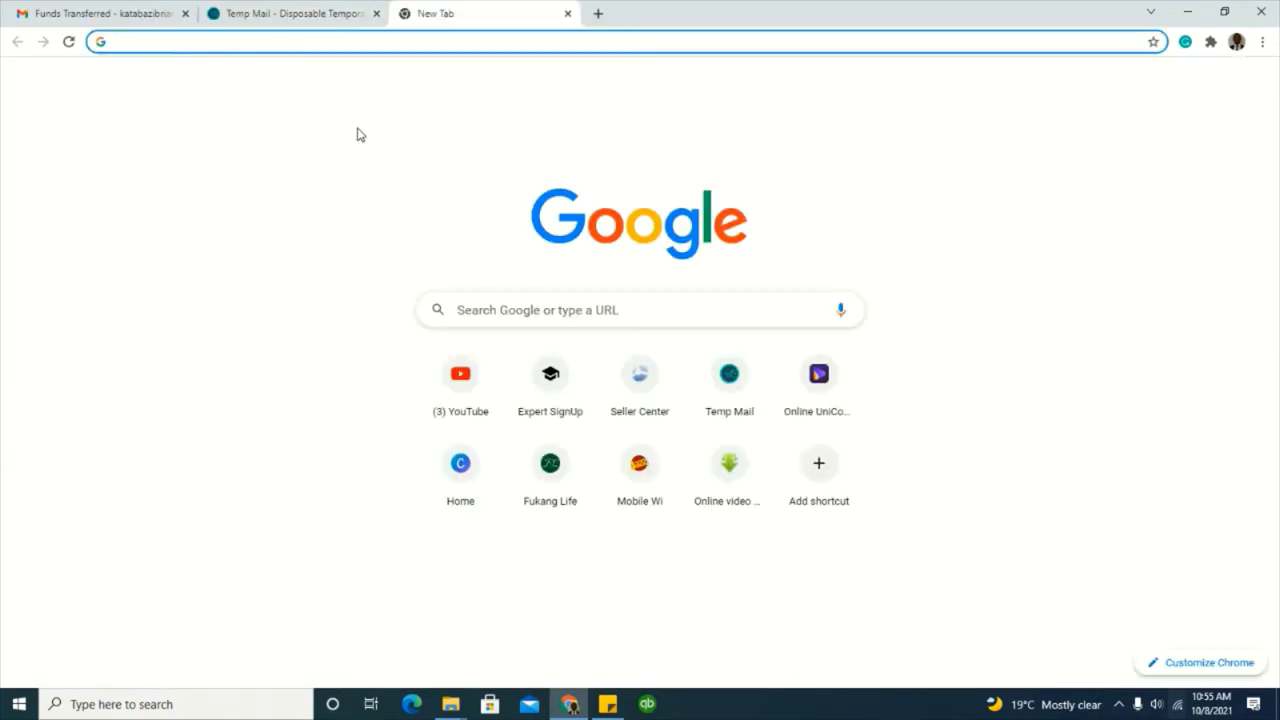
type("HE")
key("Return")
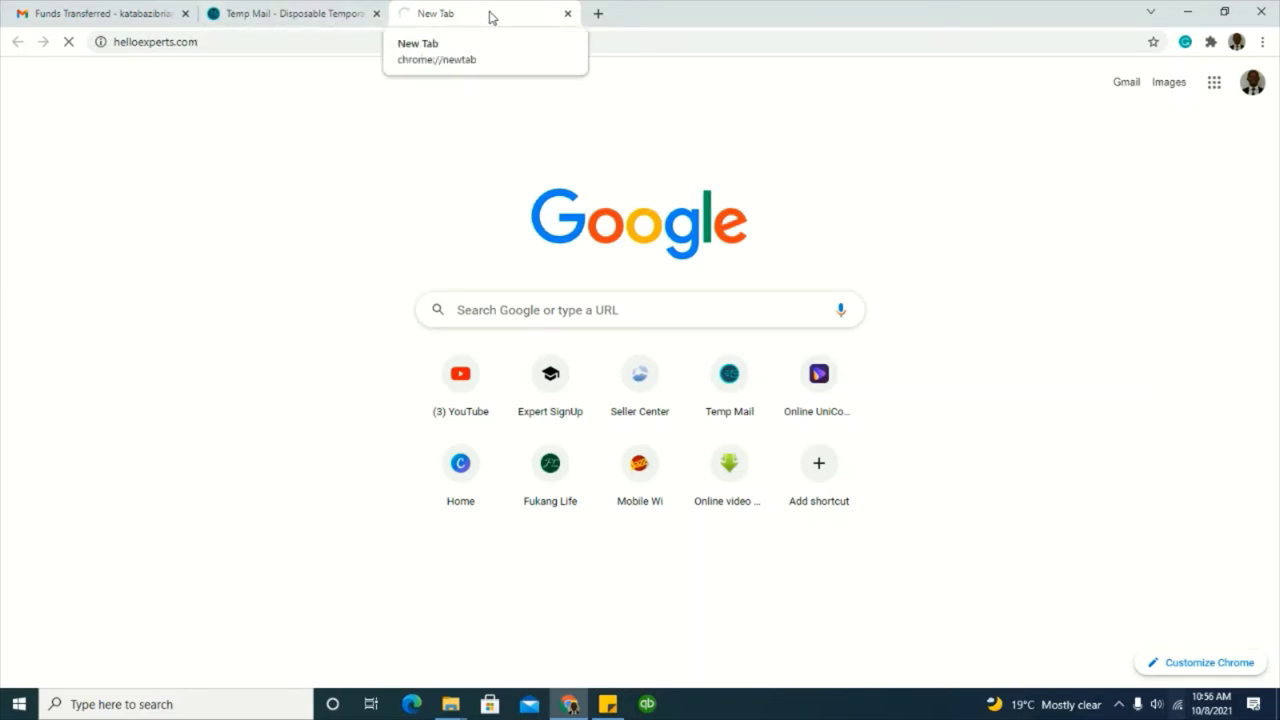
Step: Glance at the Temp Mail tab, then return and open the HelloExperts account menu
left_click(322, 16)
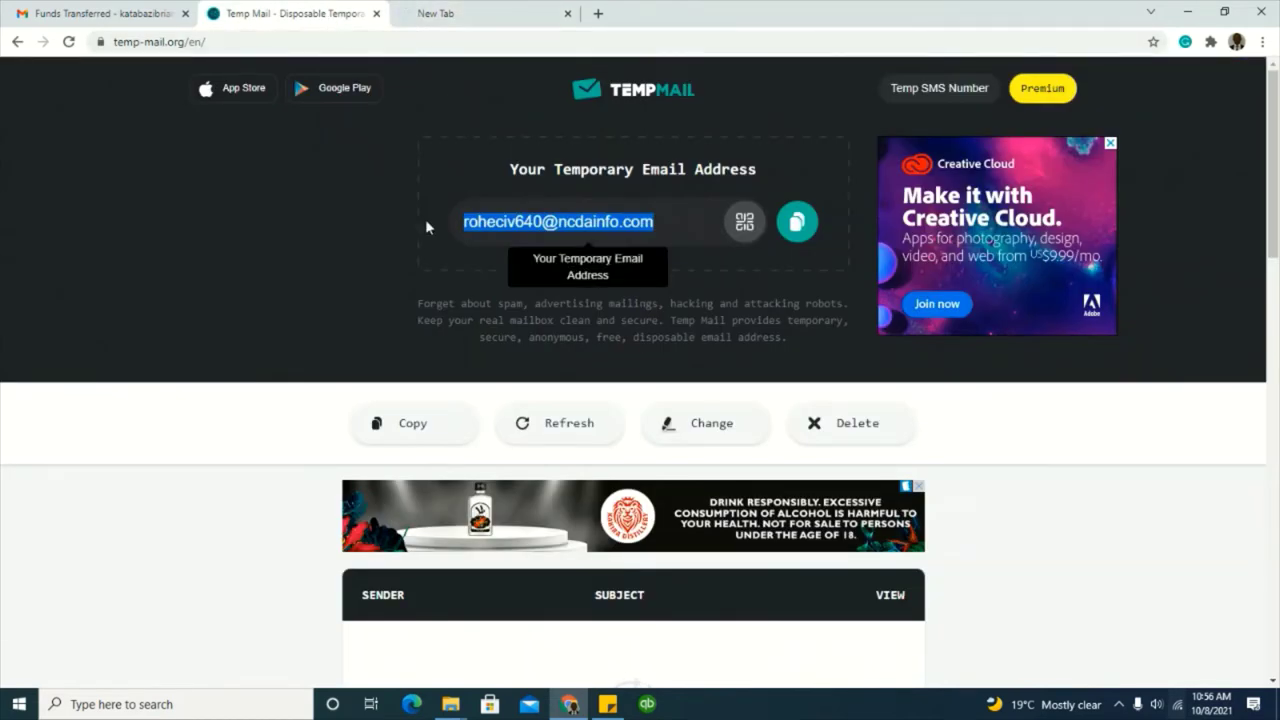
left_click(433, 26)
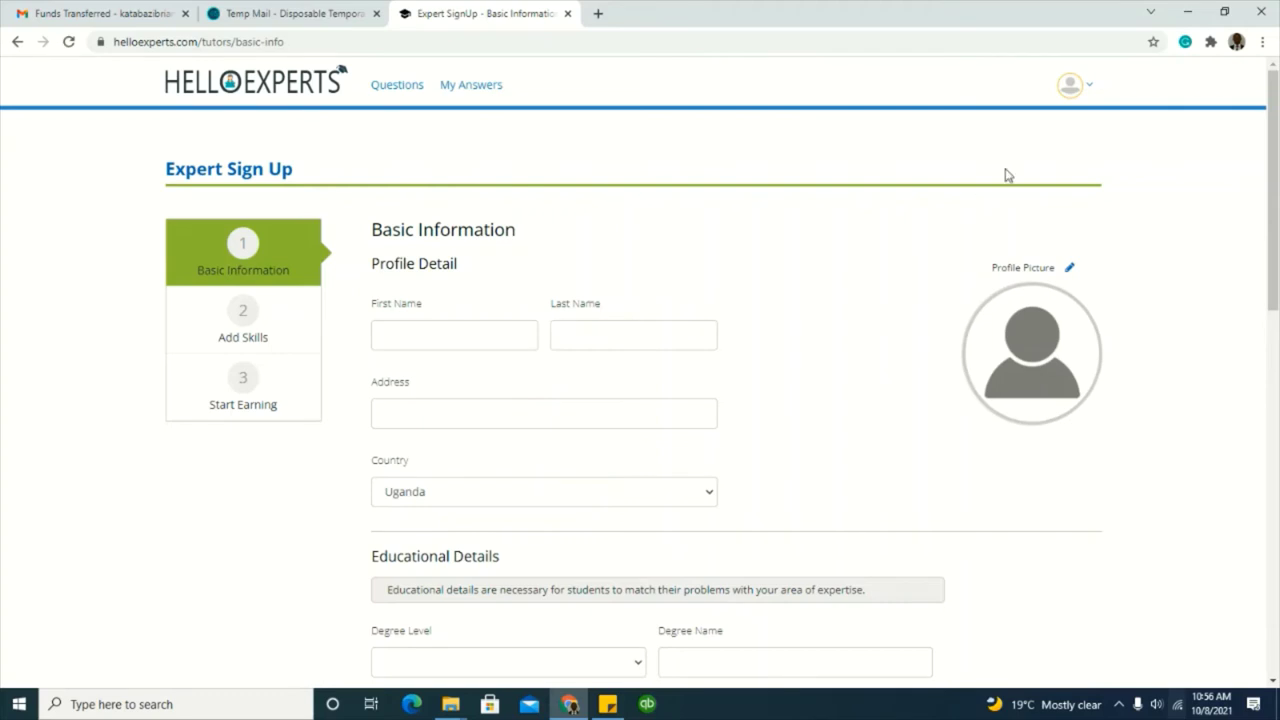
left_click(1080, 94)
Step: Sign out, then sign in again with the original account's email and pasted password
left_click(992, 228)
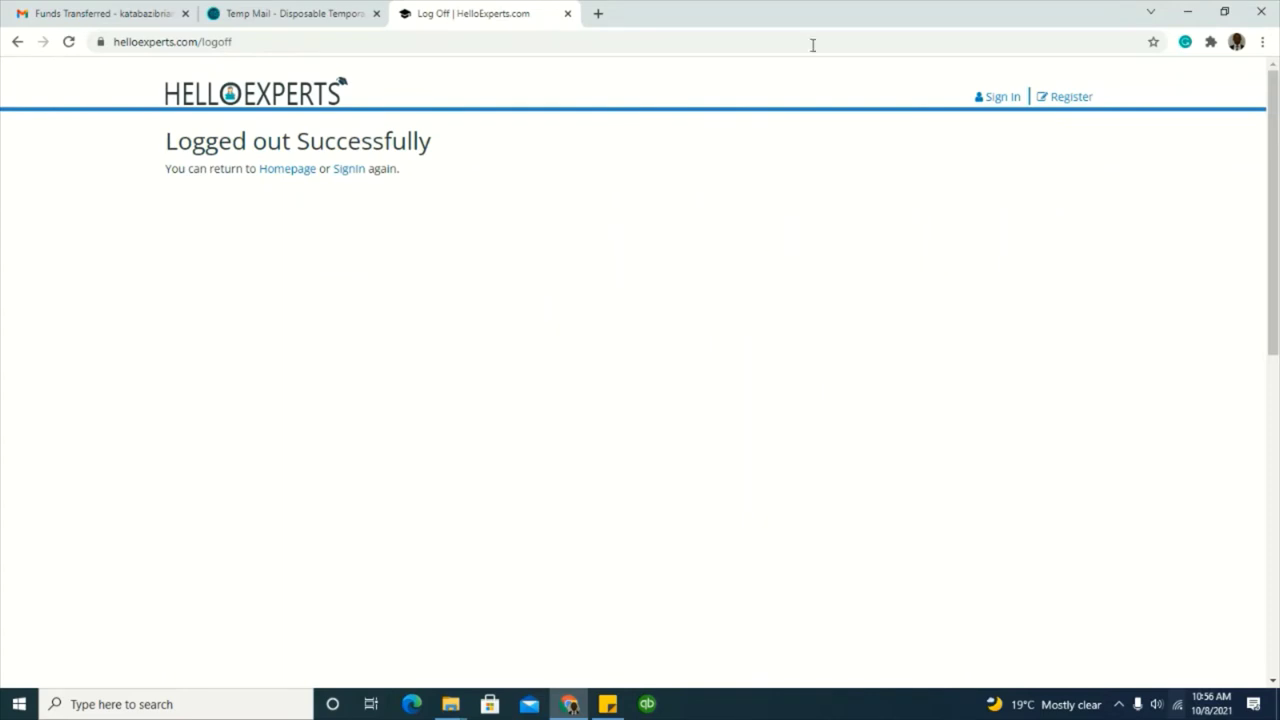
left_click(996, 98)
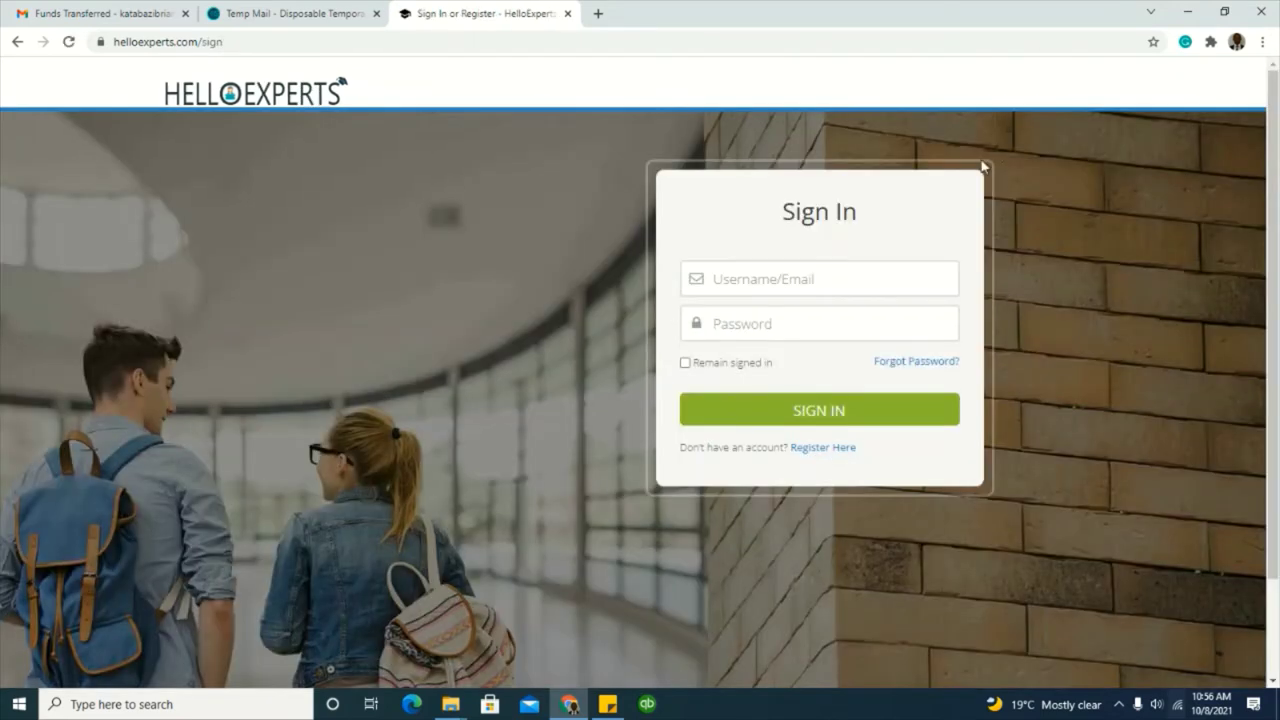
left_click(832, 283)
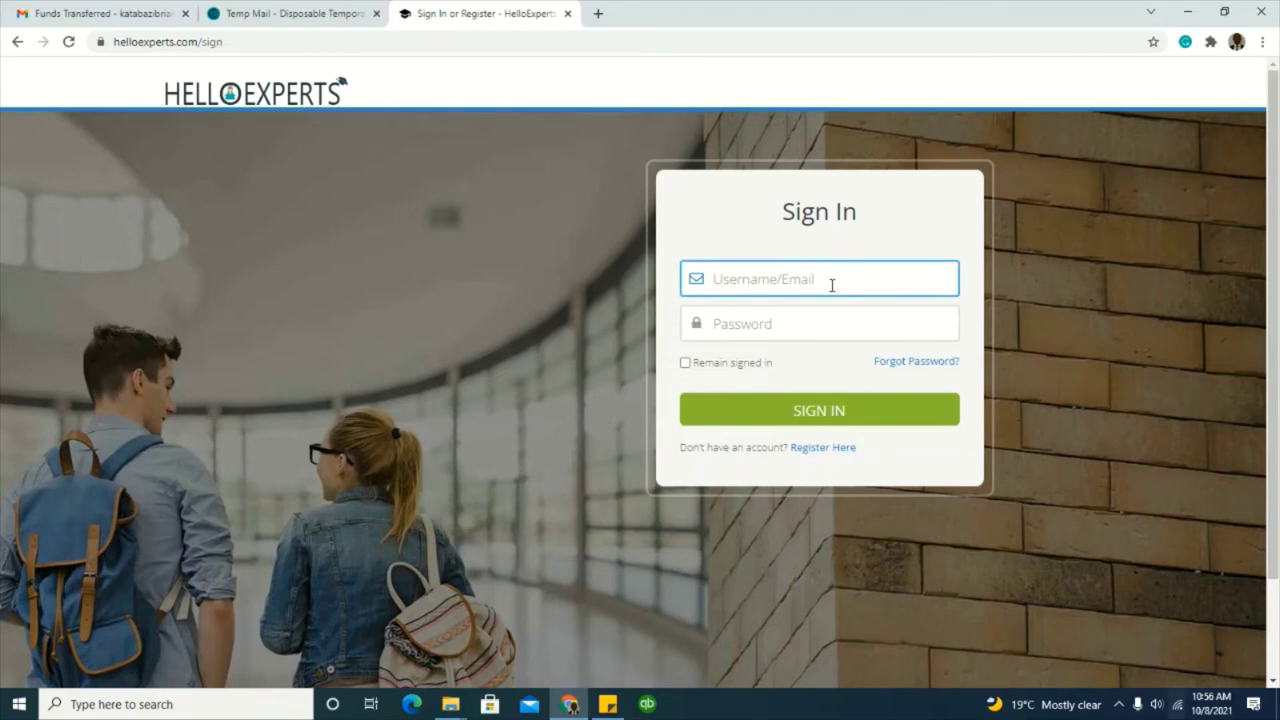
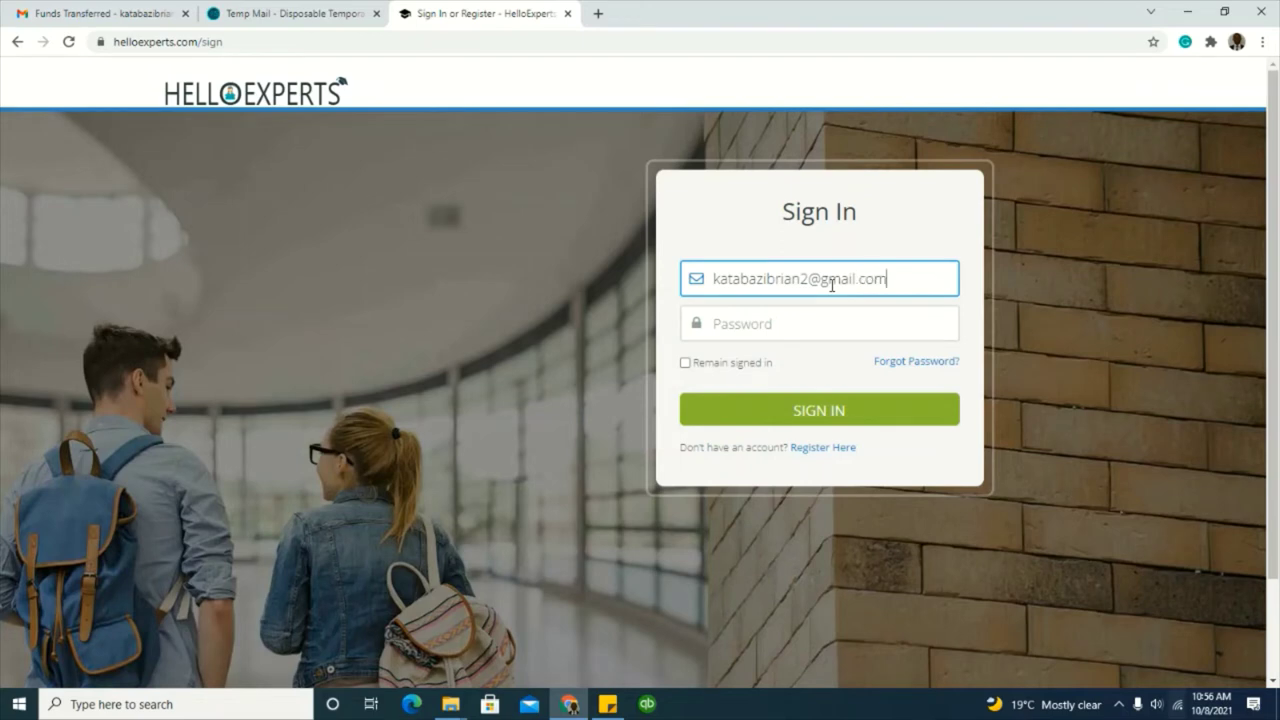
left_click(804, 316)
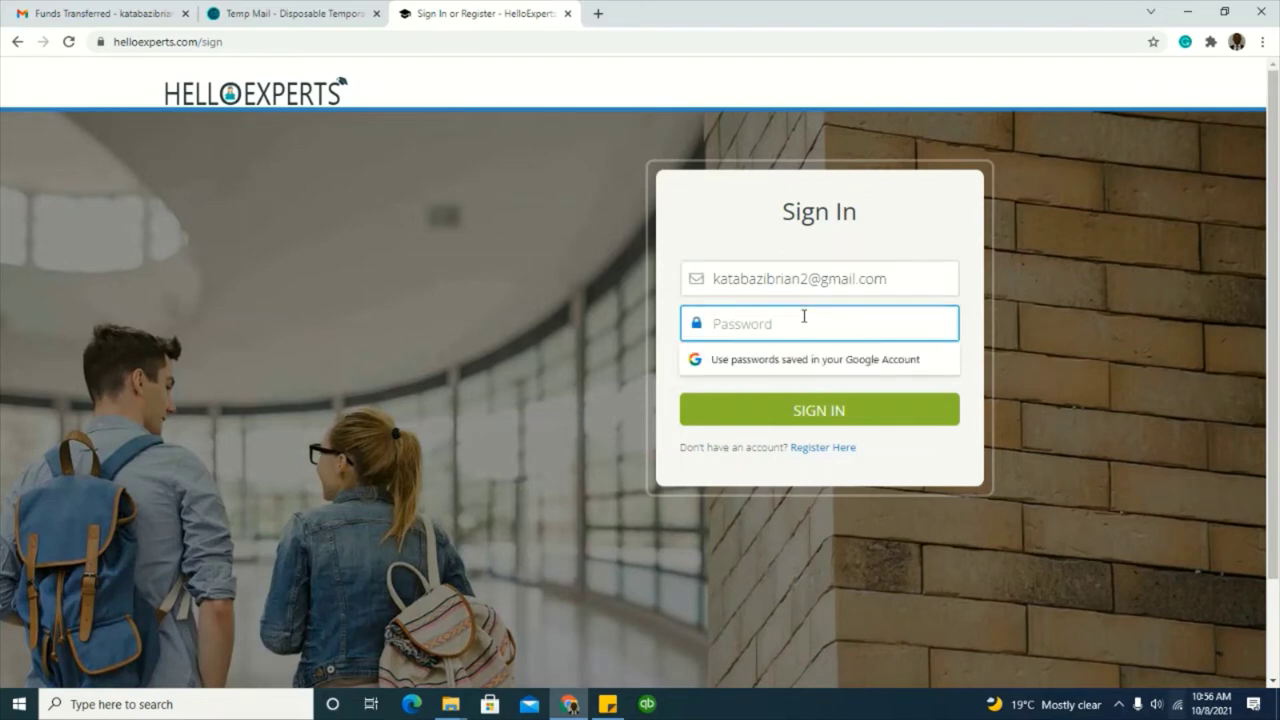
key("ctrl+v")
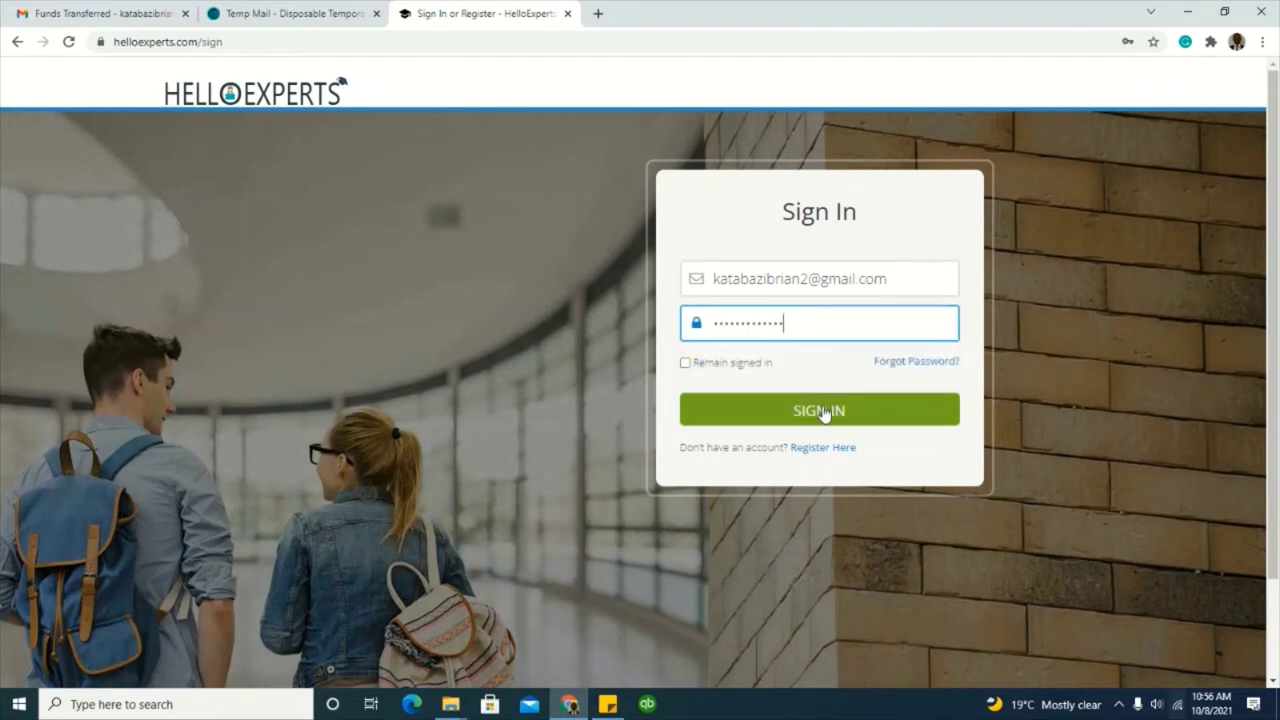
left_click(823, 412)
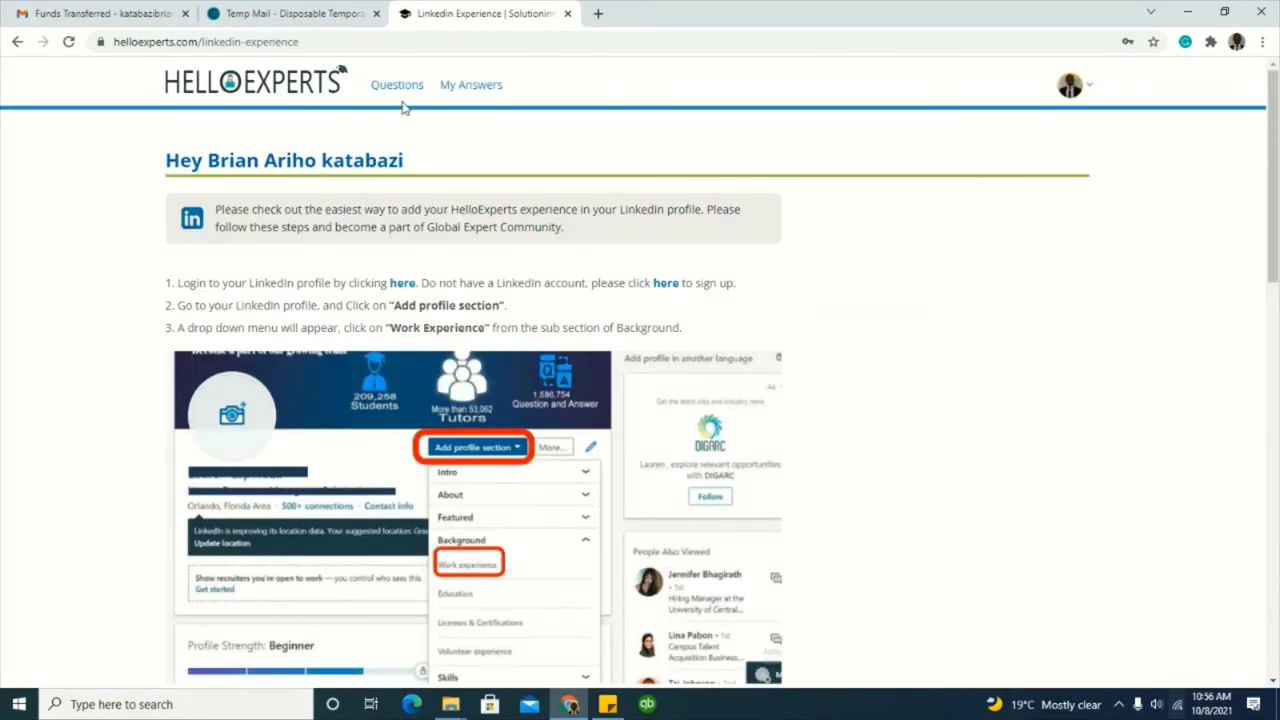
Step: Open the Questions page listing 32139 available questions with their categories and prices
left_click(396, 87)
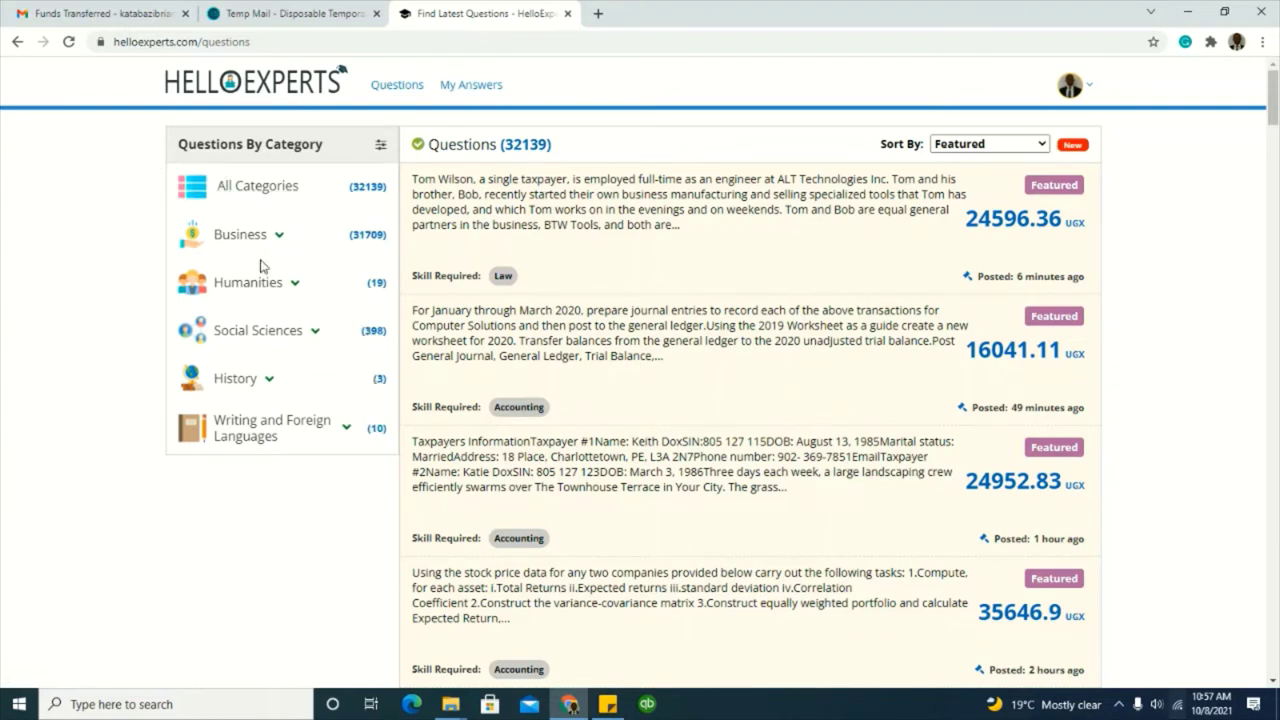
left_click(279, 240)
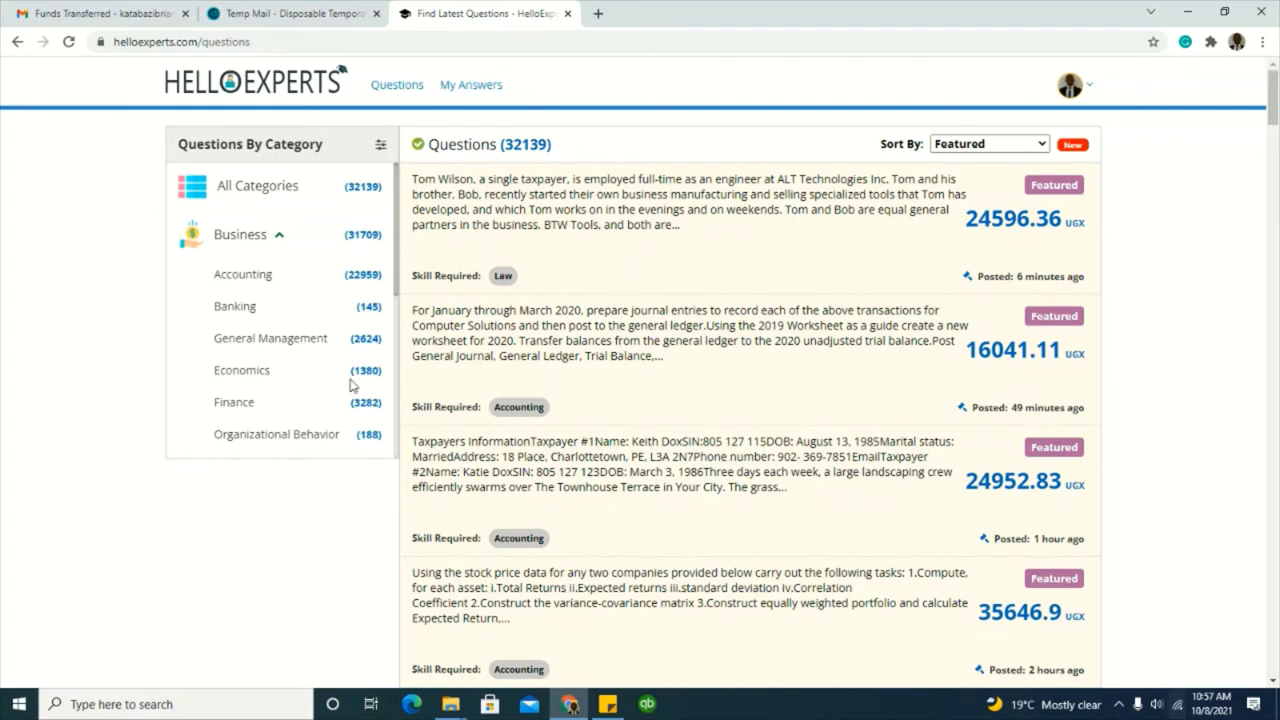
left_click(281, 249)
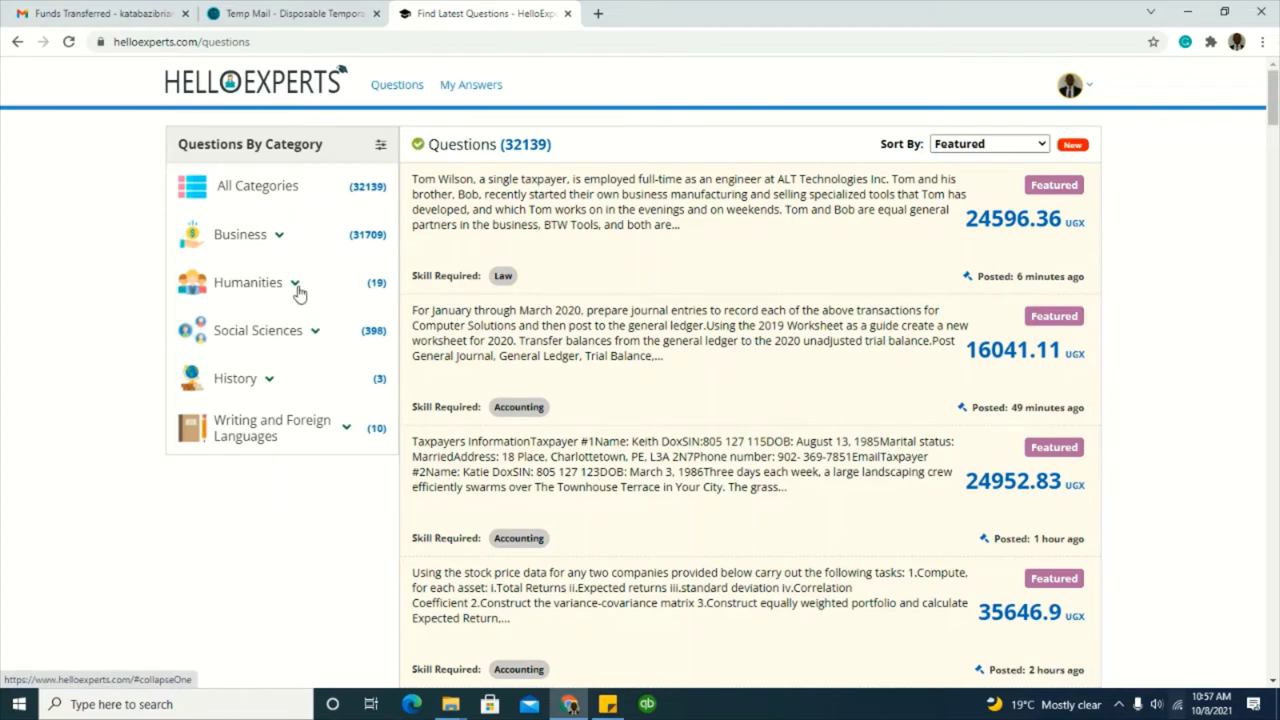
left_click(296, 285)
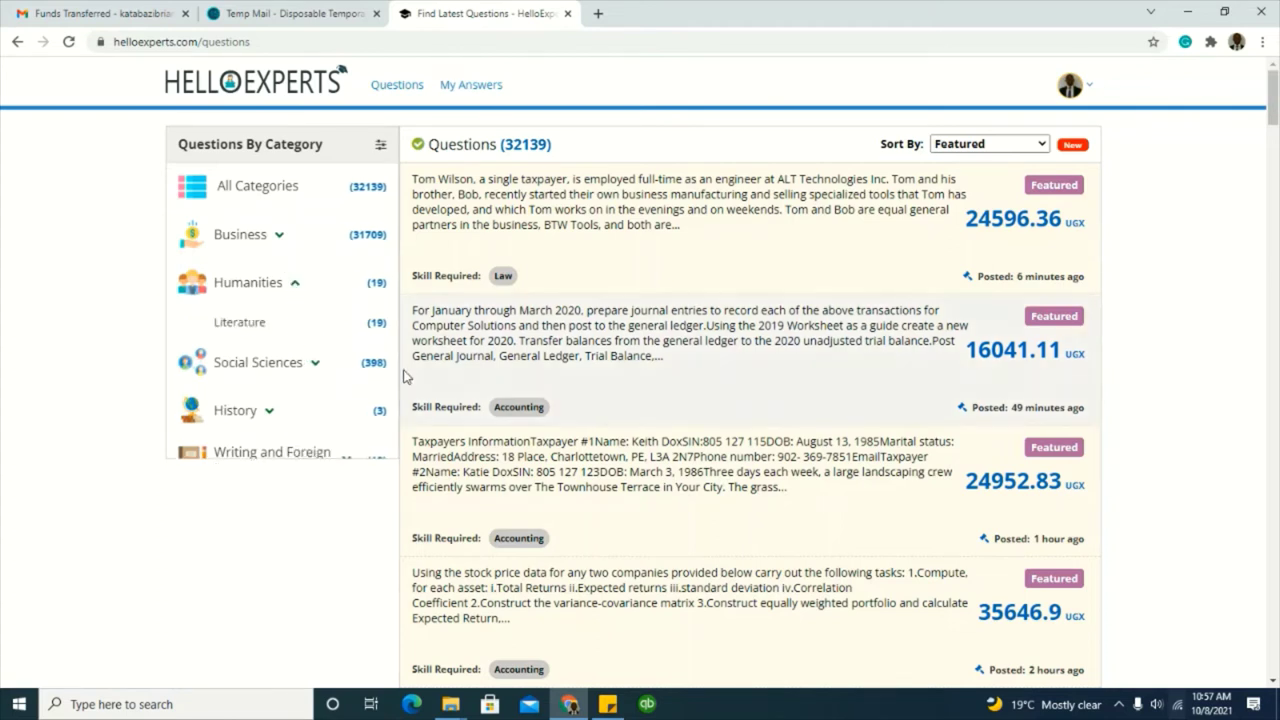
left_click(296, 289)
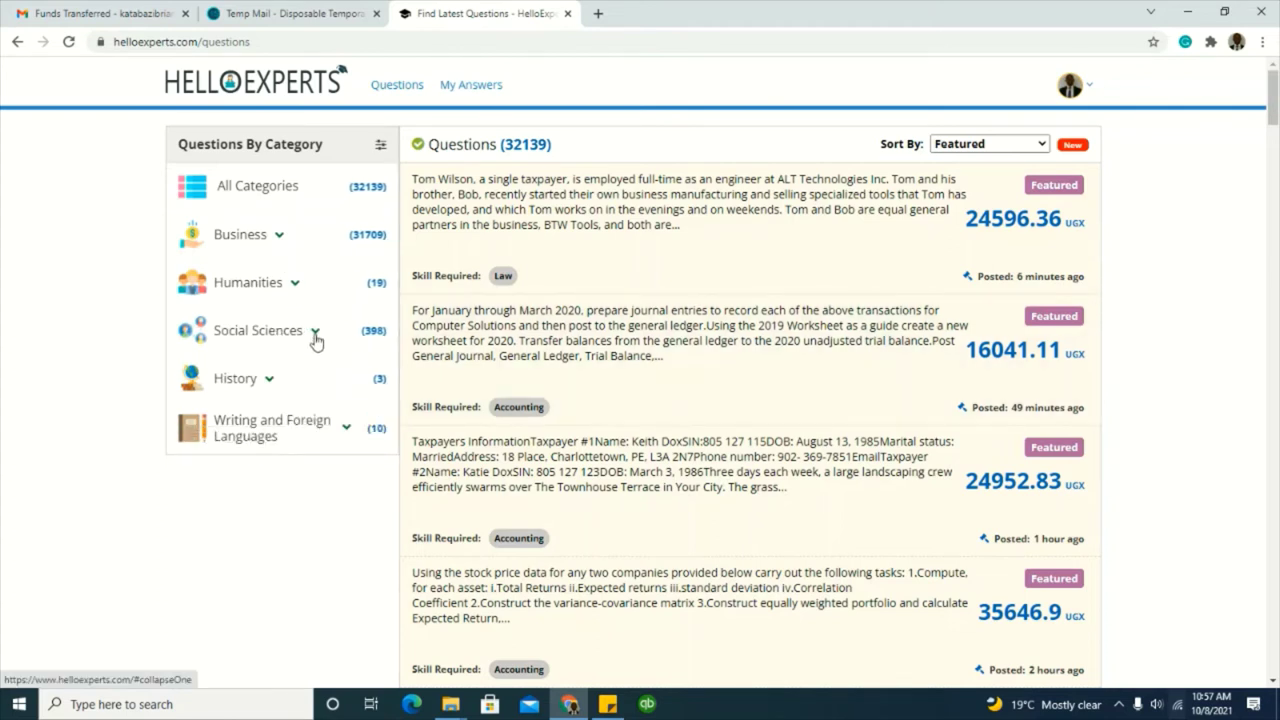
left_click(315, 333)
scroll(322, 332, "down", 1)
scroll(322, 332, "down", 1)
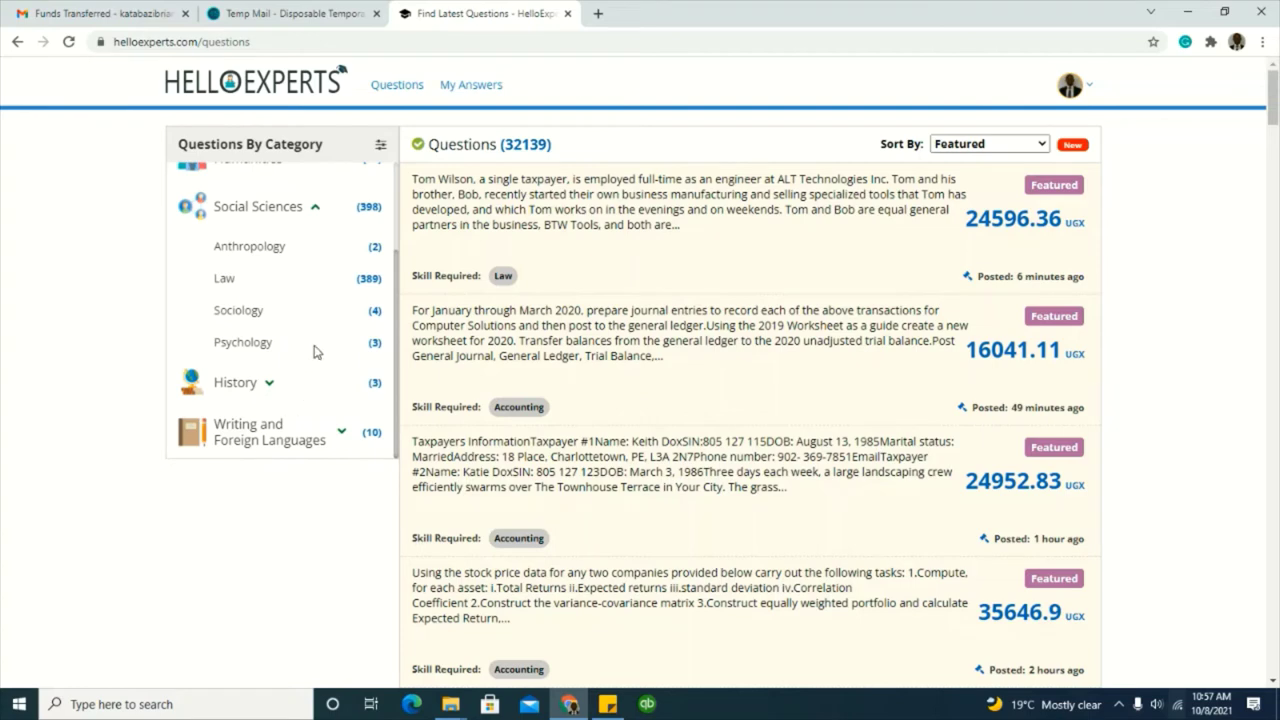
scroll(313, 330, "up", 1)
left_click(314, 290)
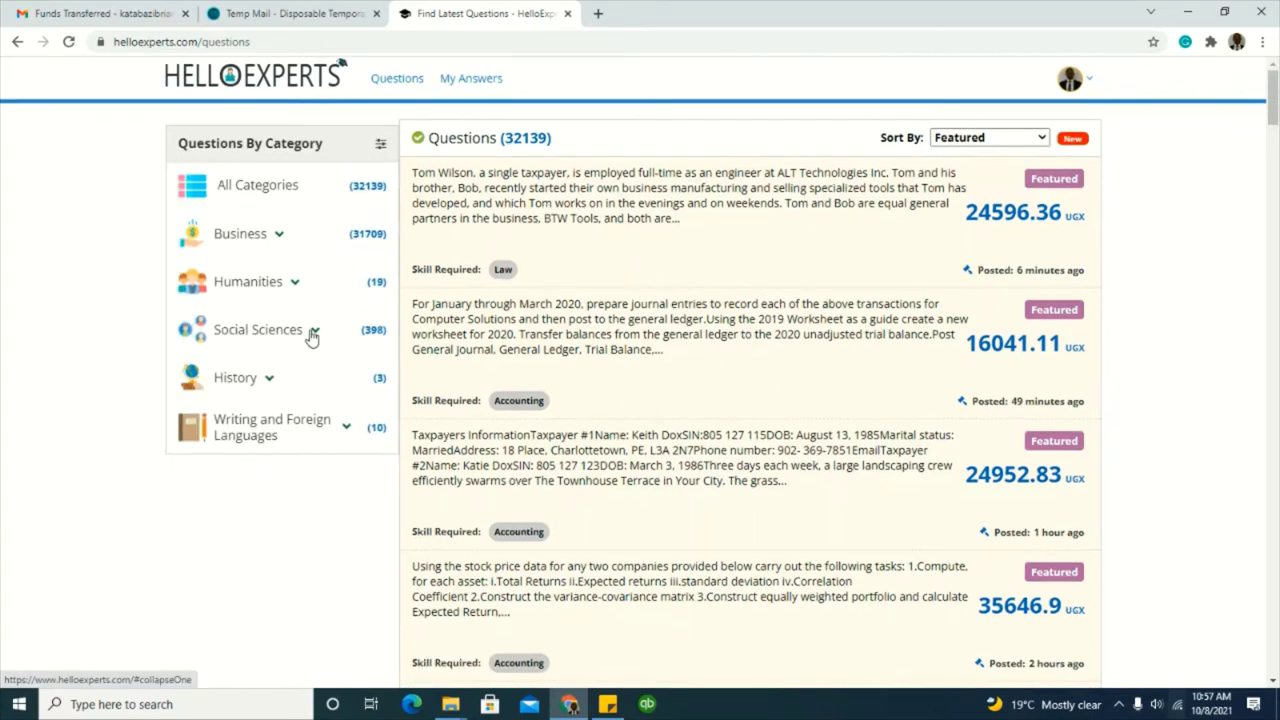
scroll(290, 360, "down", 2)
left_click(266, 384)
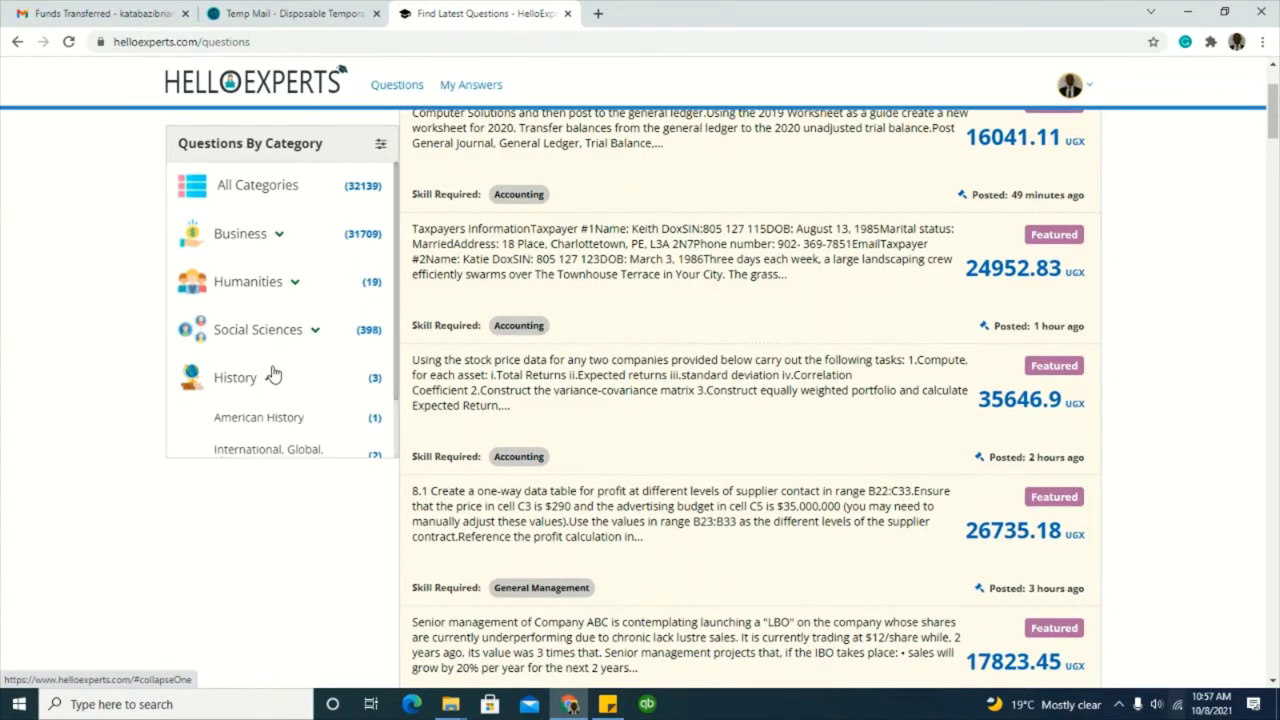
scroll(272, 375, "down", 1)
left_click(272, 312)
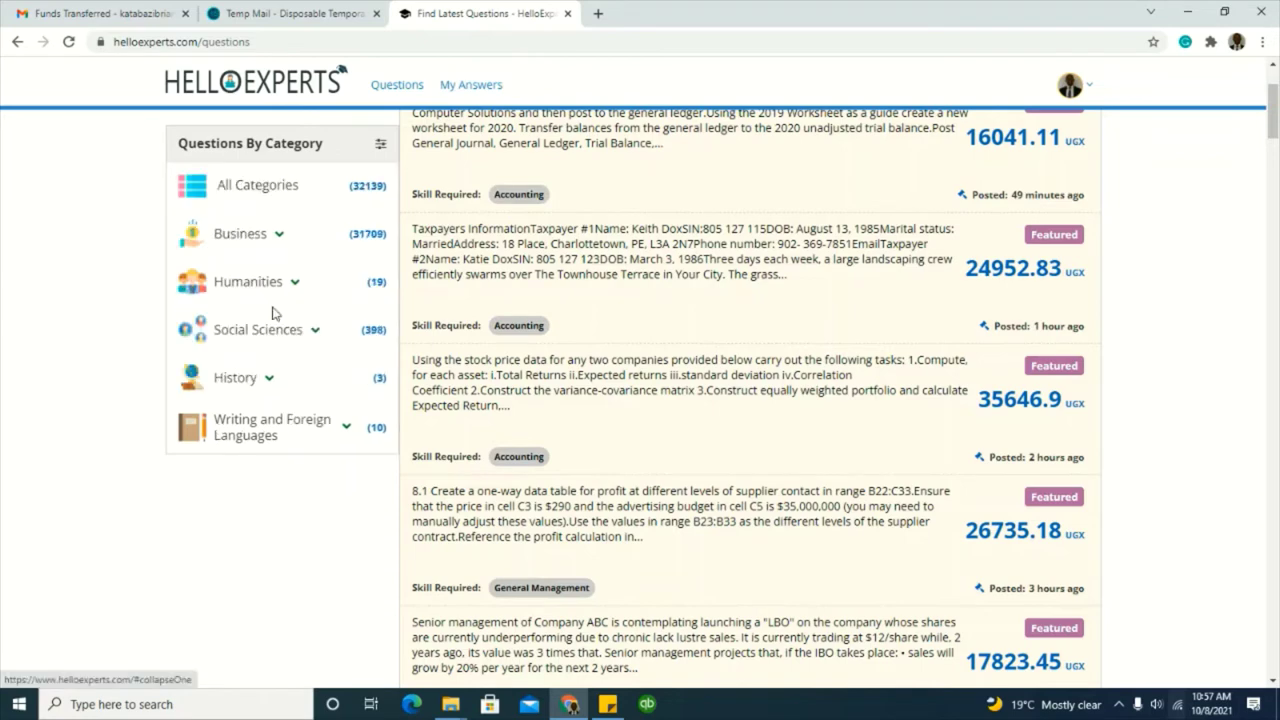
scroll(289, 357, "down", 2)
left_click(341, 428)
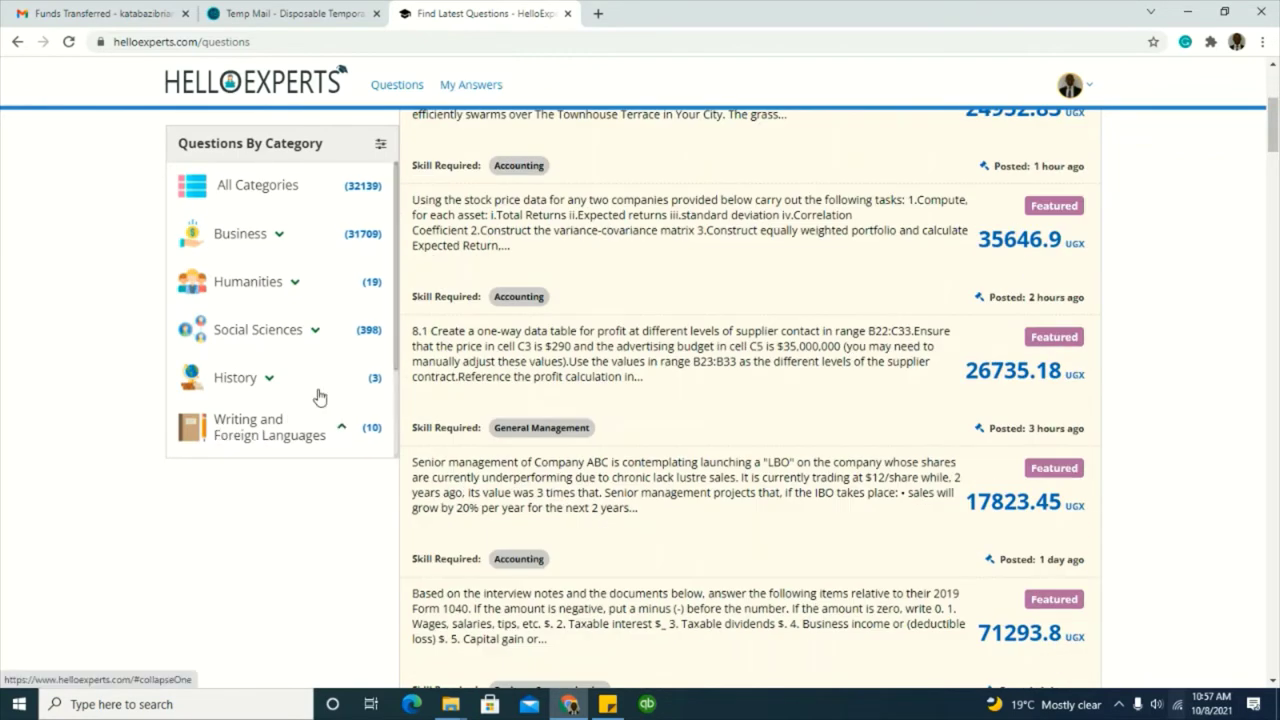
scroll(320, 400, "down", 2)
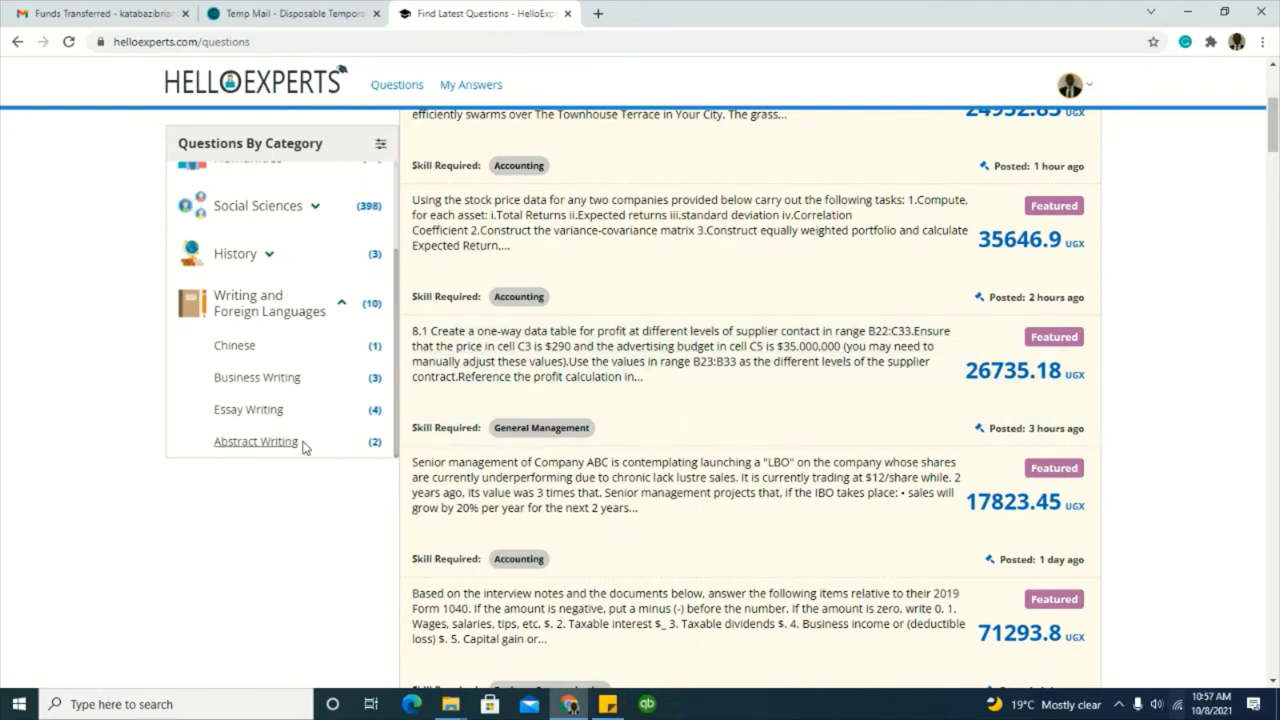
left_click(340, 304)
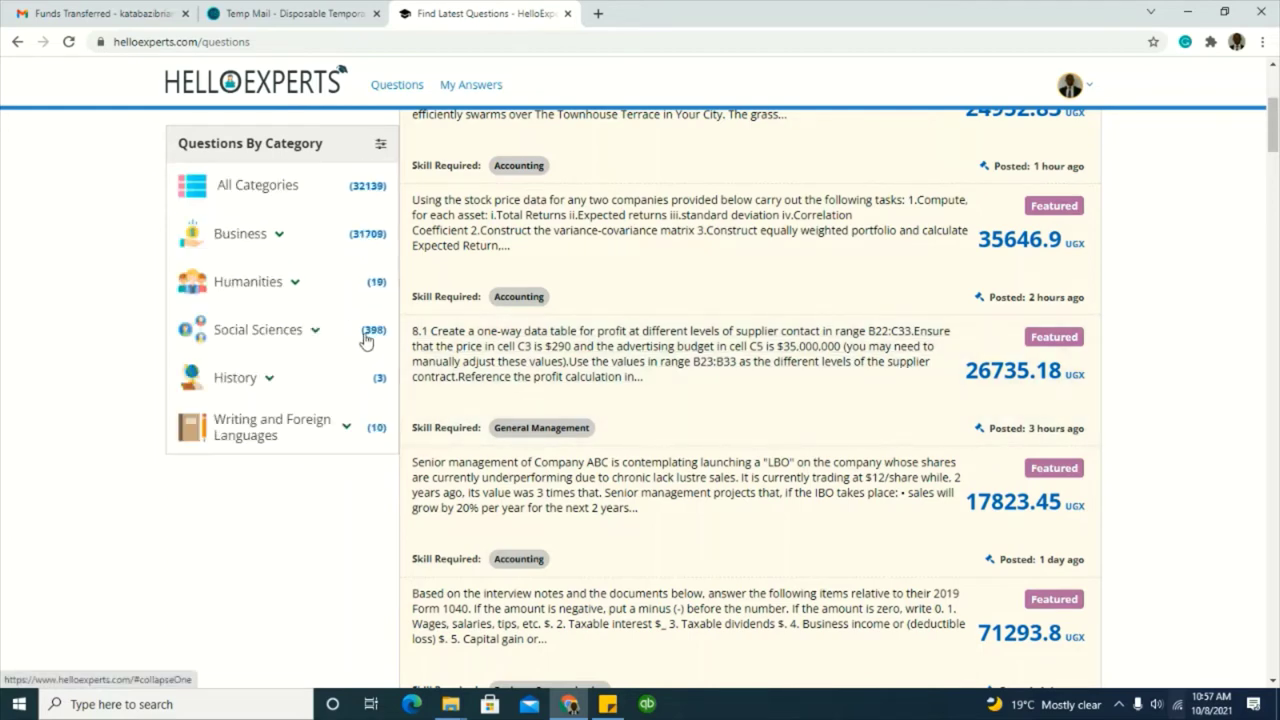
scroll(365, 341, "up", 4)
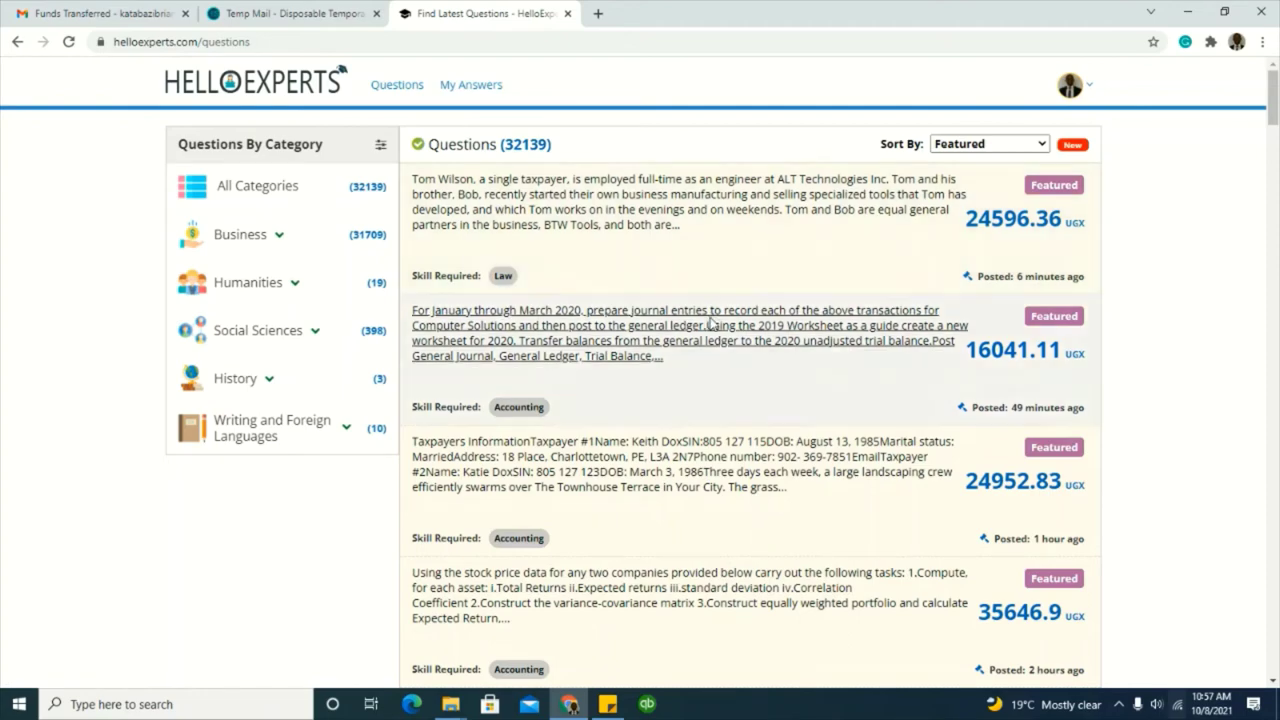
scroll(708, 328, "down", 5)
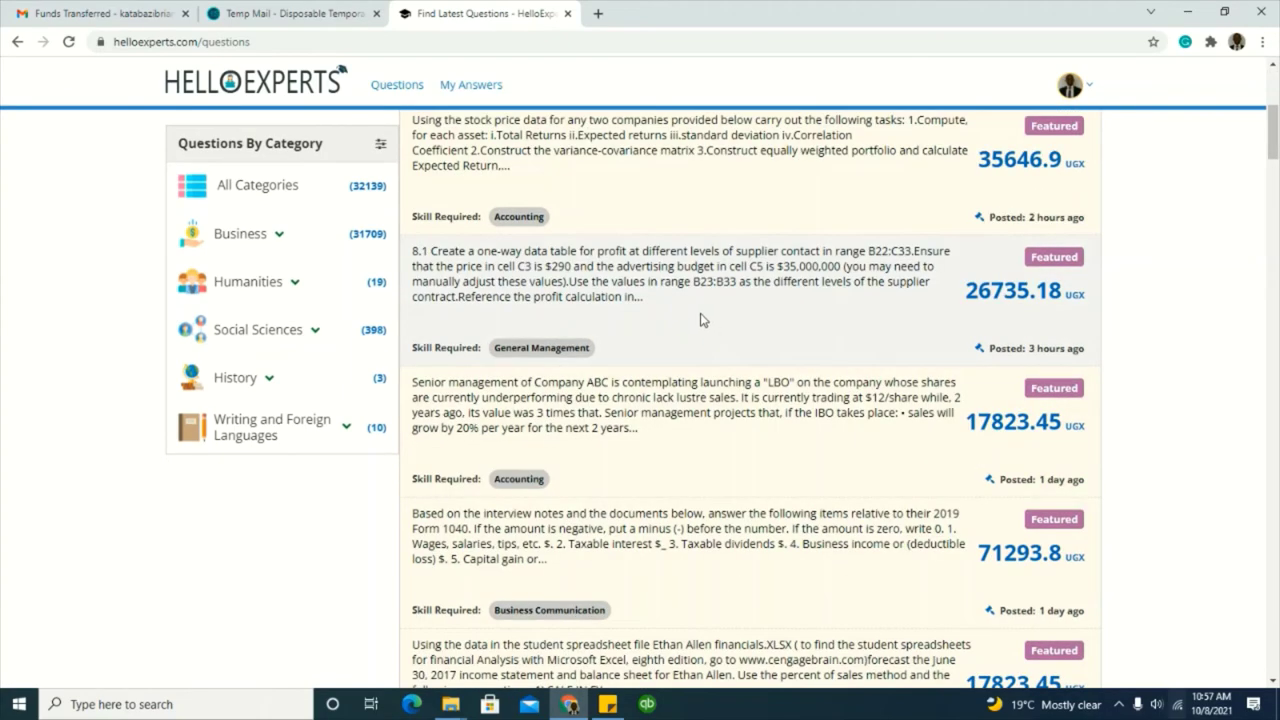
scroll(700, 319, "down", 4)
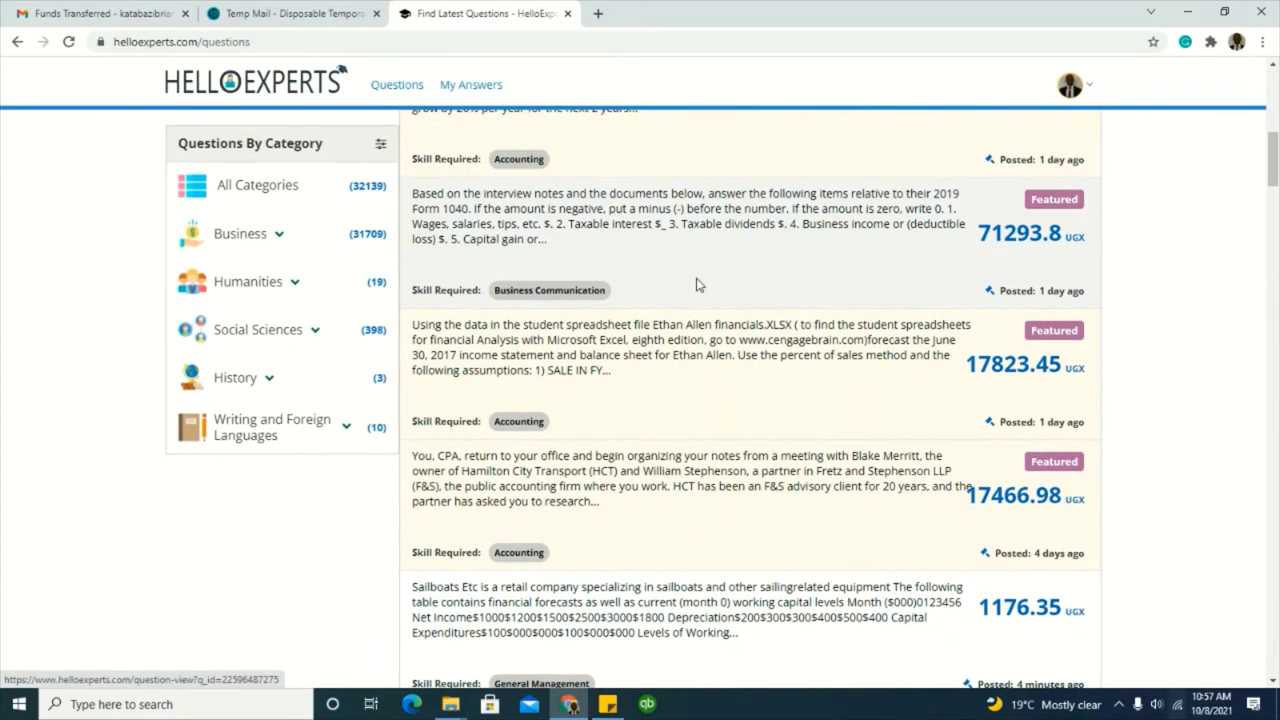
scroll(709, 332, "down", 1)
scroll(708, 330, "down", 1)
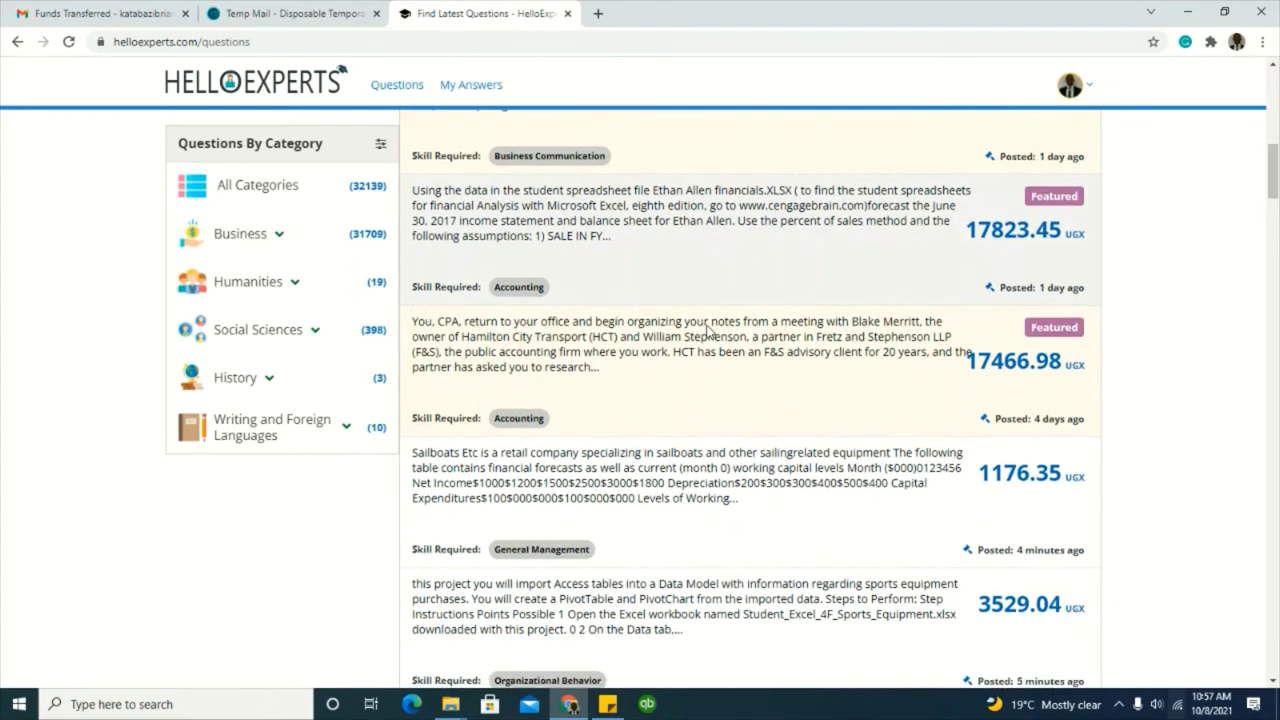
scroll(707, 325, "up", 3)
scroll(708, 325, "up", 7)
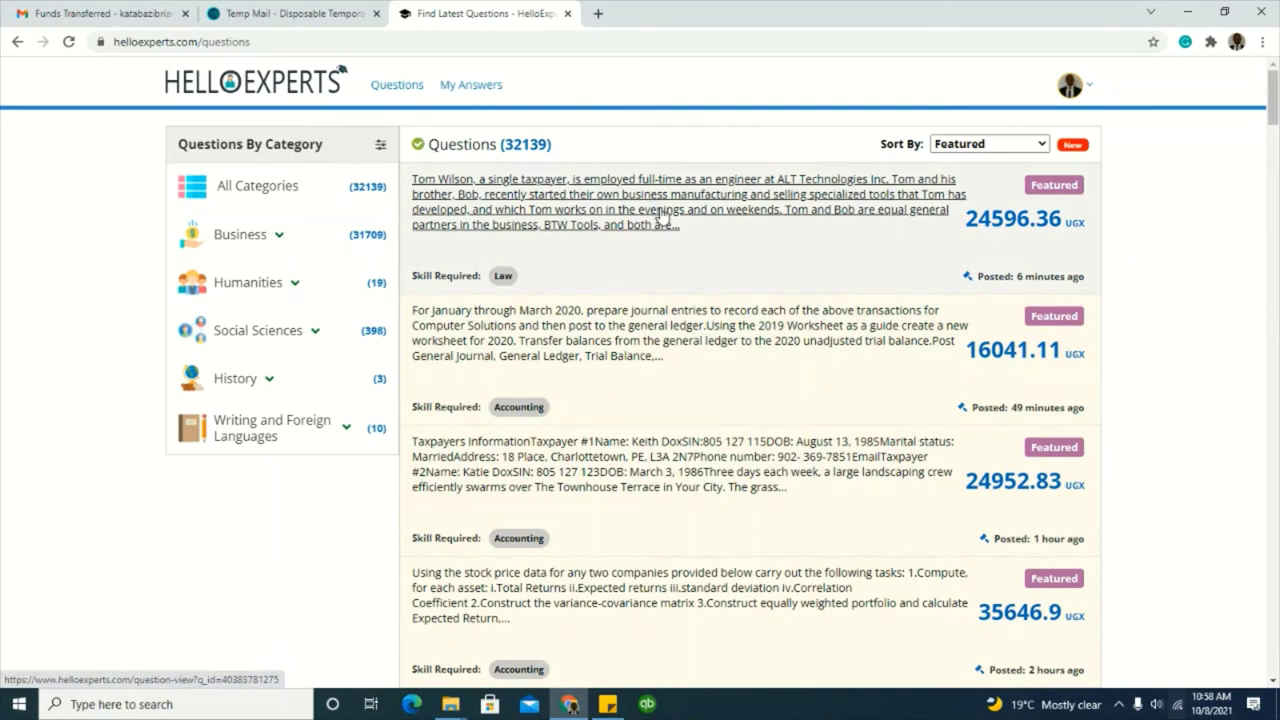
left_click(660, 218)
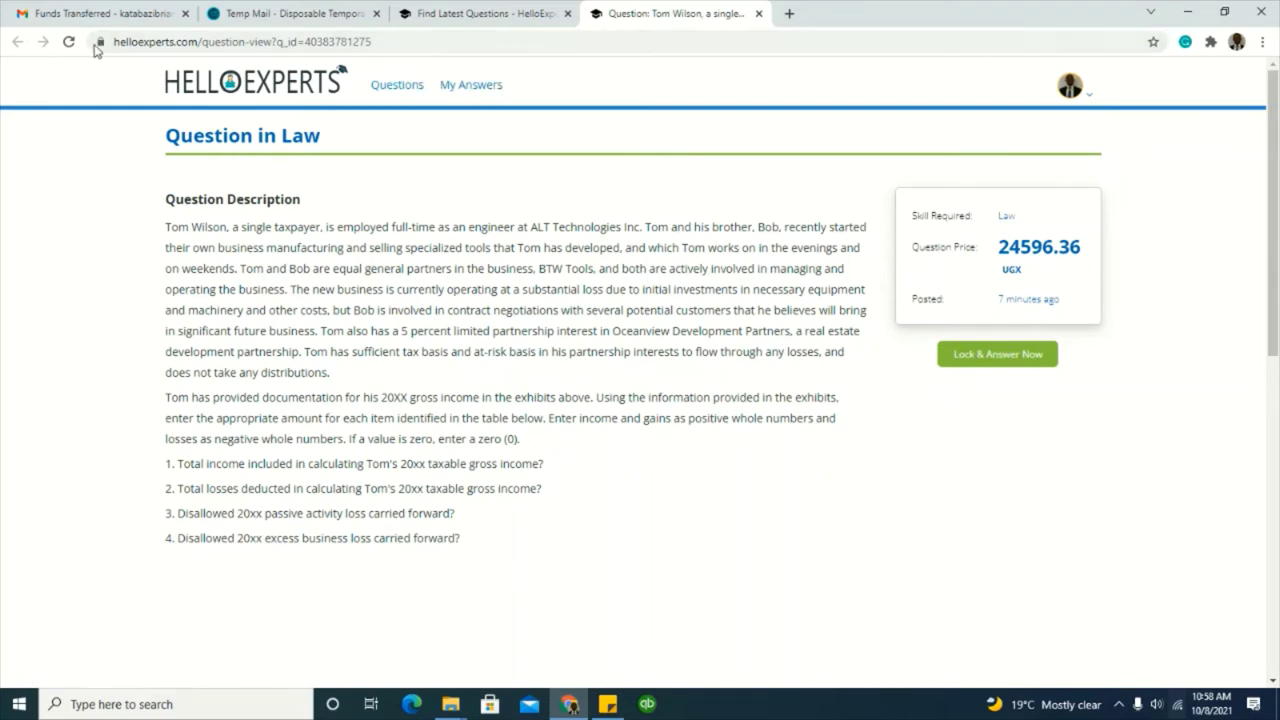
left_click(508, 13)
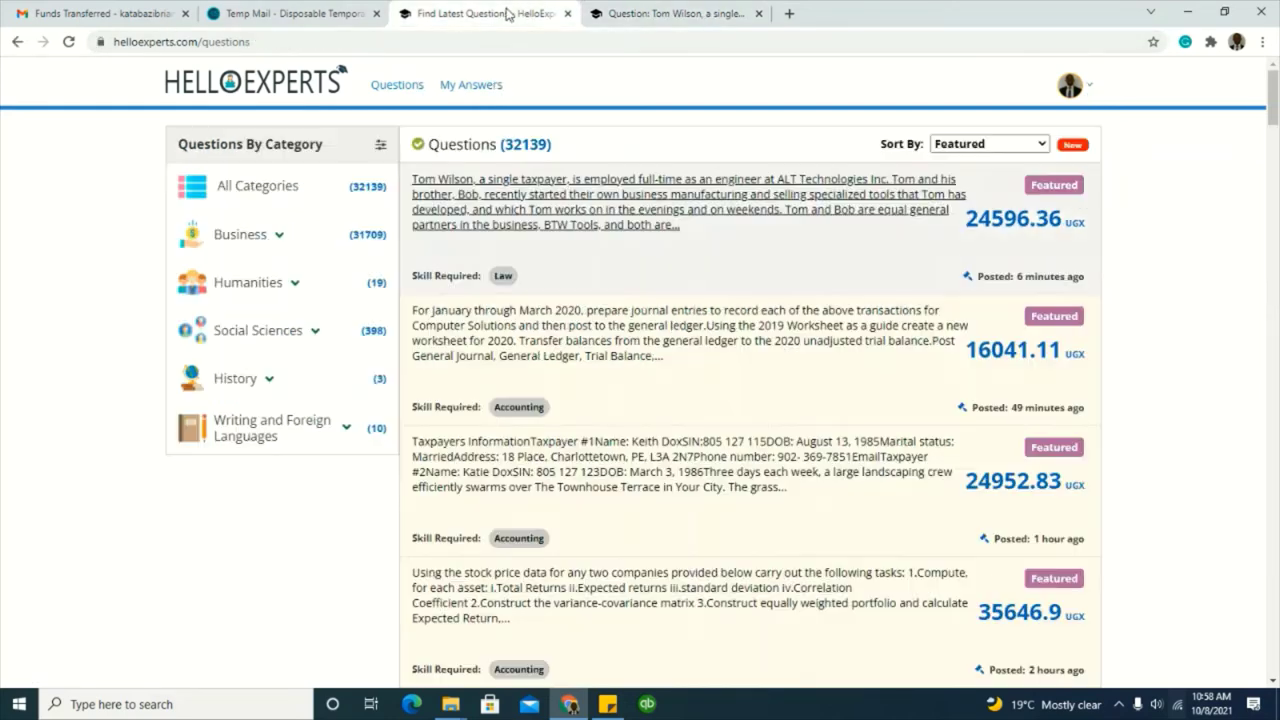
left_click(758, 13)
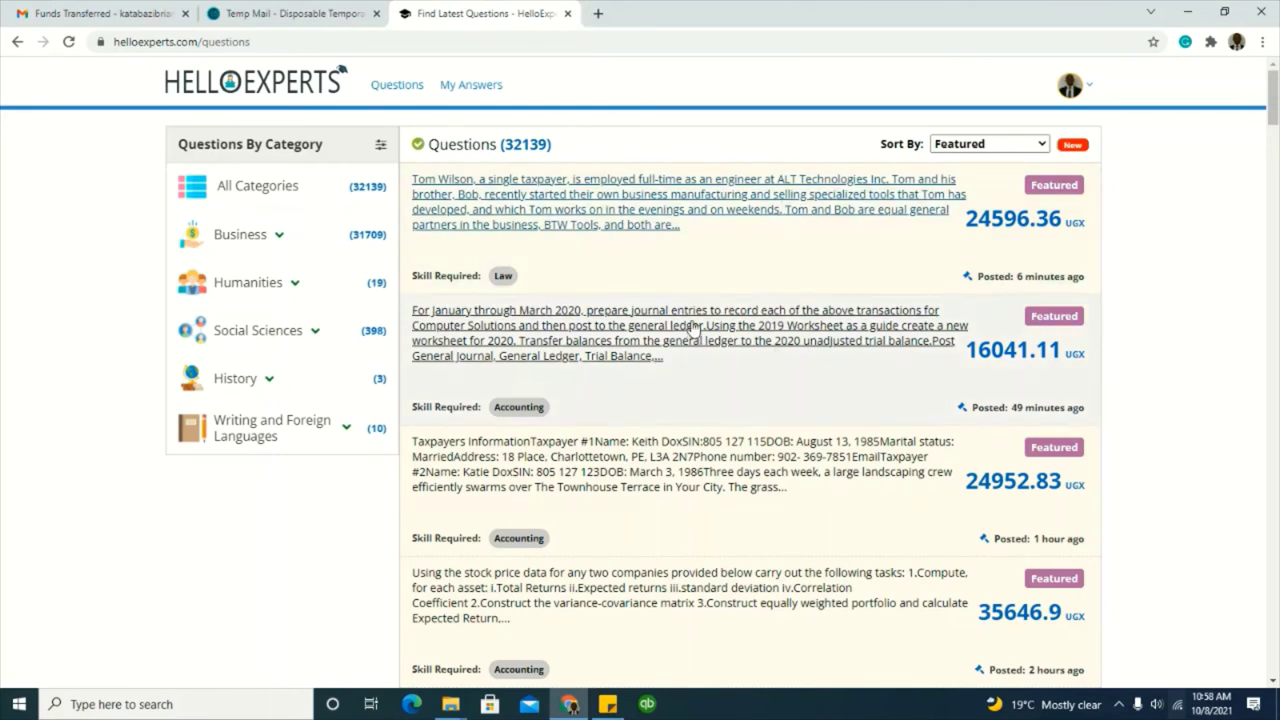
Step: Open the Computer Solutions January–March 2020 journal-entries question (16041.11 UGX) and scroll through it
left_click(695, 328)
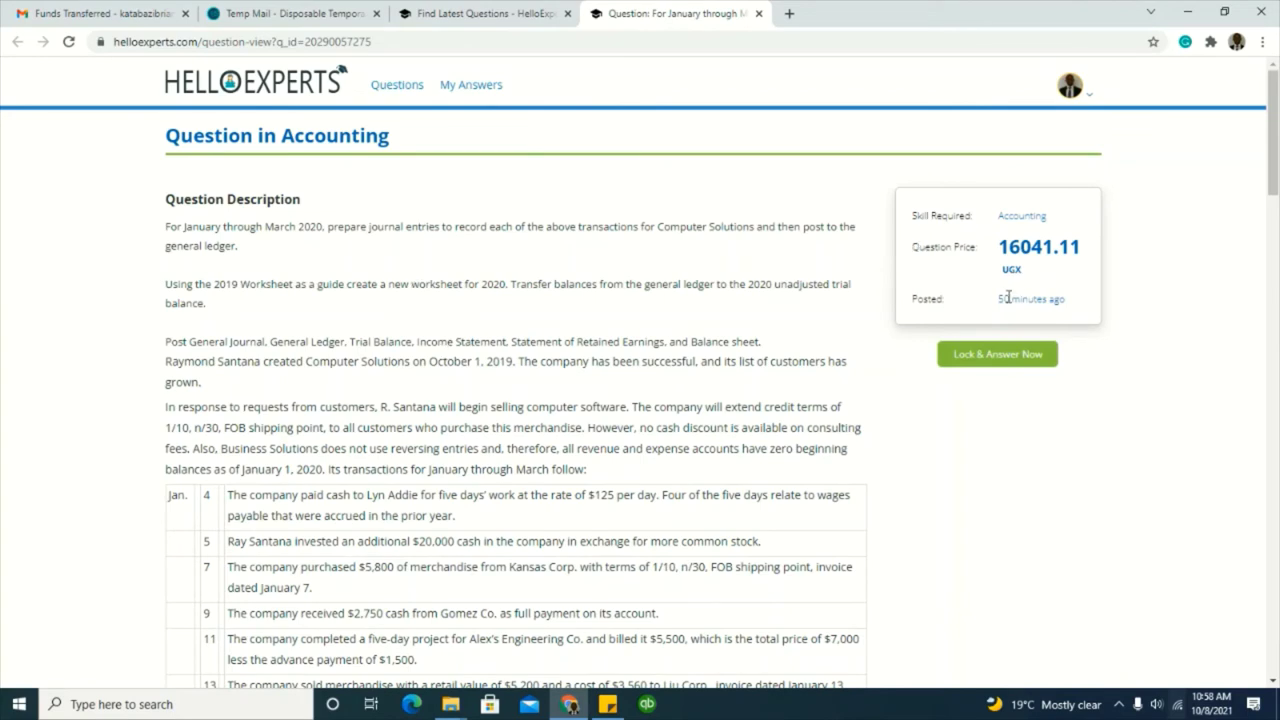
scroll(443, 363, "down", 2)
scroll(449, 374, "up", 2)
scroll(350, 440, "down", 2)
scroll(343, 430, "down", 10)
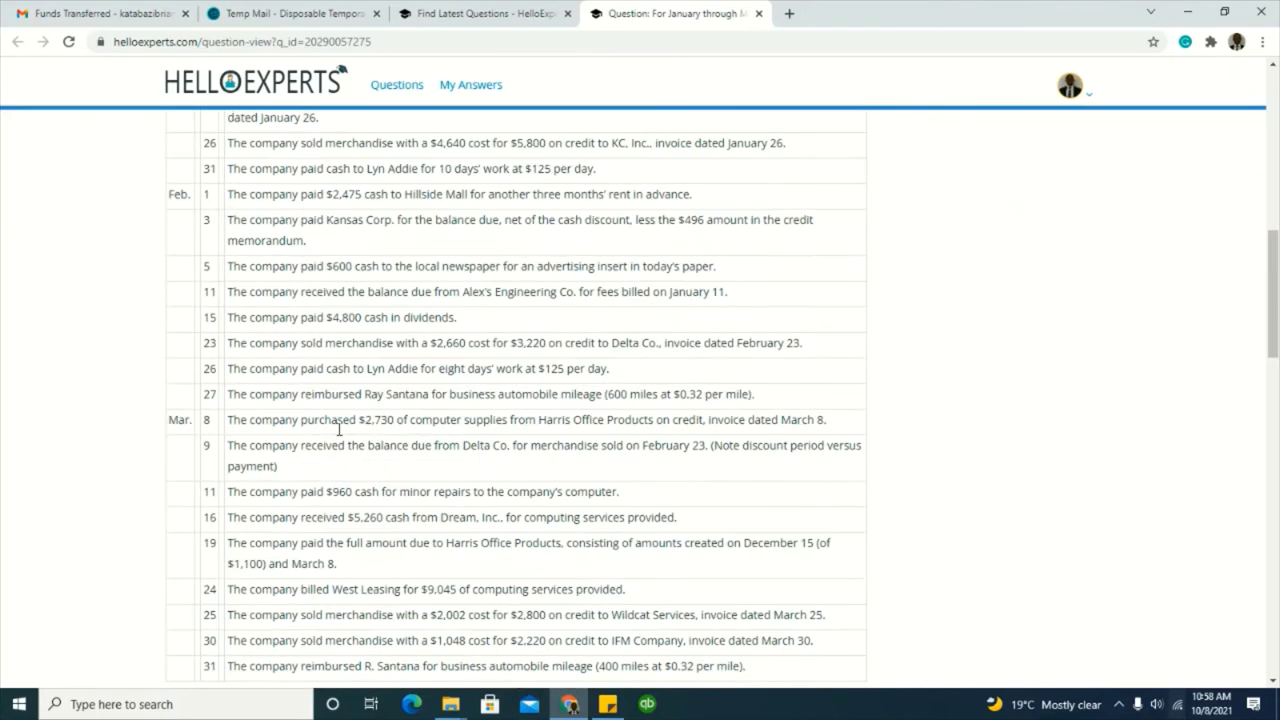
scroll(334, 428, "down", 3)
scroll(334, 425, "up", 3)
scroll(308, 381, "down", 11)
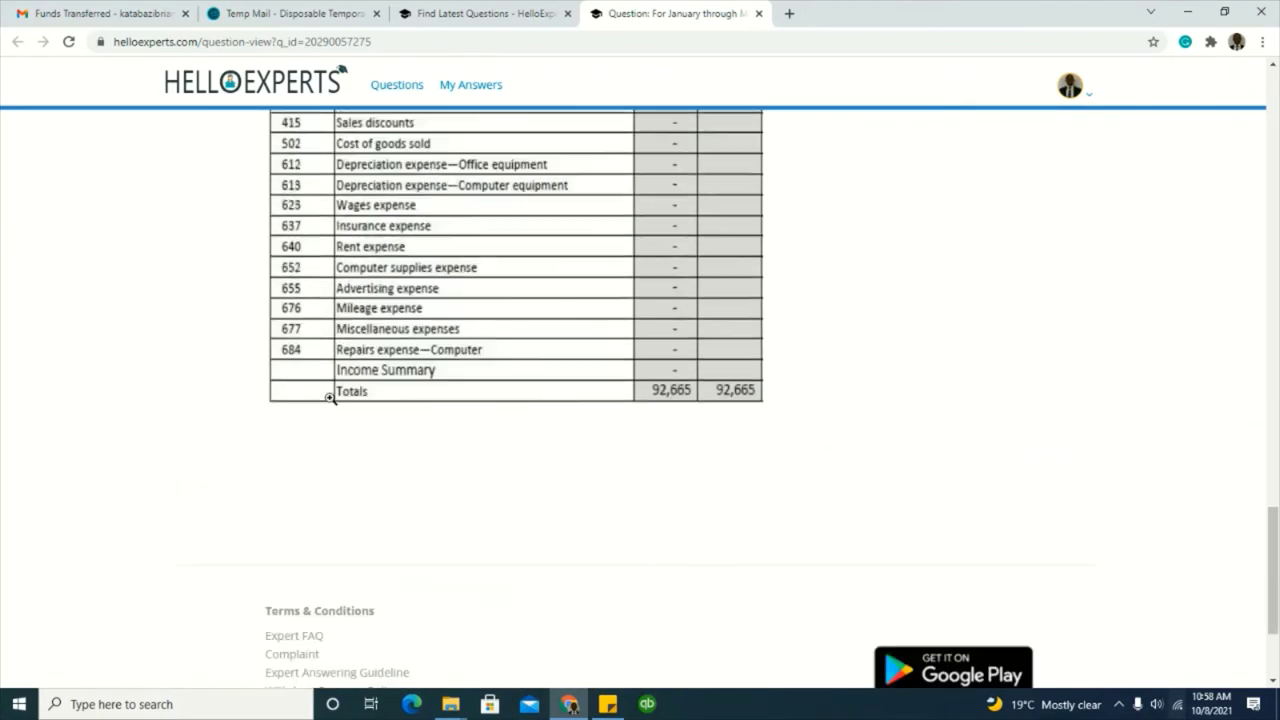
scroll(331, 406, "up", 3)
scroll(331, 386, "up", 15)
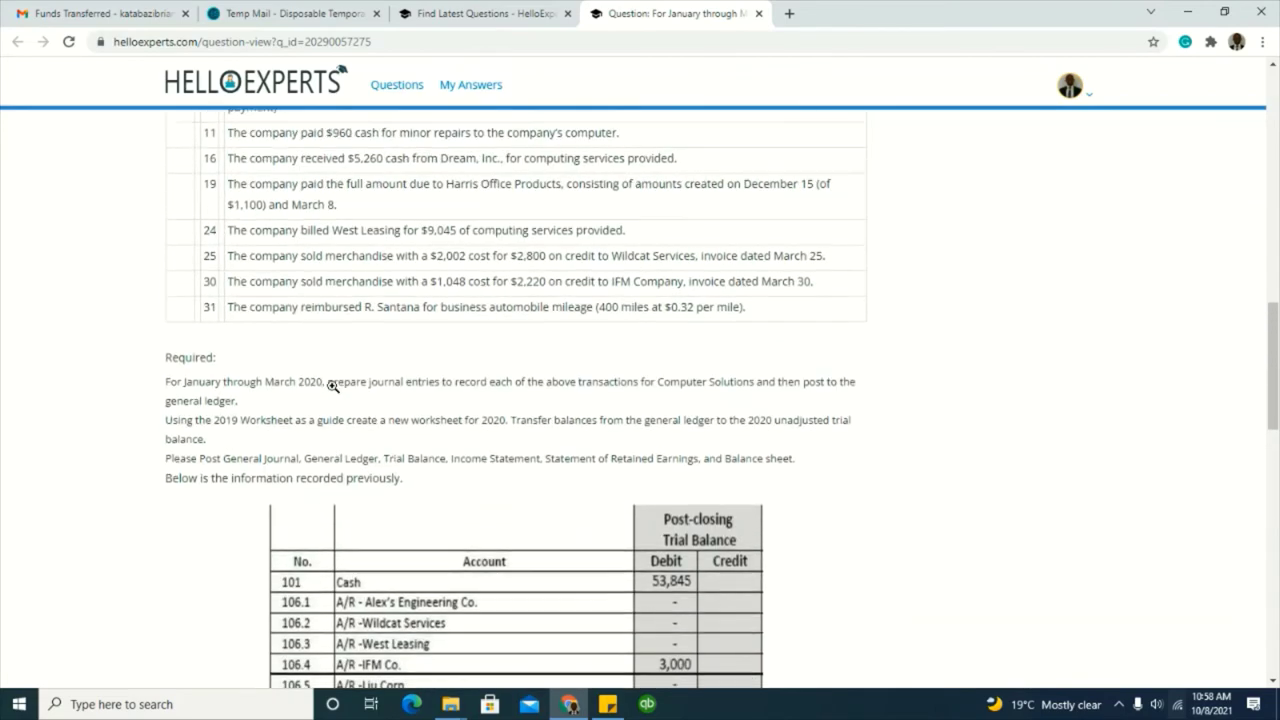
scroll(334, 388, "up", 5)
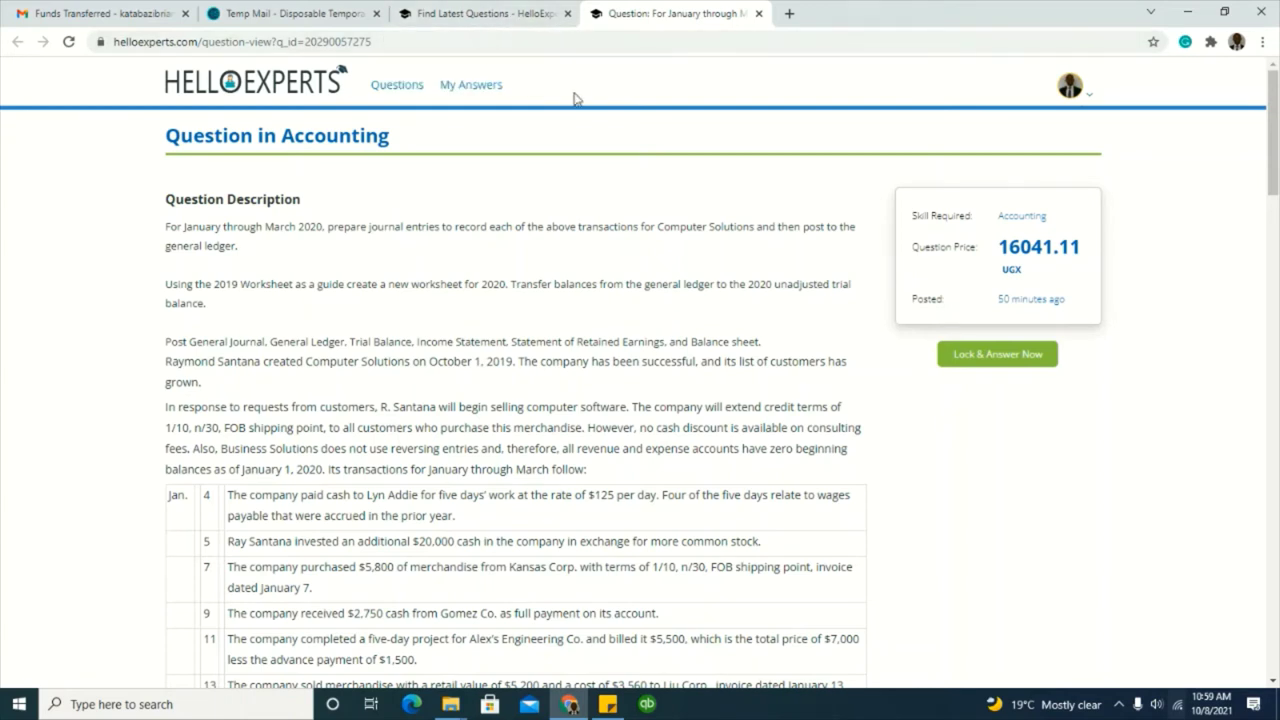
Step: Open My Answers, filter to the 48 accepted answers out of 77, and scroll the list
left_click(462, 88)
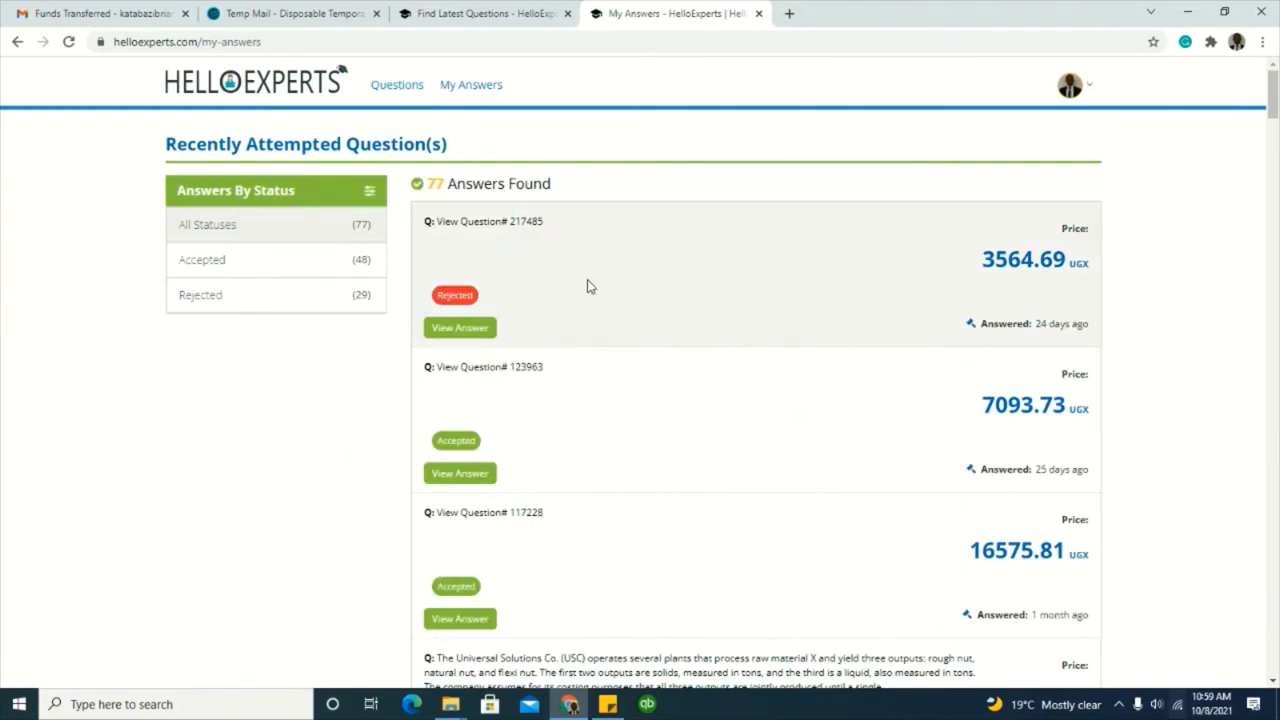
scroll(580, 291, "down", 3)
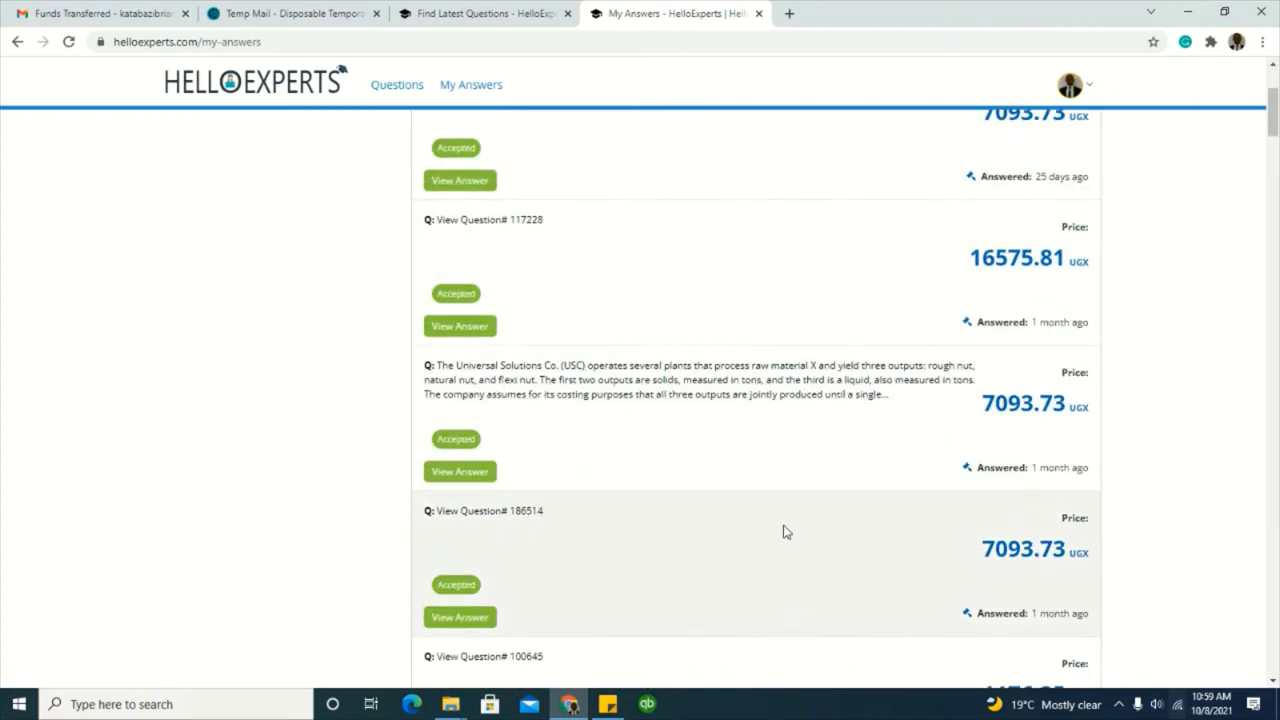
scroll(771, 523, "up", 1)
scroll(700, 328, "up", 1)
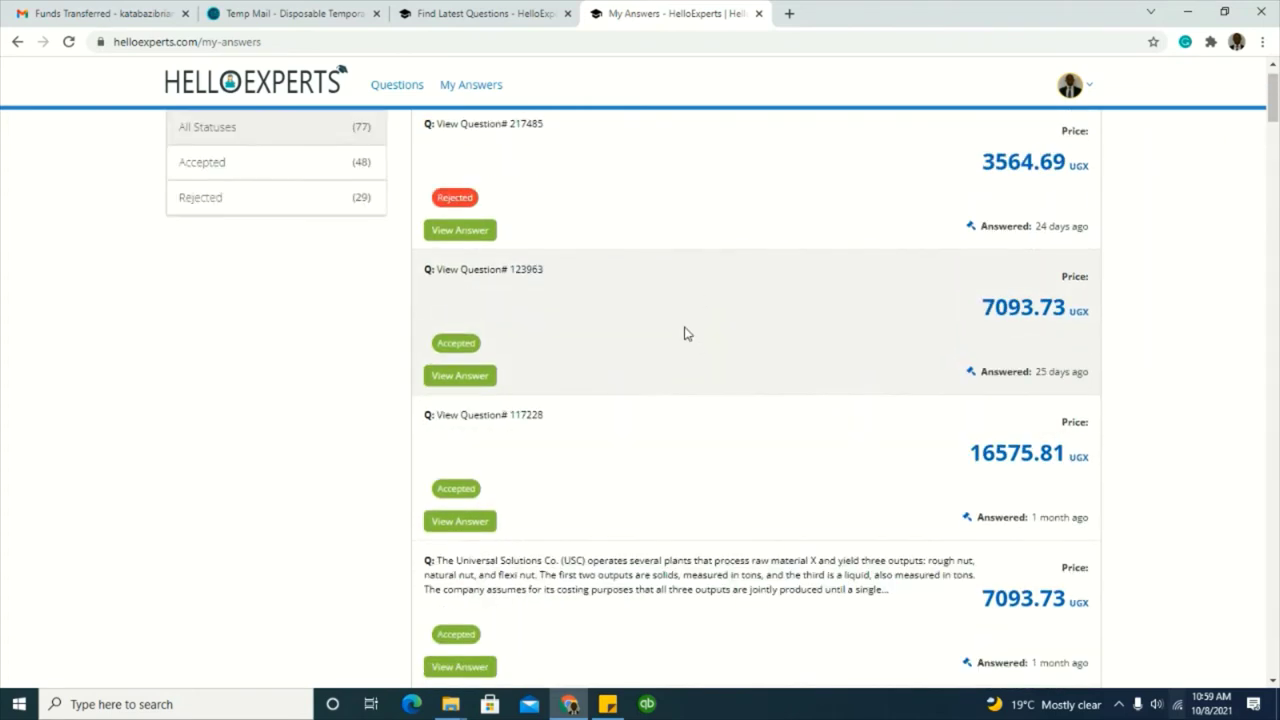
scroll(686, 333, "up", 1)
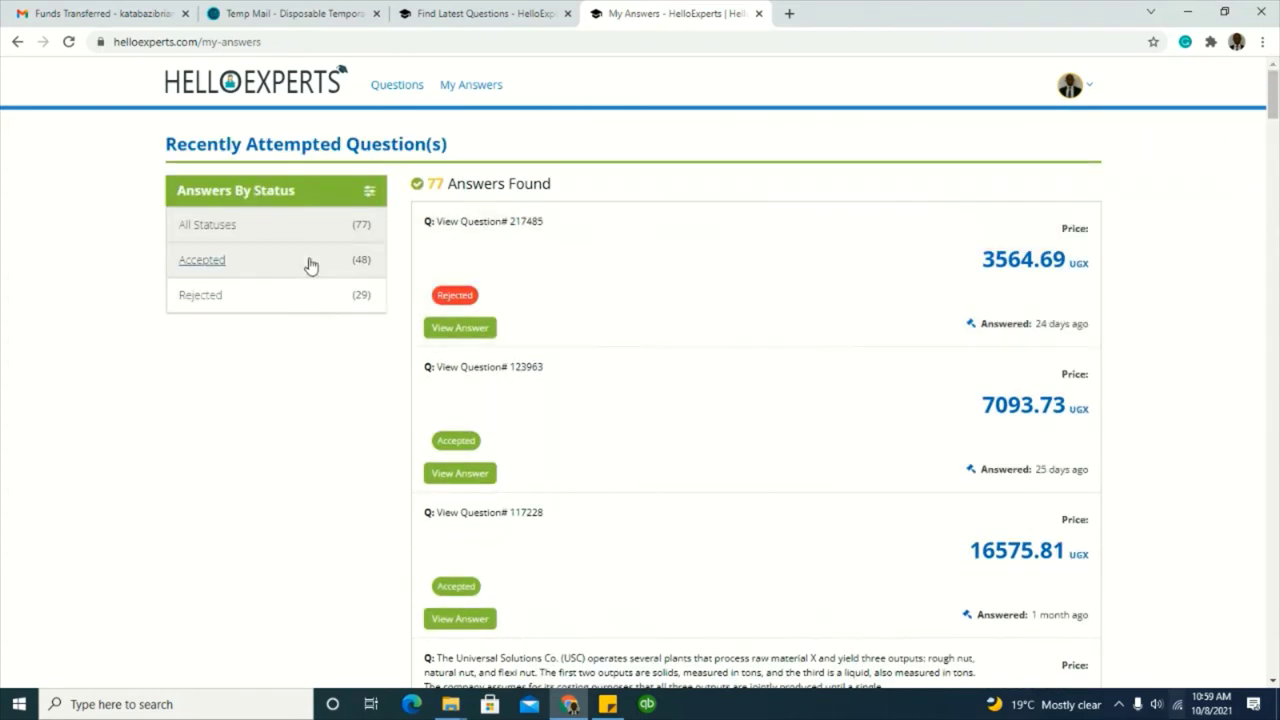
left_click(210, 262)
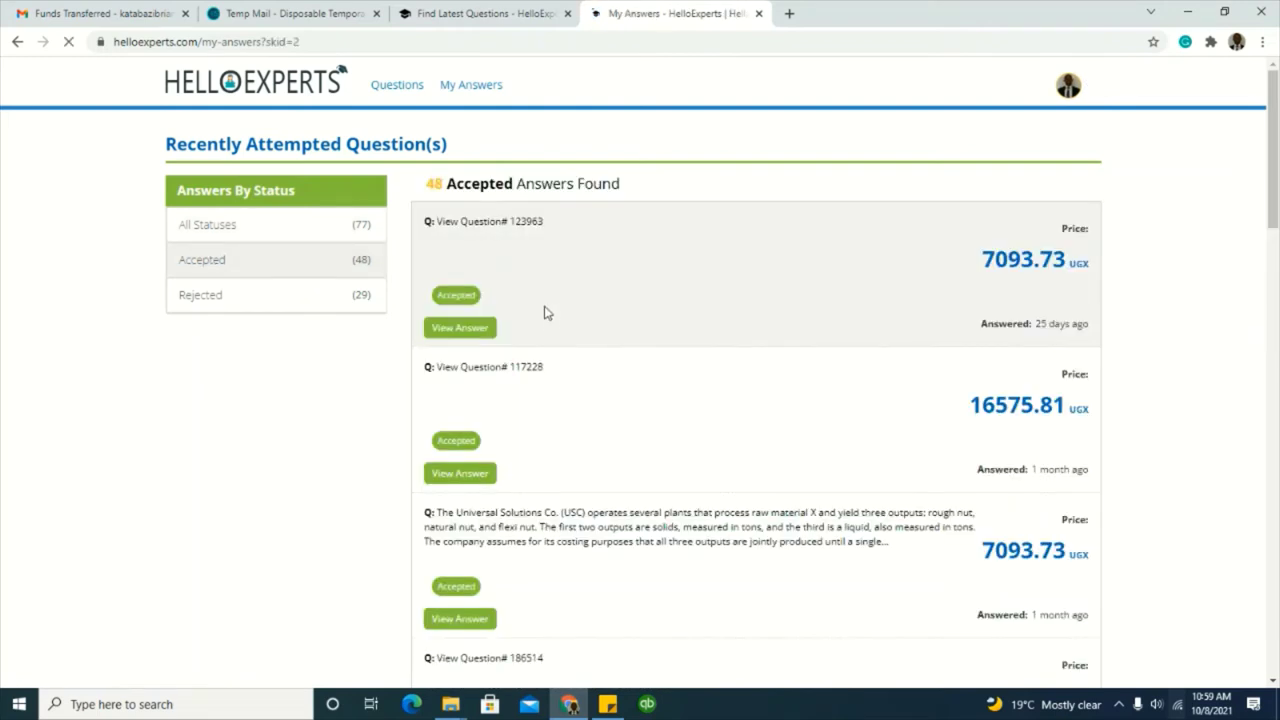
scroll(740, 343, "down", 2)
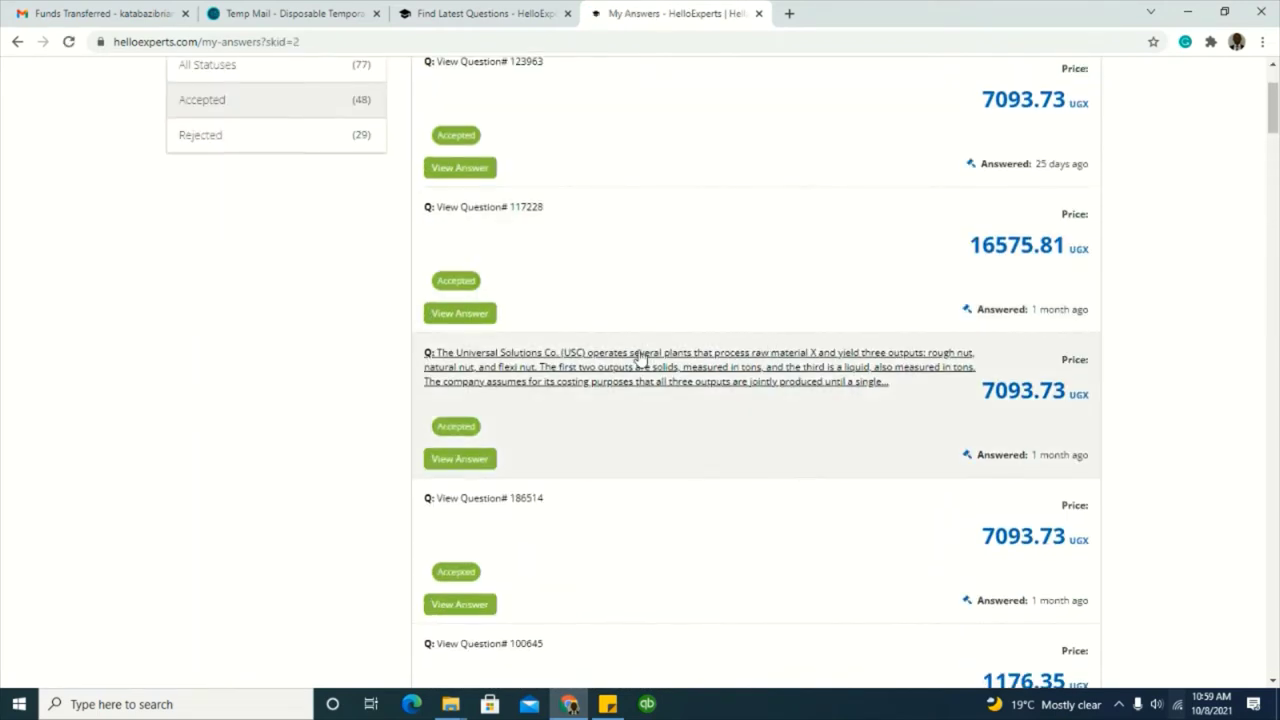
scroll(760, 368, "down", 1)
scroll(700, 368, "down", 4)
scroll(740, 380, "down", 2)
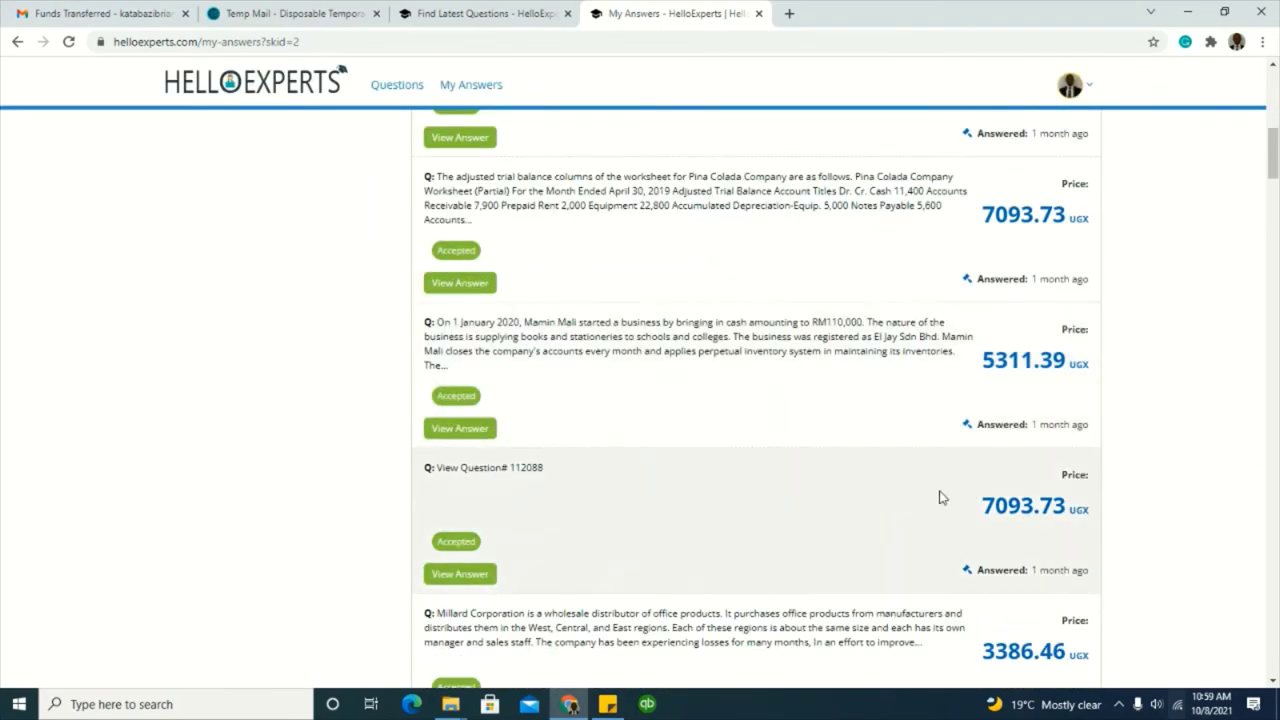
scroll(815, 476, "up", 5)
scroll(815, 460, "up", 3)
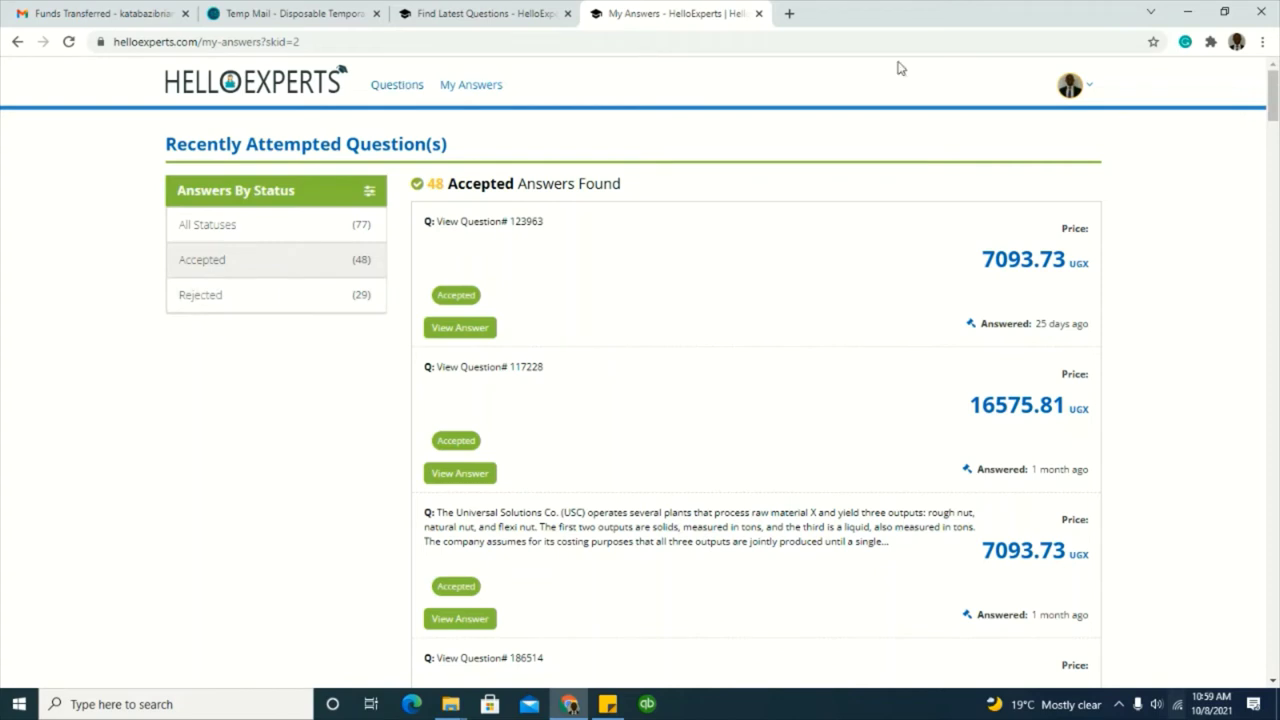
Step: Sign out of the HelloExperts expert account using Sign Out in the profile avatar menu
left_click(1071, 89)
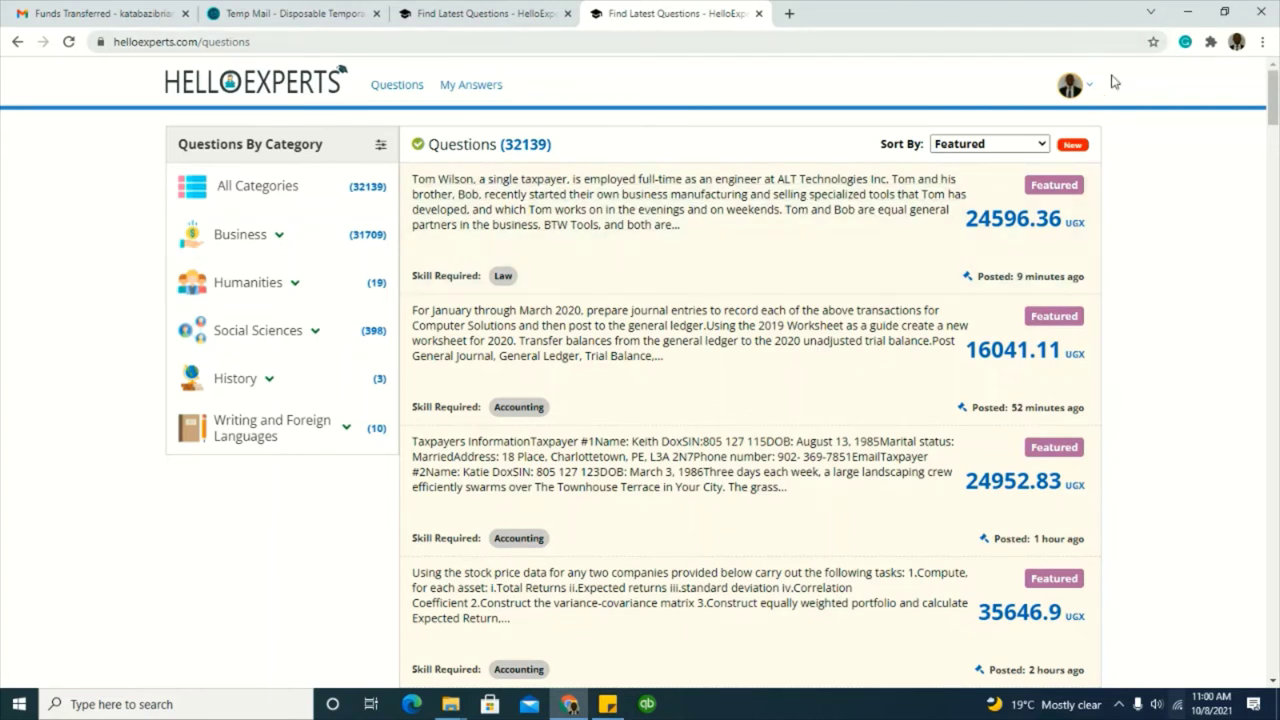
left_click(1078, 95)
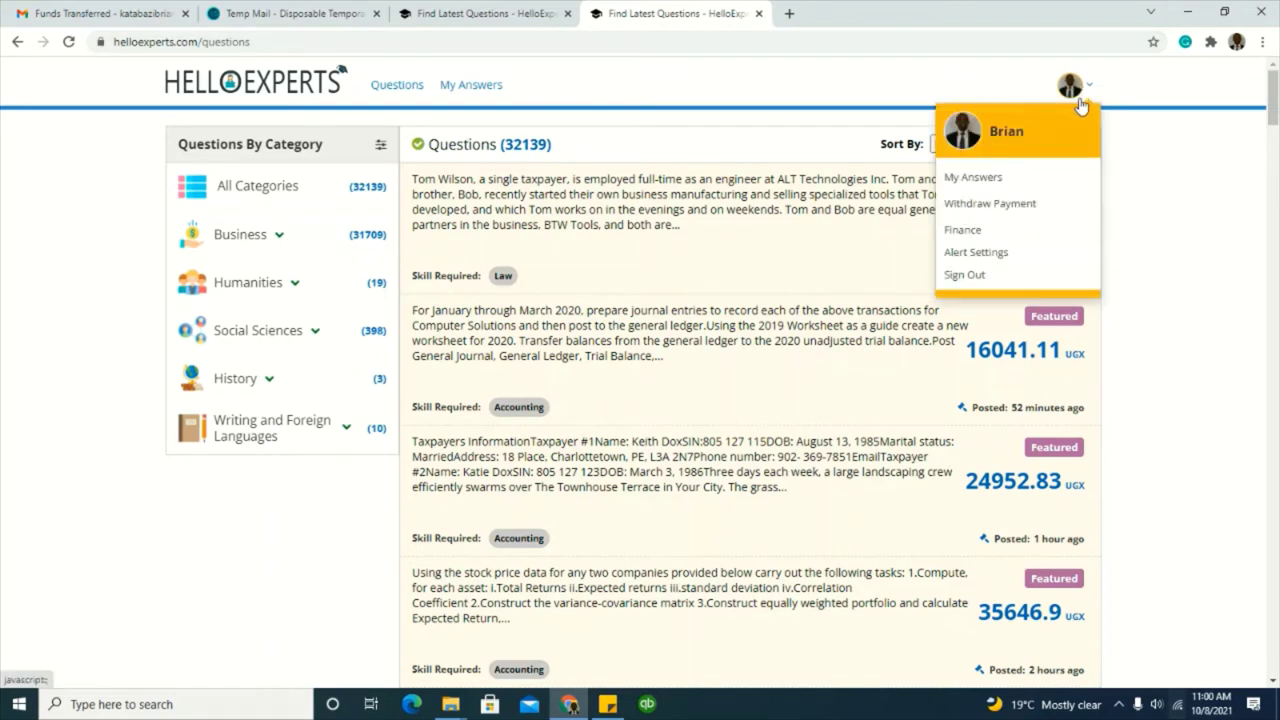
left_click(977, 281)
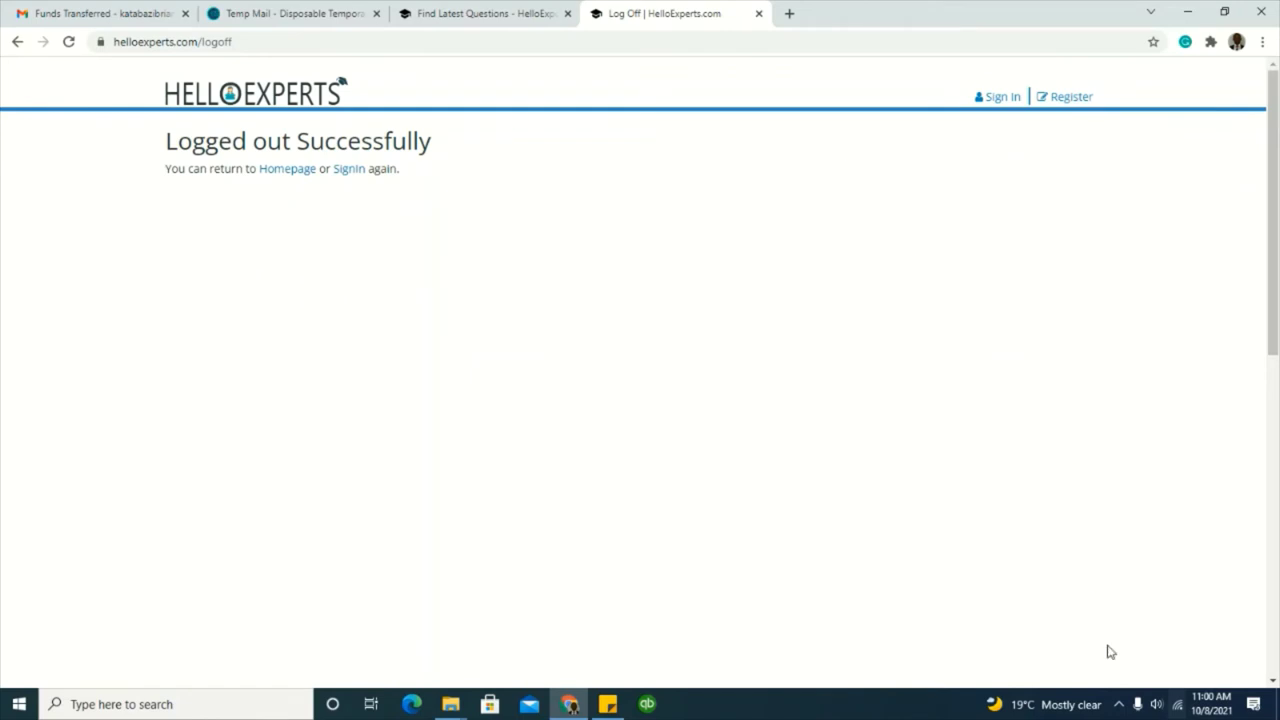
left_click(1119, 704)
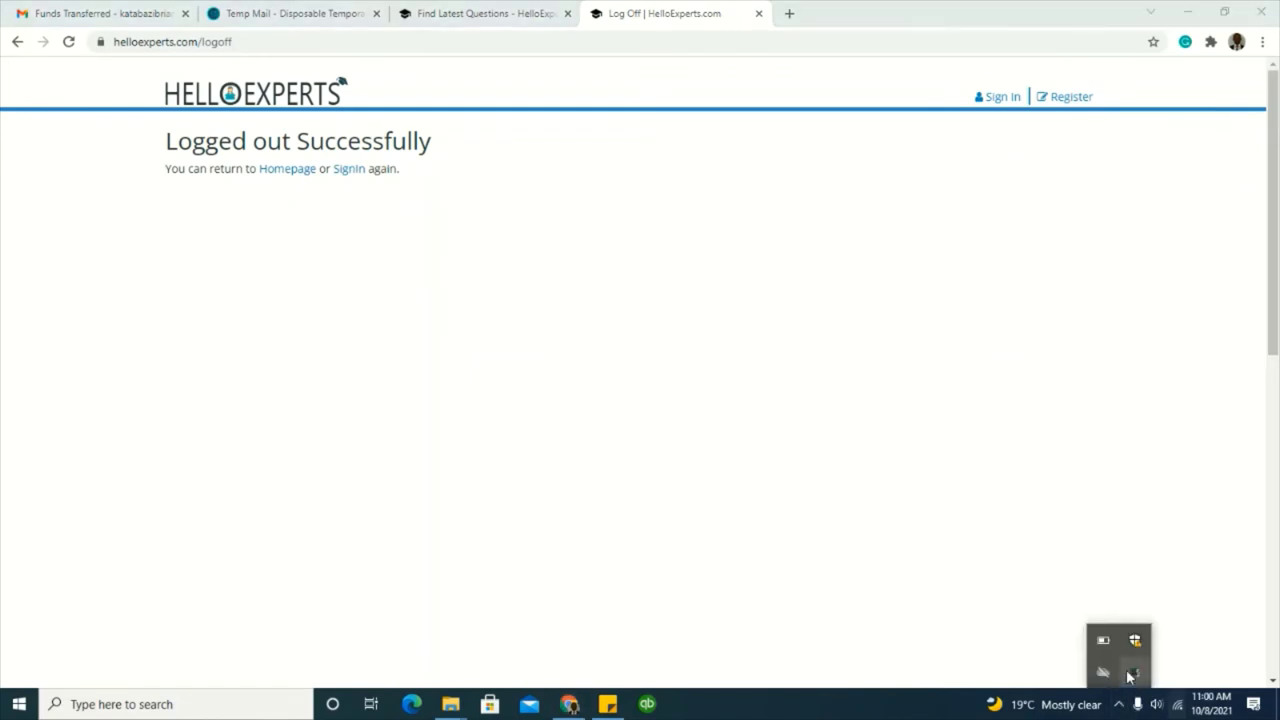
right_click(1131, 673)
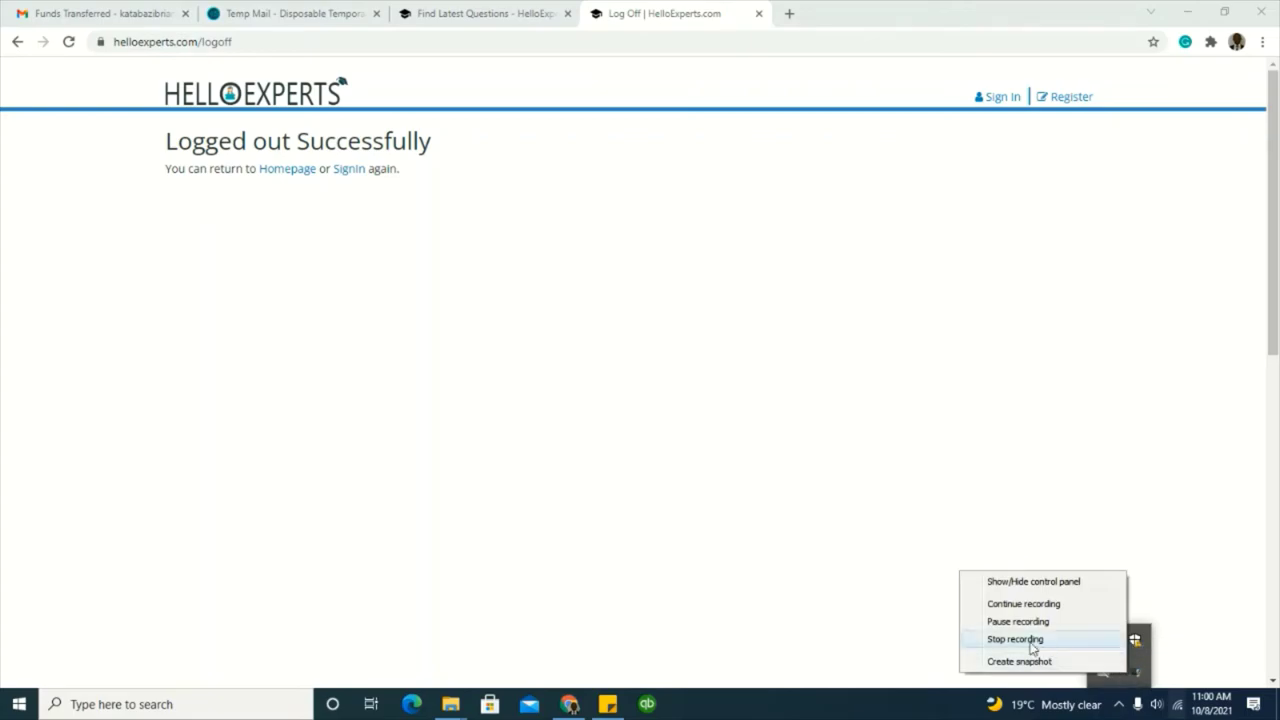
left_click(1032, 645)
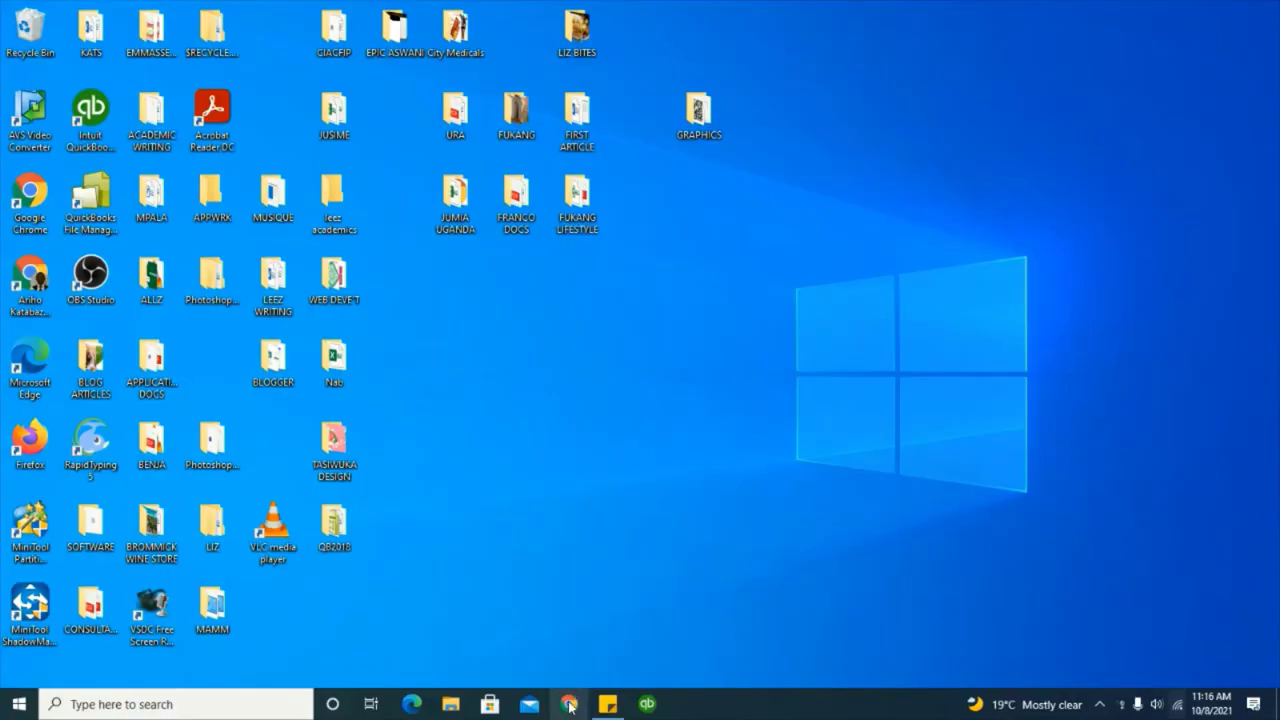
Step: Relaunch Chrome under the Person 1 profile and search Google for 'studypool'
left_click(570, 707)
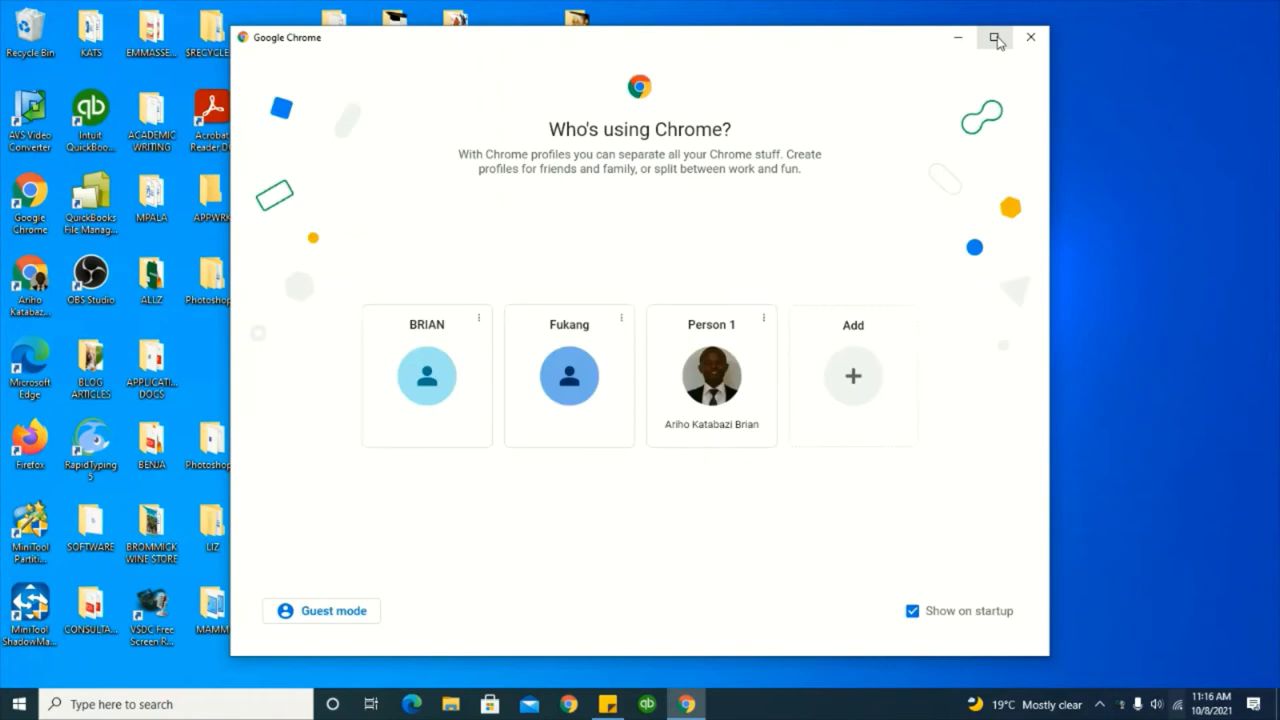
left_click(996, 40)
left_click(672, 366)
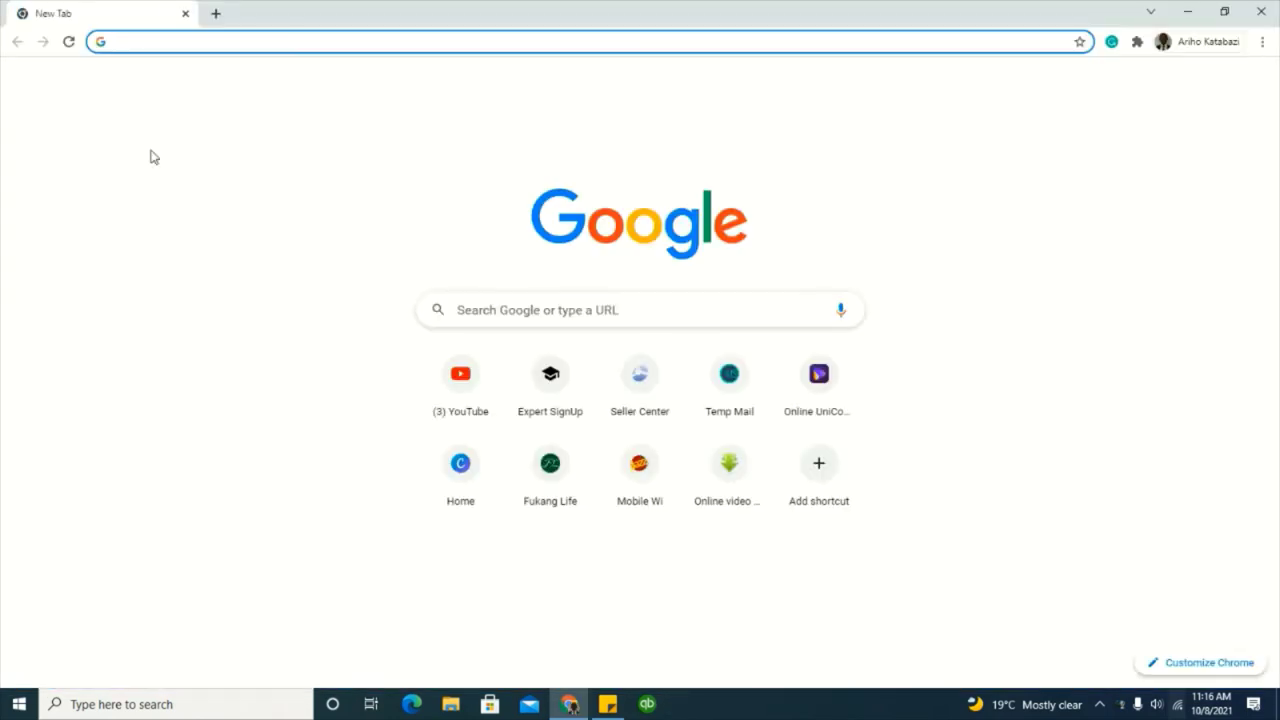
type("st")
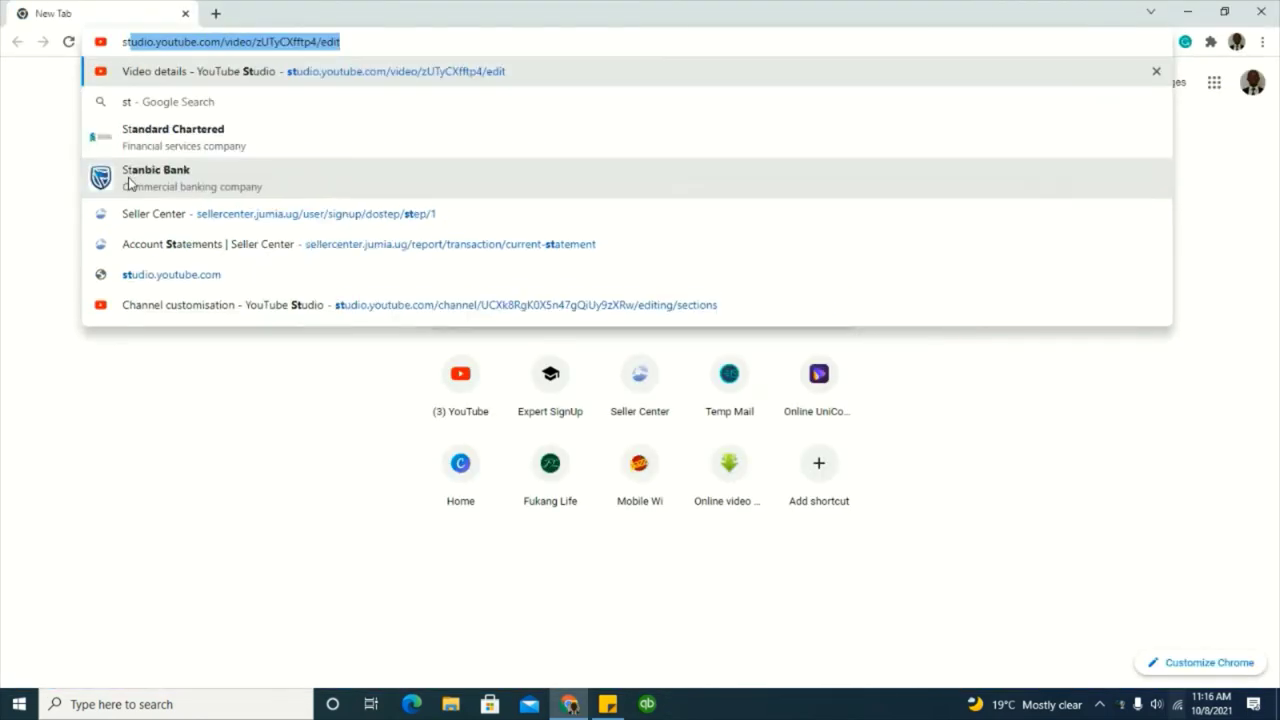
type("udy")
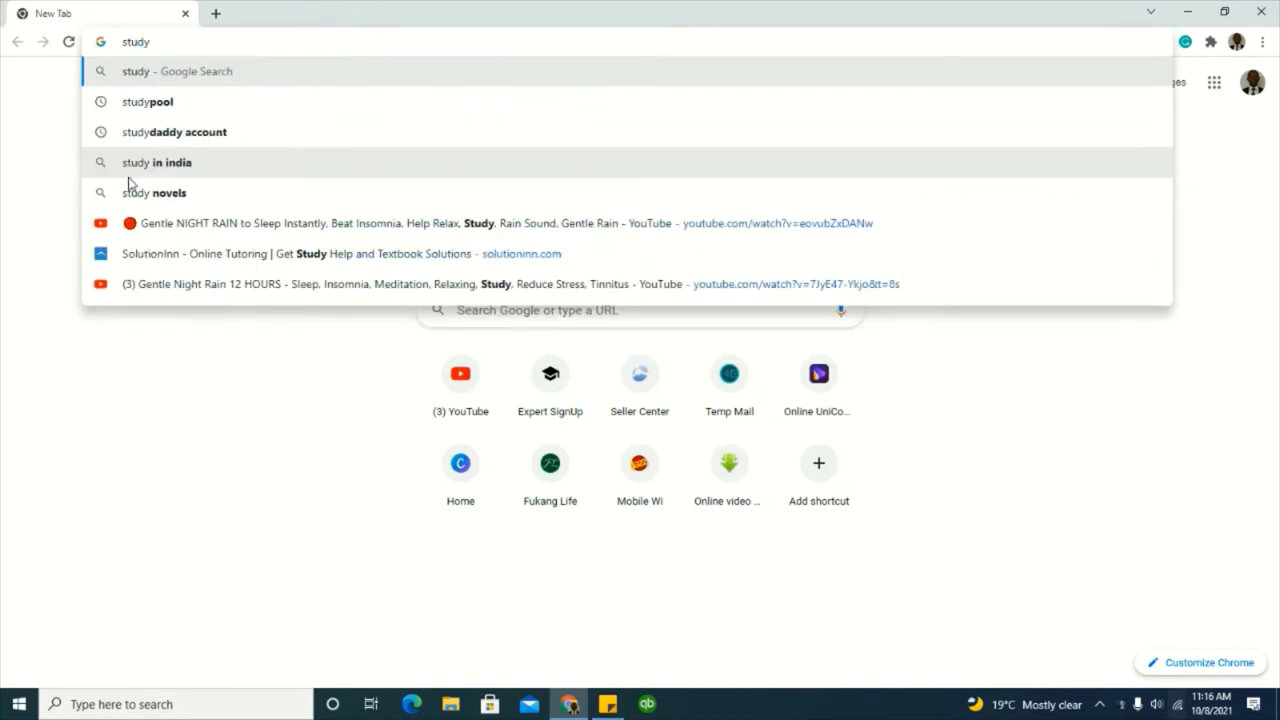
left_click(152, 102)
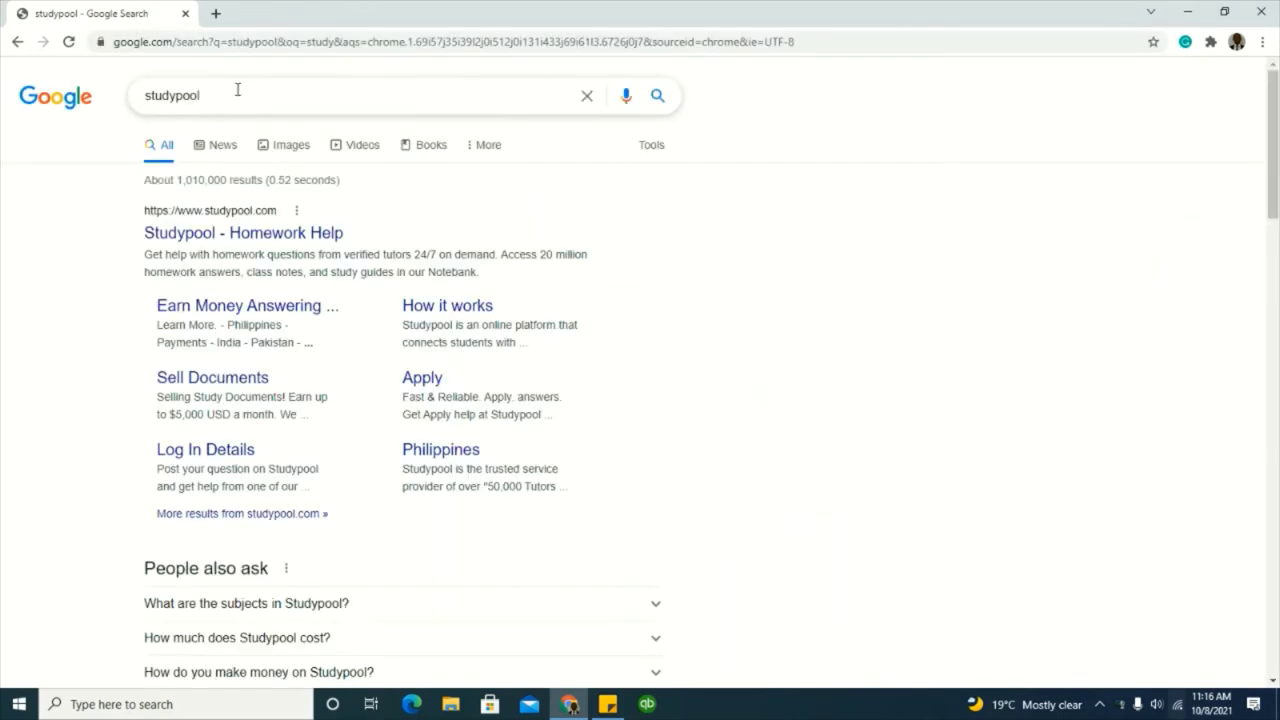
Step: Open the Studypool homepage from the results and scroll back up to the 24/7 Study Help banner
left_click(268, 238)
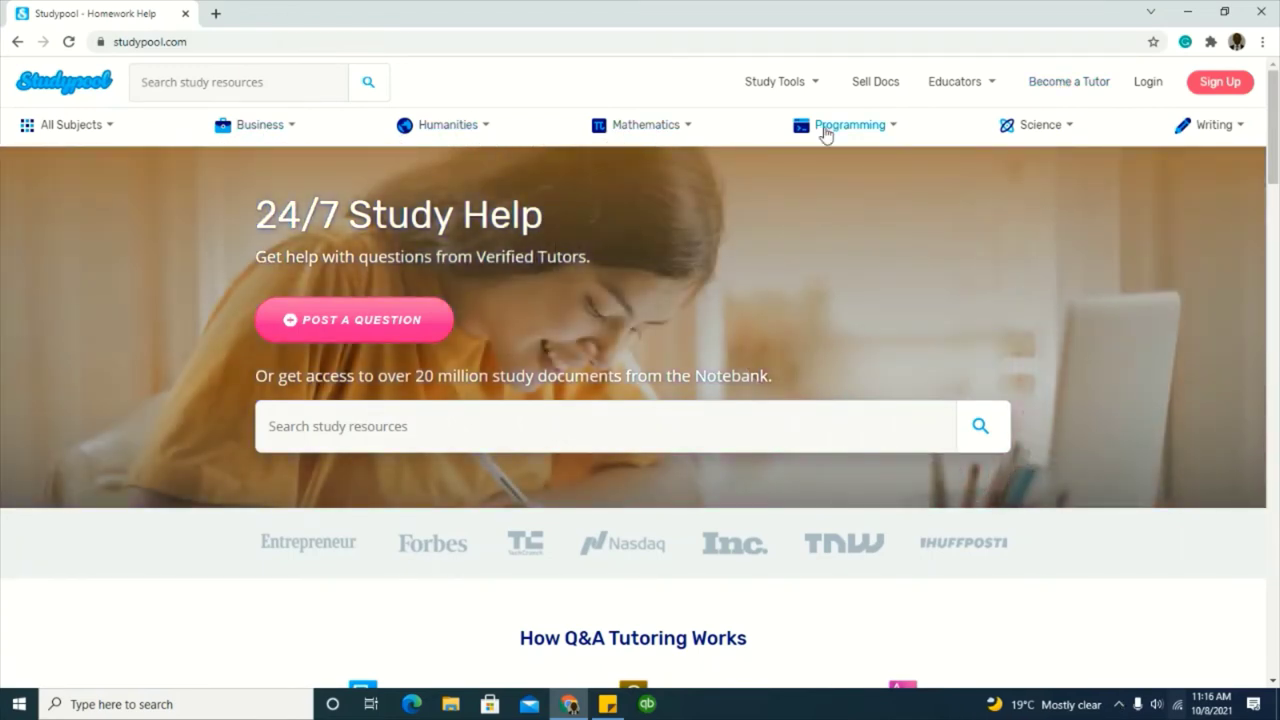
scroll(939, 347, "down", 5)
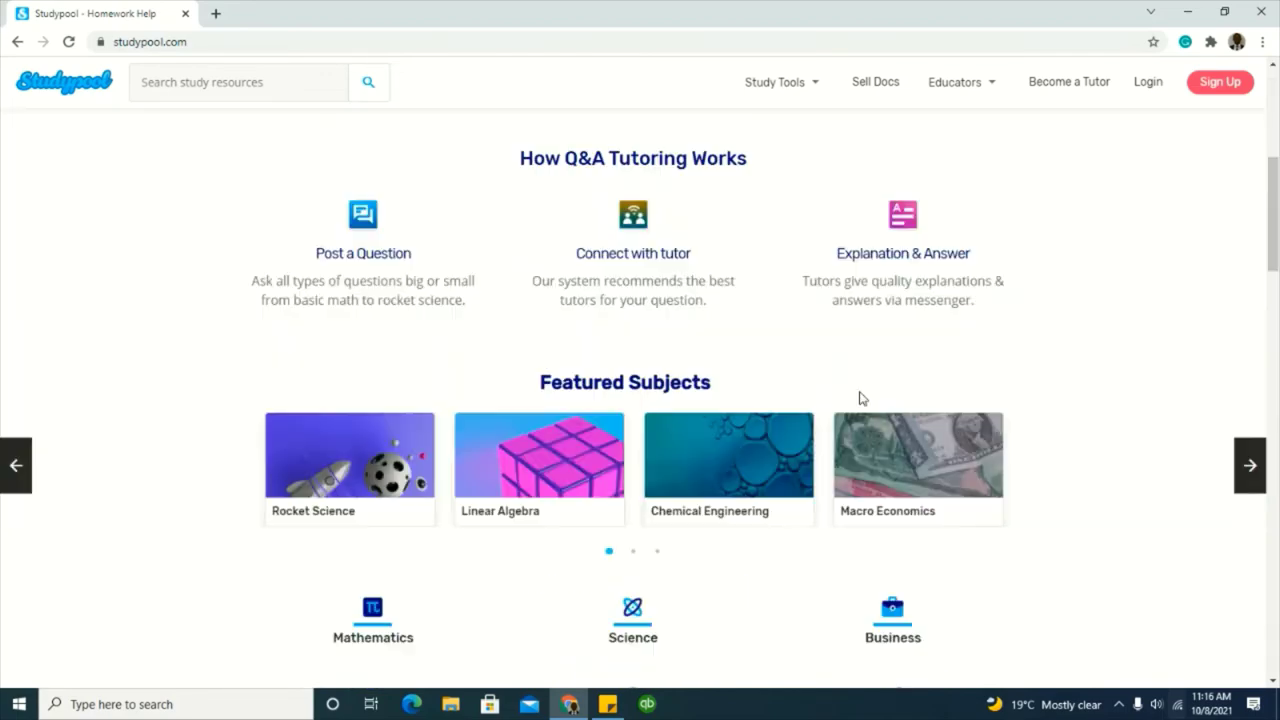
scroll(829, 386, "down", 6)
scroll(828, 385, "down", 5)
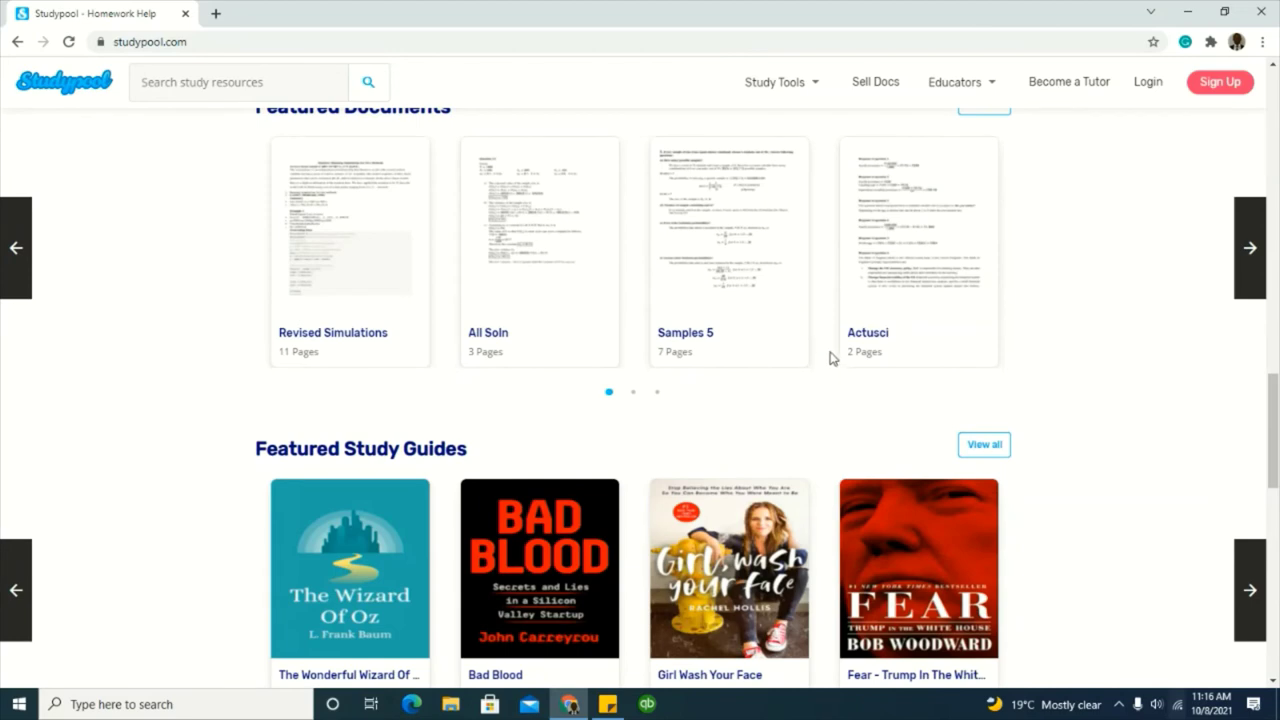
scroll(263, 266, "up", 1)
scroll(694, 374, "down", 2)
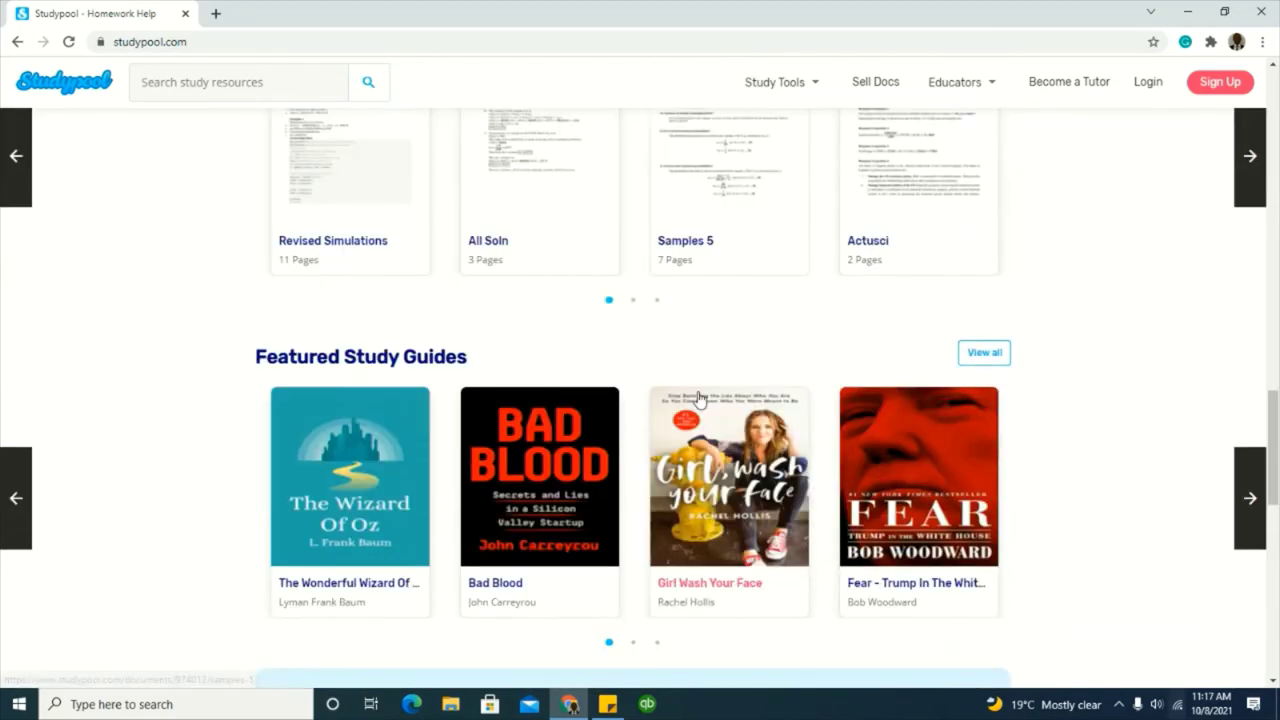
scroll(698, 398, "down", 10)
scroll(703, 413, "down", 2)
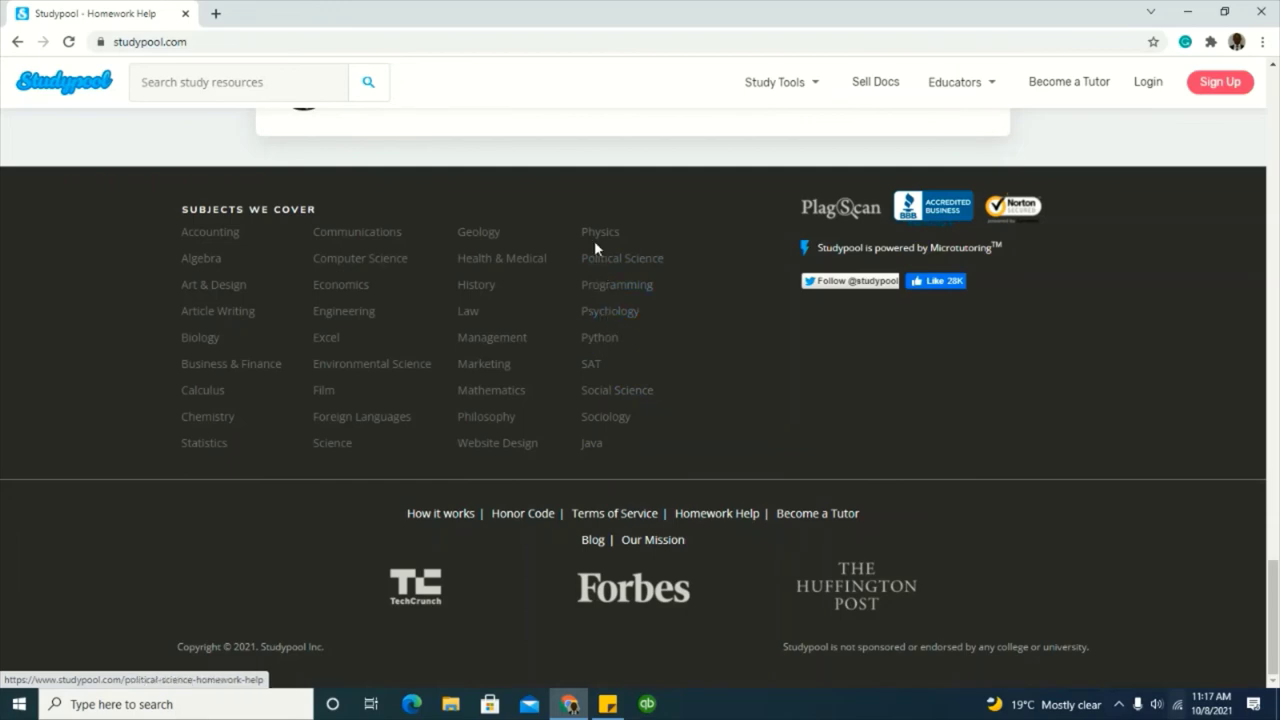
scroll(640, 344, "up", 10)
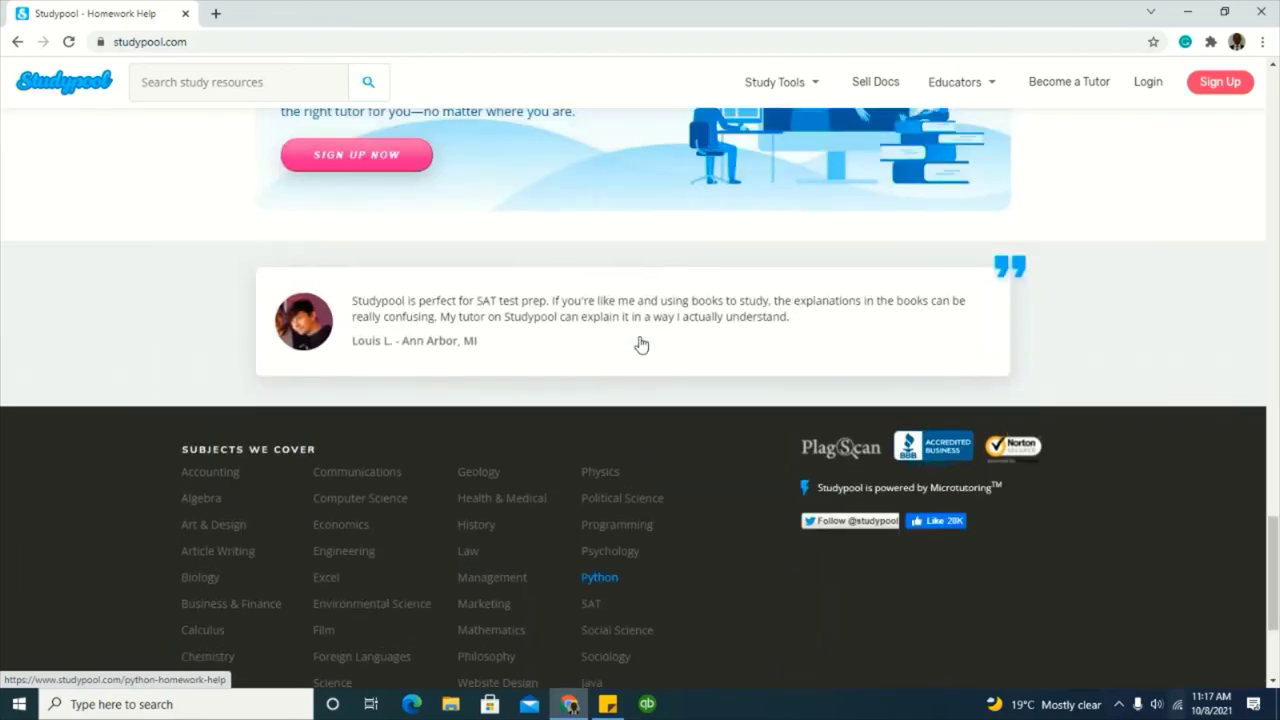
scroll(639, 342, "up", 10)
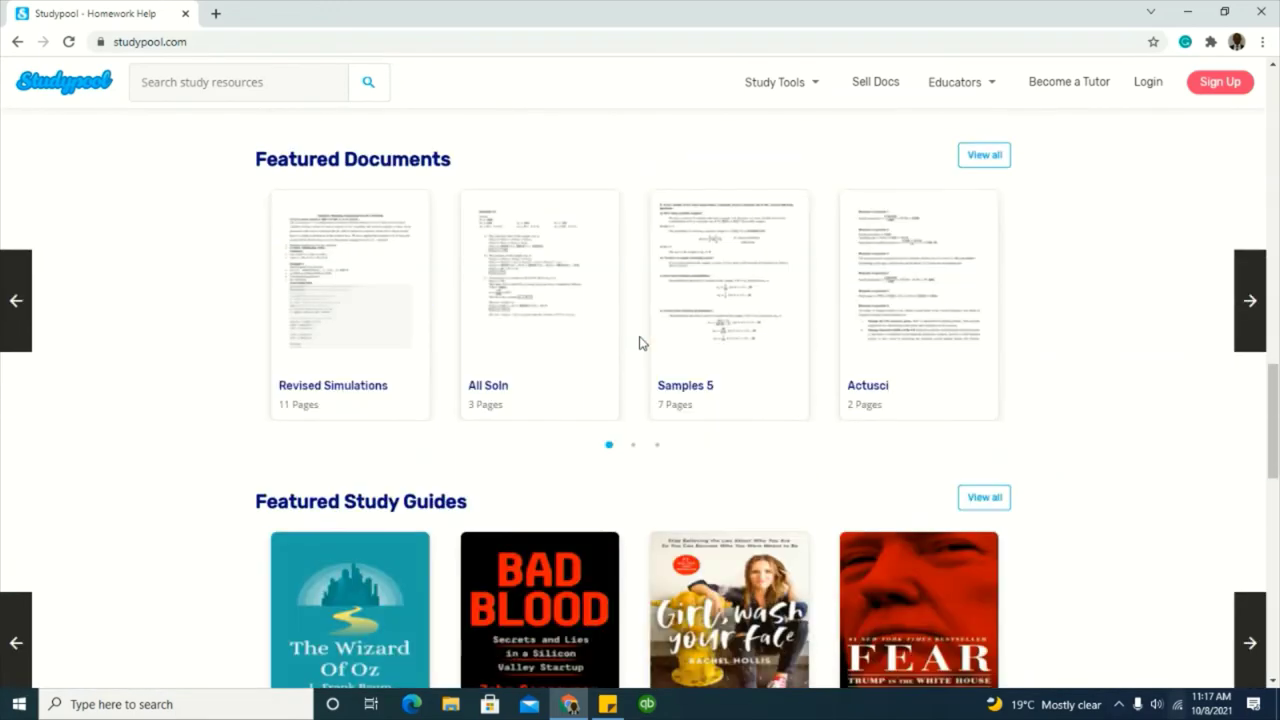
scroll(640, 343, "up", 10)
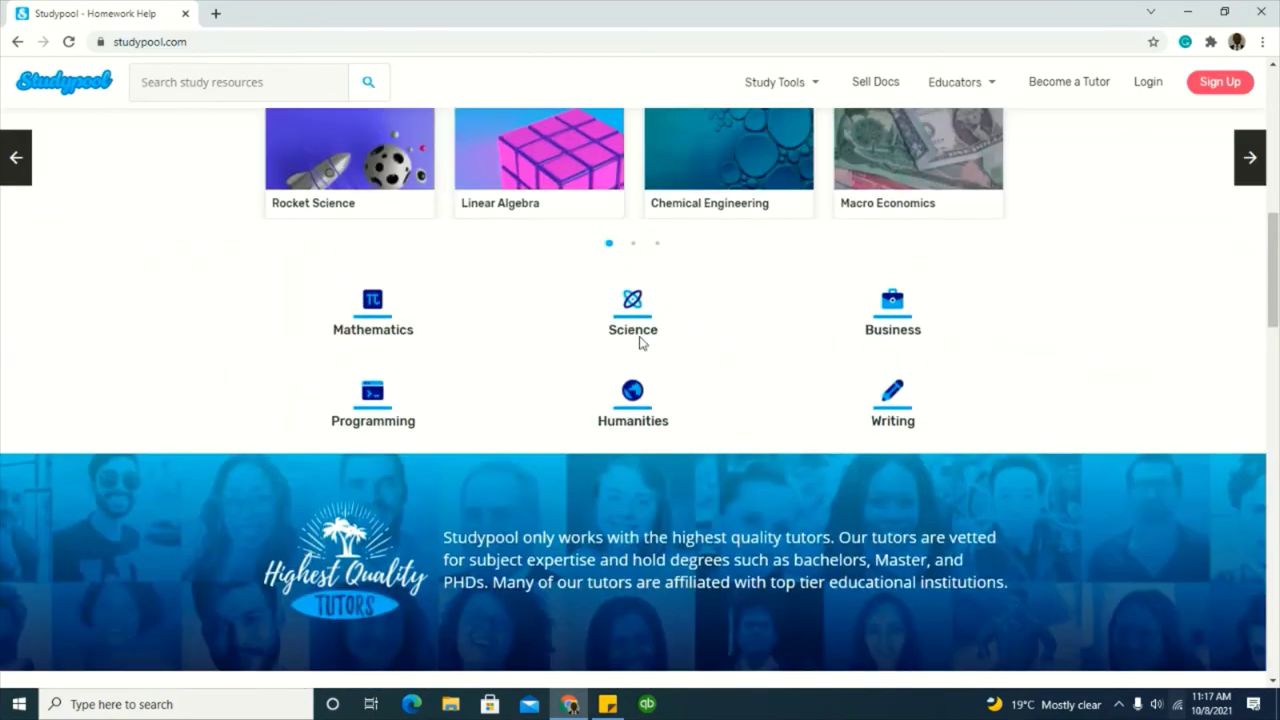
scroll(640, 343, "up", 3)
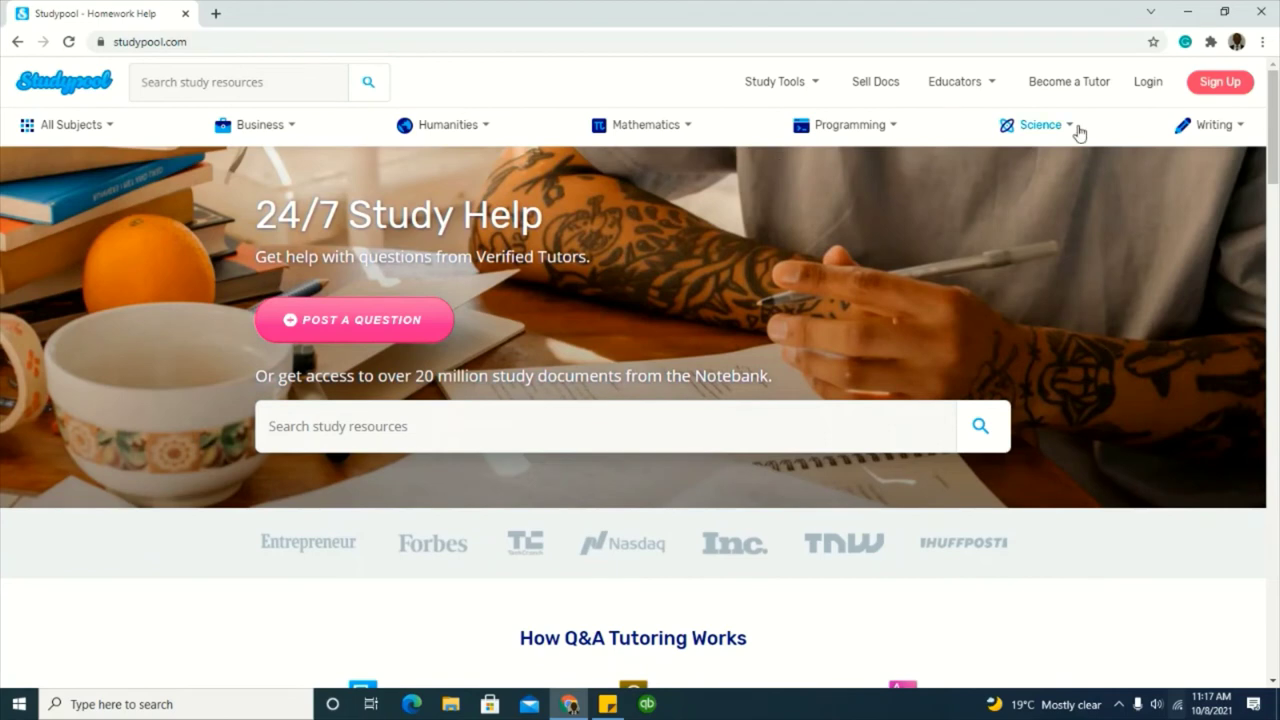
Step: Go to Studypool's Become a Tutor page and bring up the Apply Now sign-up form
left_click(1049, 88)
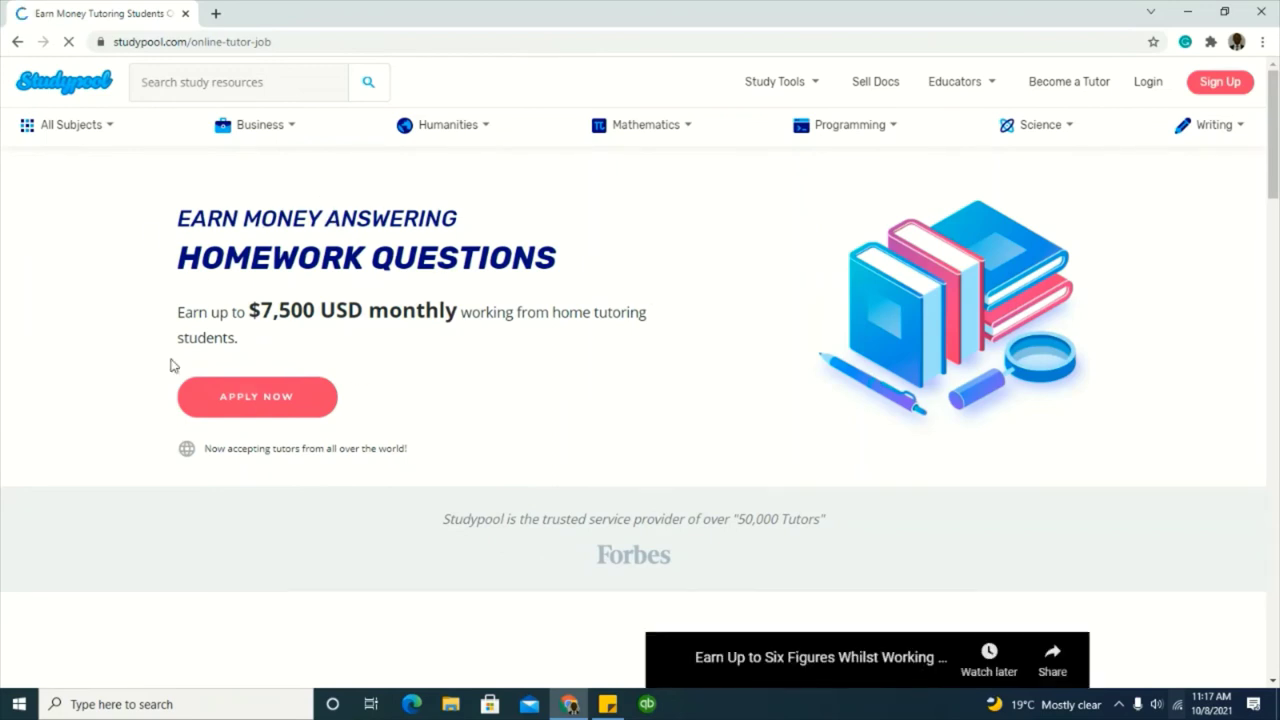
scroll(376, 425, "down", 2)
scroll(366, 415, "up", 2)
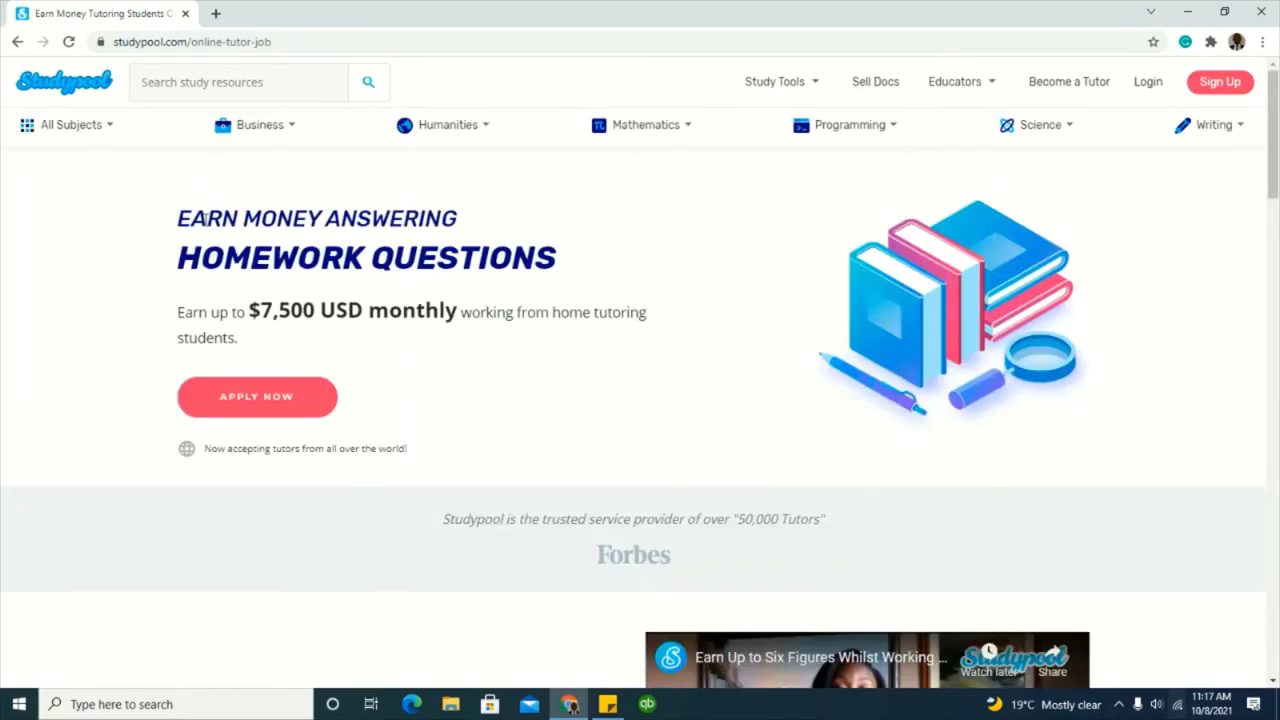
left_click(278, 404)
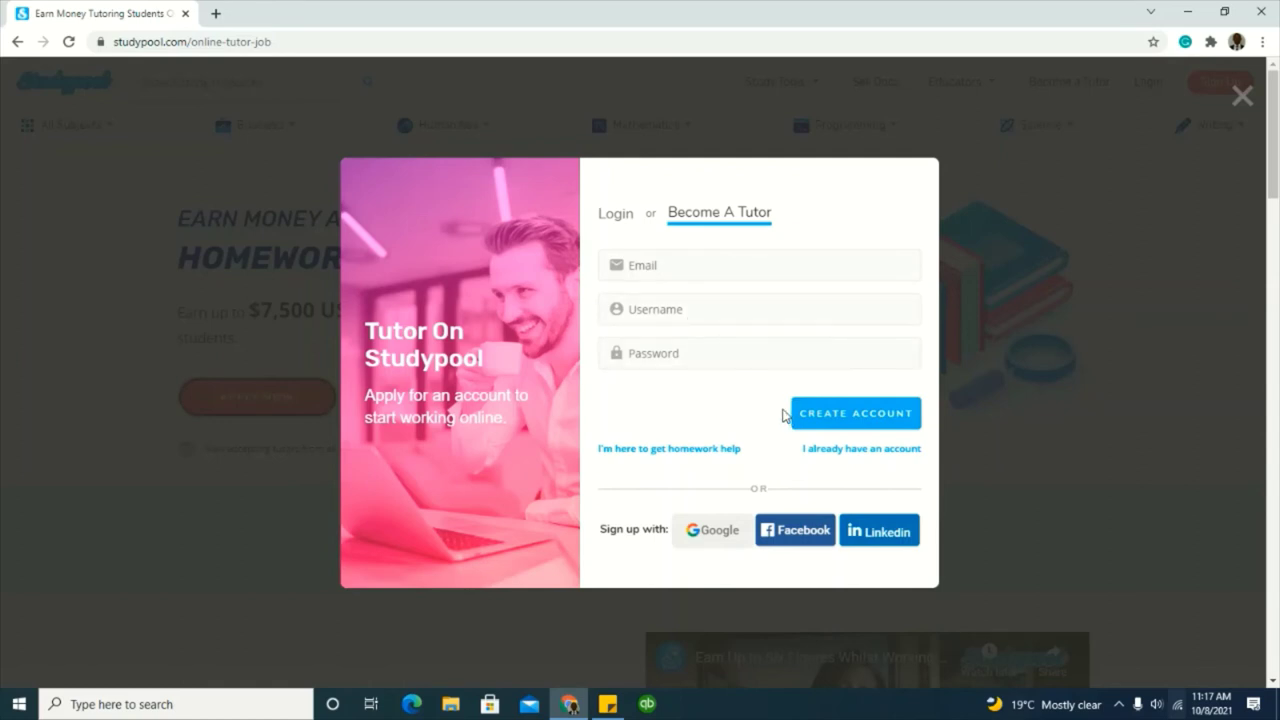
Step: Load temp-mail.org in a new tab beside the Studypool sign-up form
left_click(215, 14)
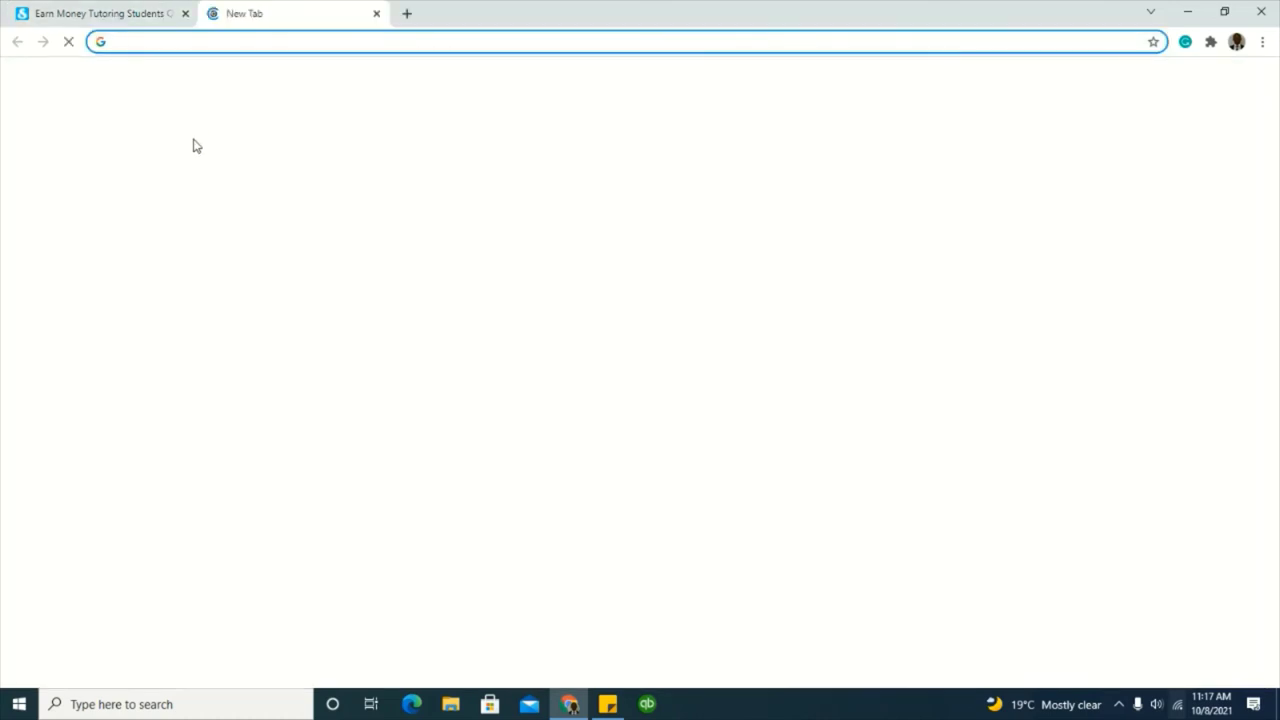
type("te")
key("Return")
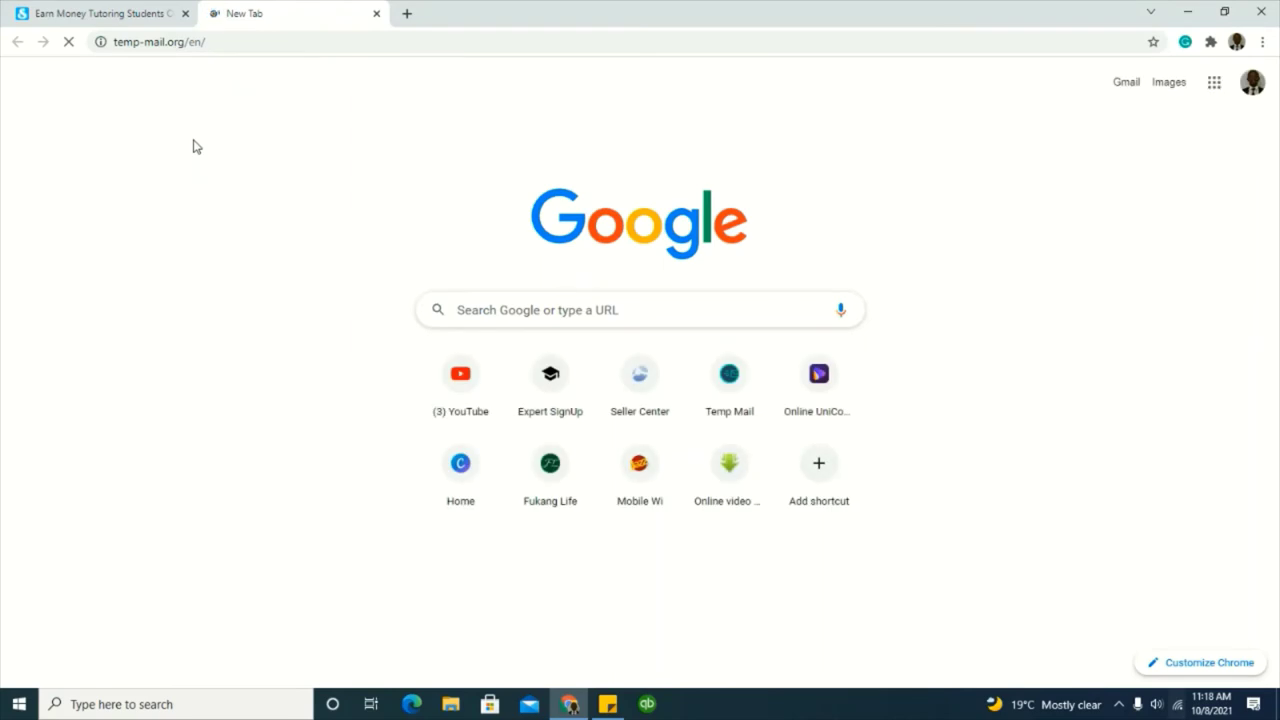
left_click(124, 18)
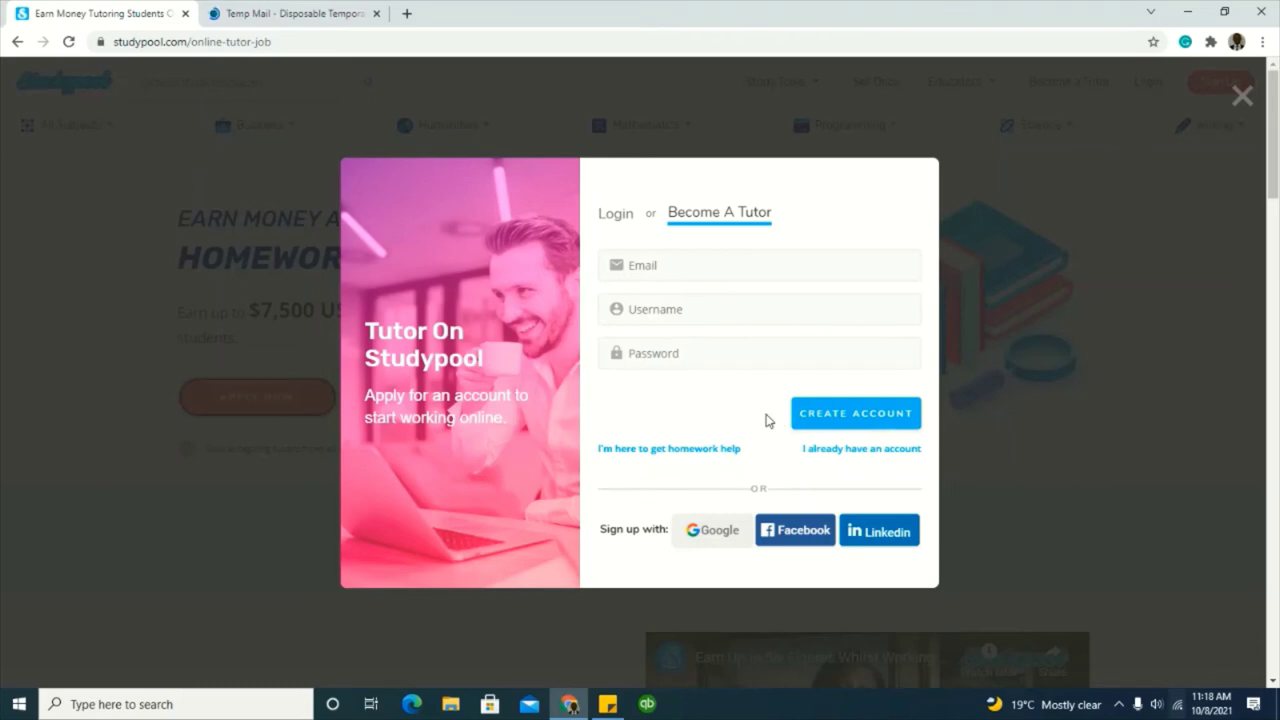
left_click(323, 16)
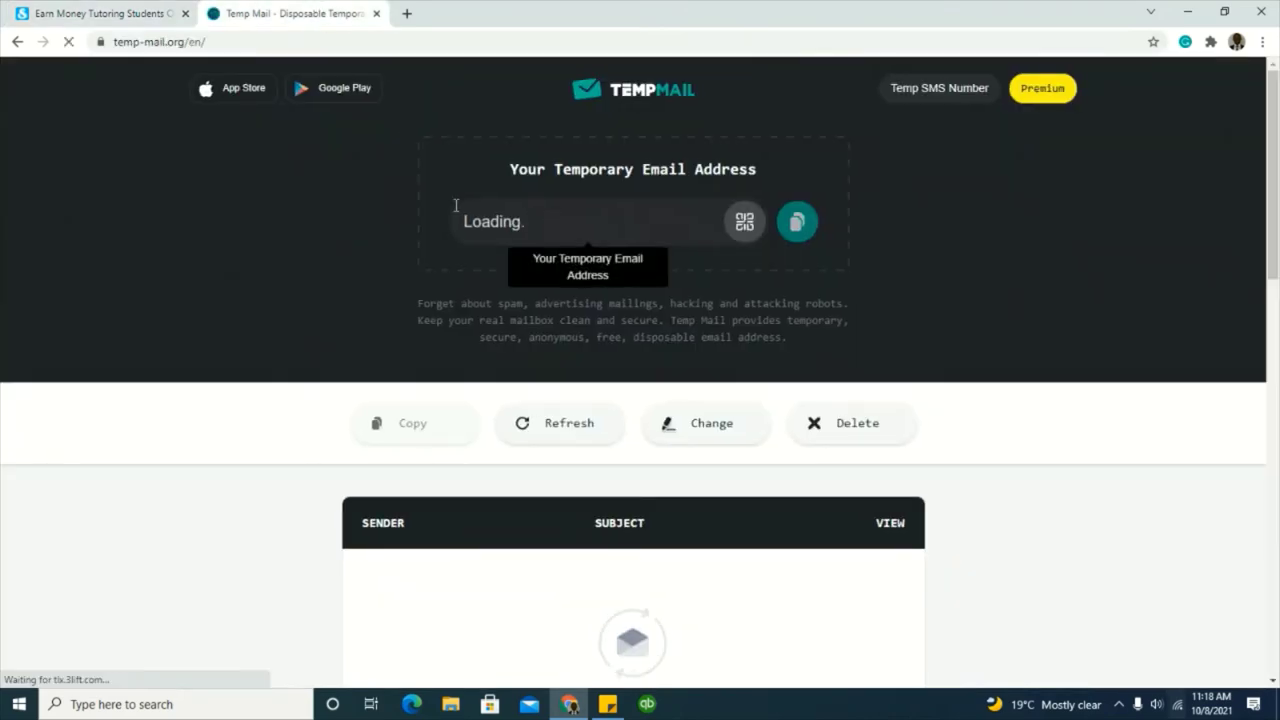
left_click(109, 18)
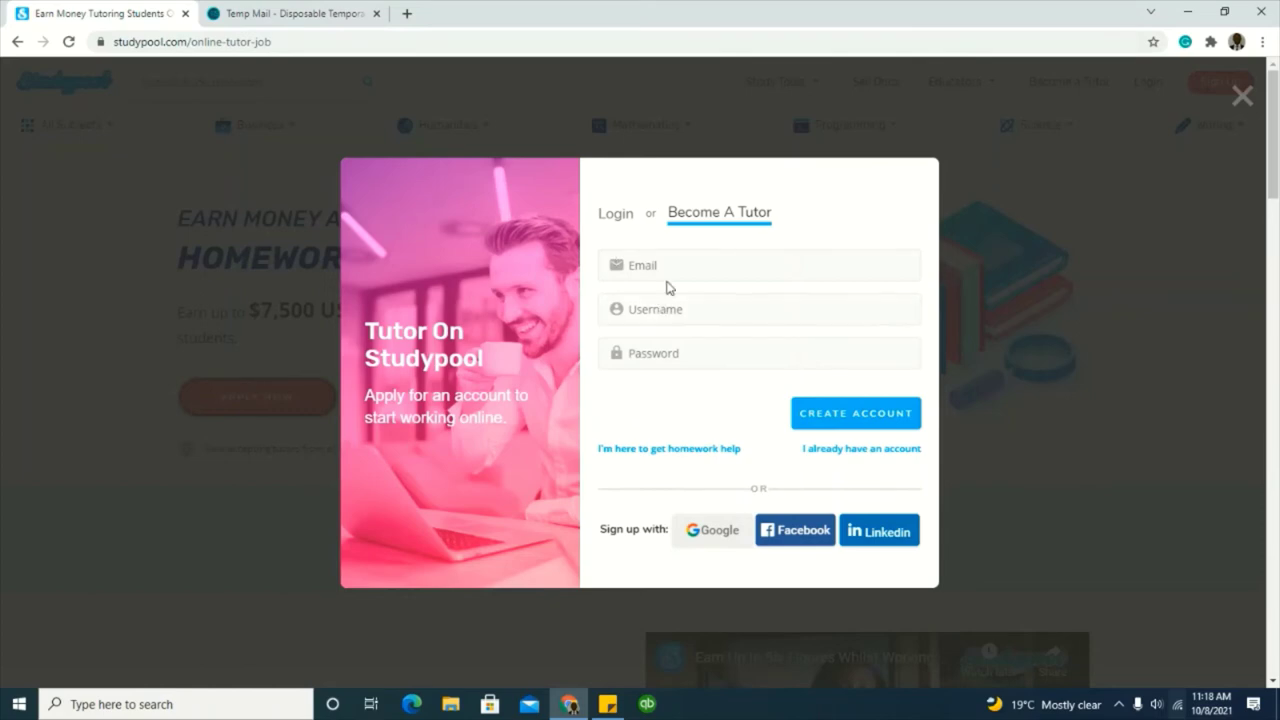
Step: Start the username with 'R' and paste the copied Temp Mail address into Email
left_click(672, 313)
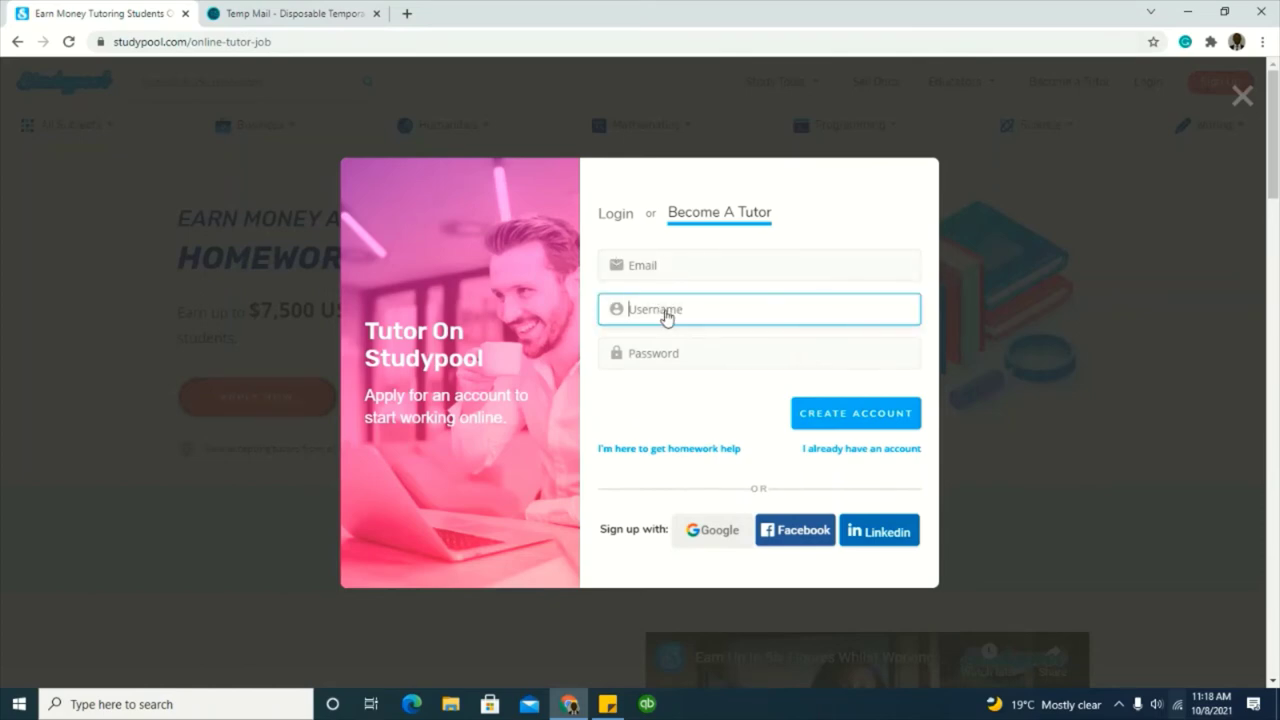
type("Roger256")
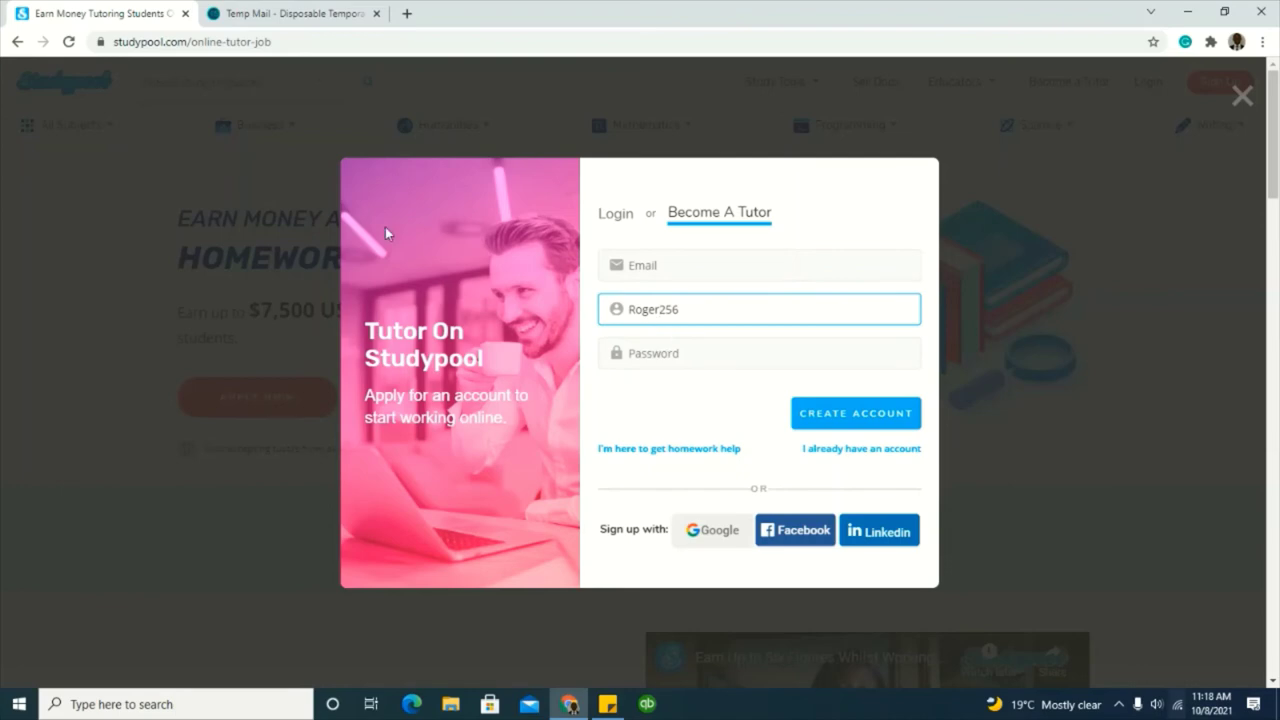
left_click(312, 14)
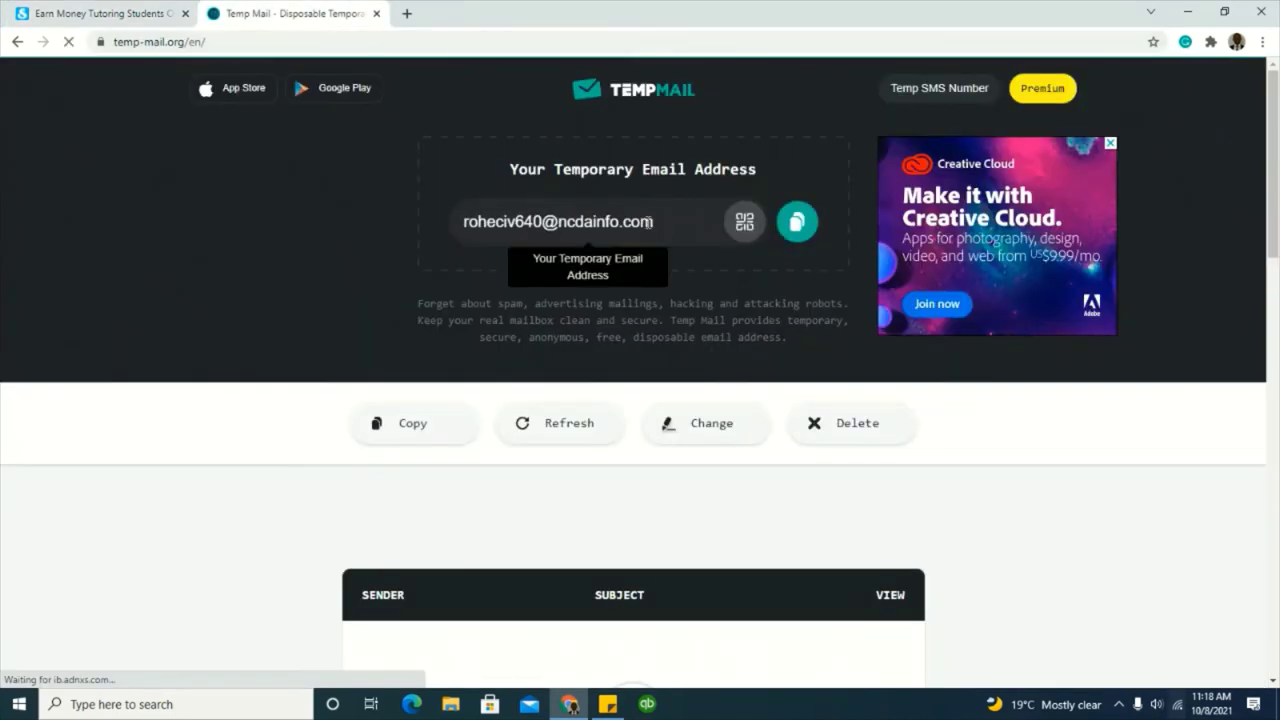
left_click_drag(672, 225, 456, 232)
key("ctrl+c")
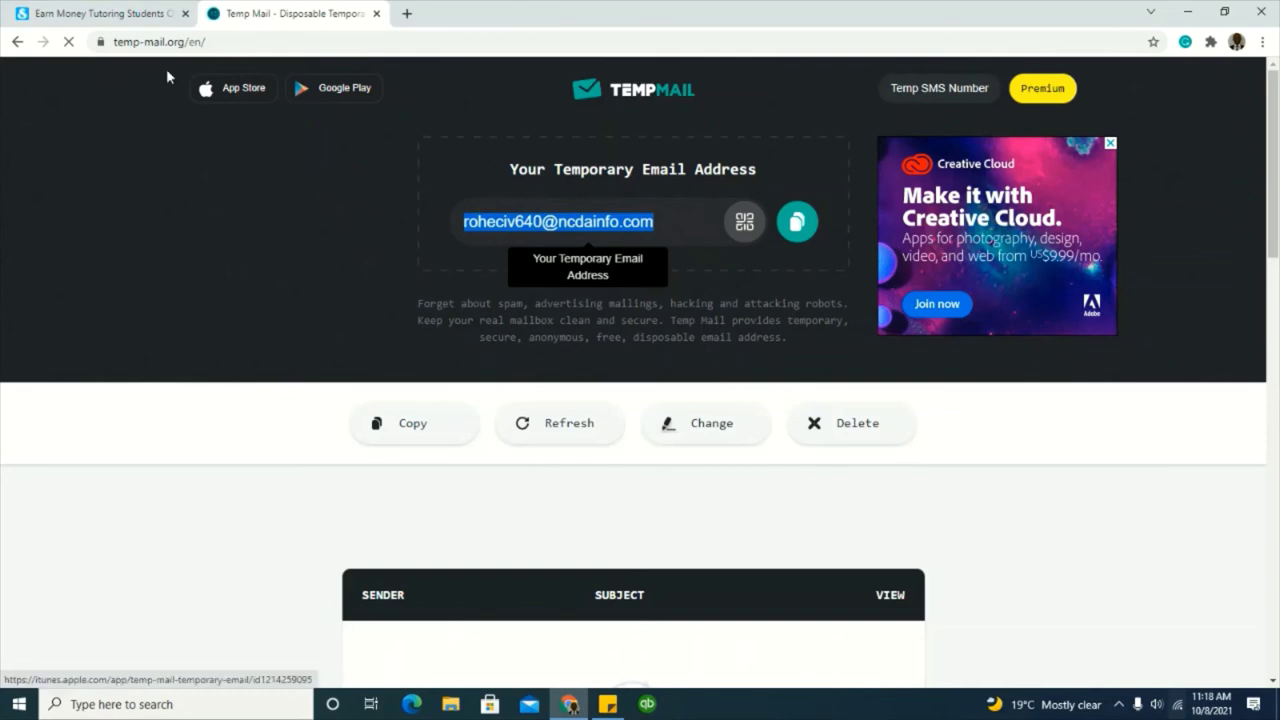
left_click(134, 15)
left_click(699, 277)
key("ctrl+v")
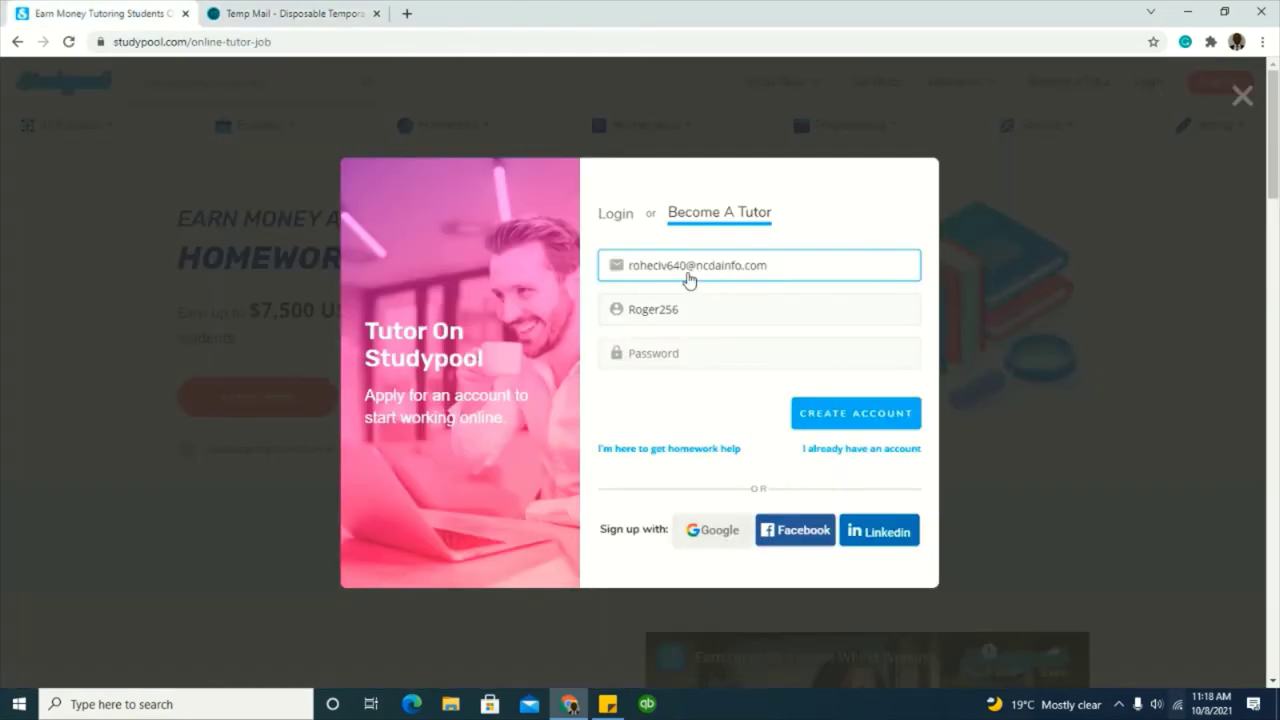
Step: Enter the account password, dismiss Chrome's password suggestions, and submit with CREATE ACCOUNT
left_click(253, 12)
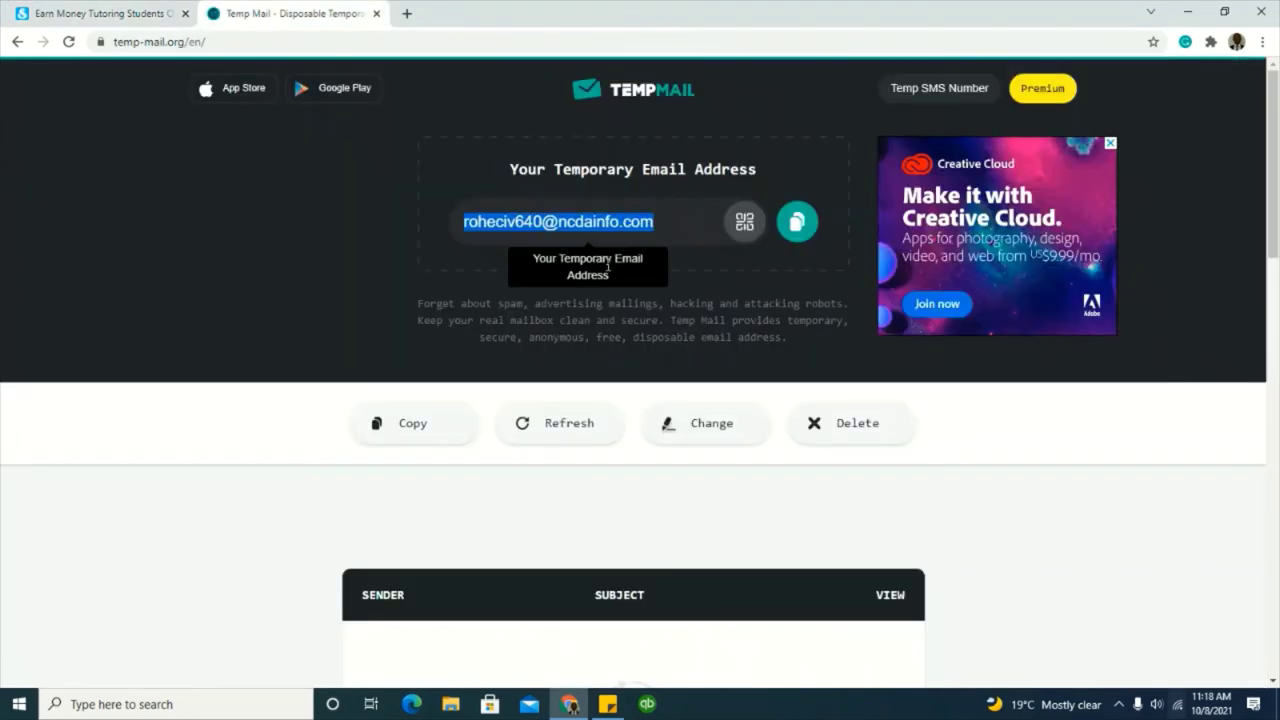
left_click(100, 13)
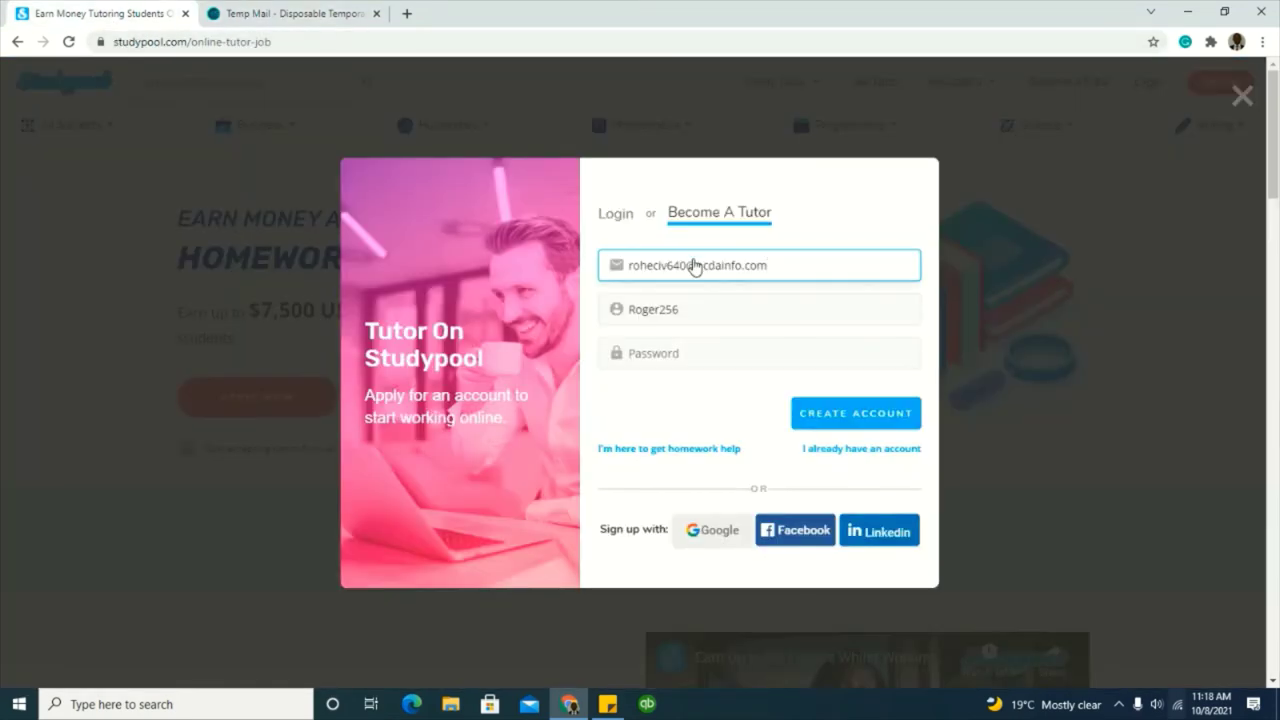
left_click_drag(686, 271, 607, 272)
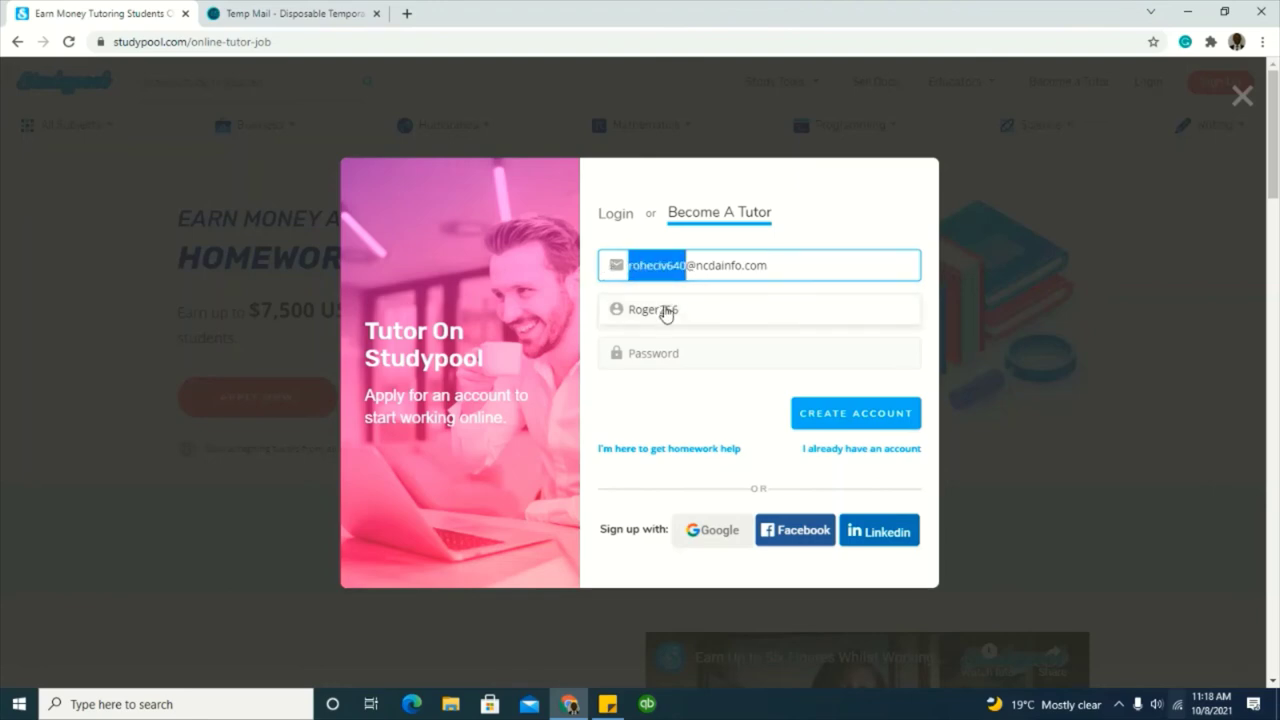
left_click(683, 356)
key("ctrl+v")
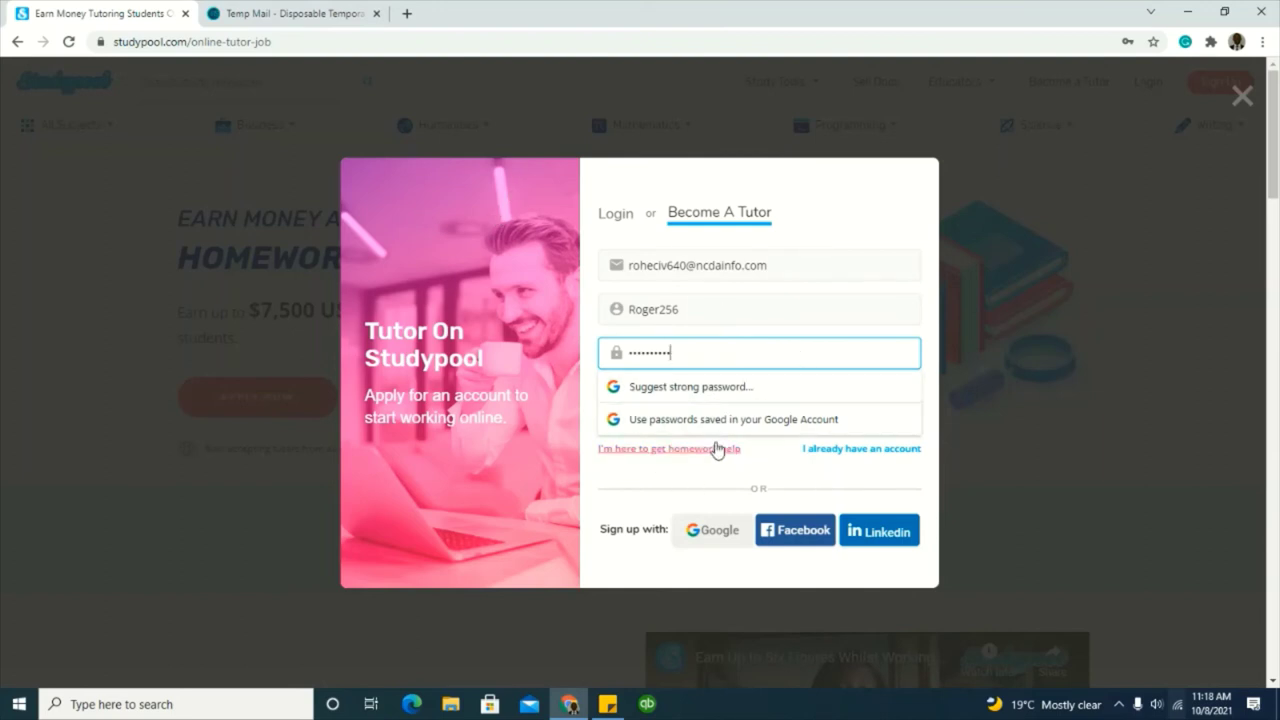
left_click(734, 394)
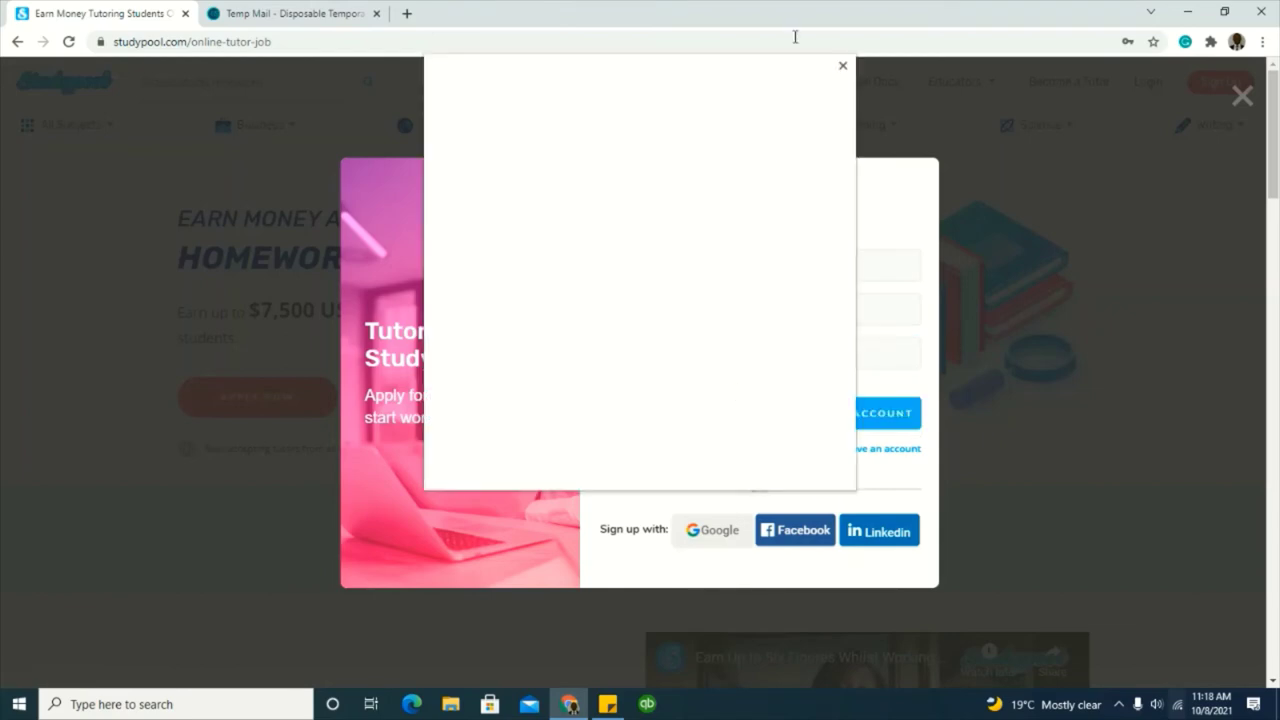
left_click(842, 67)
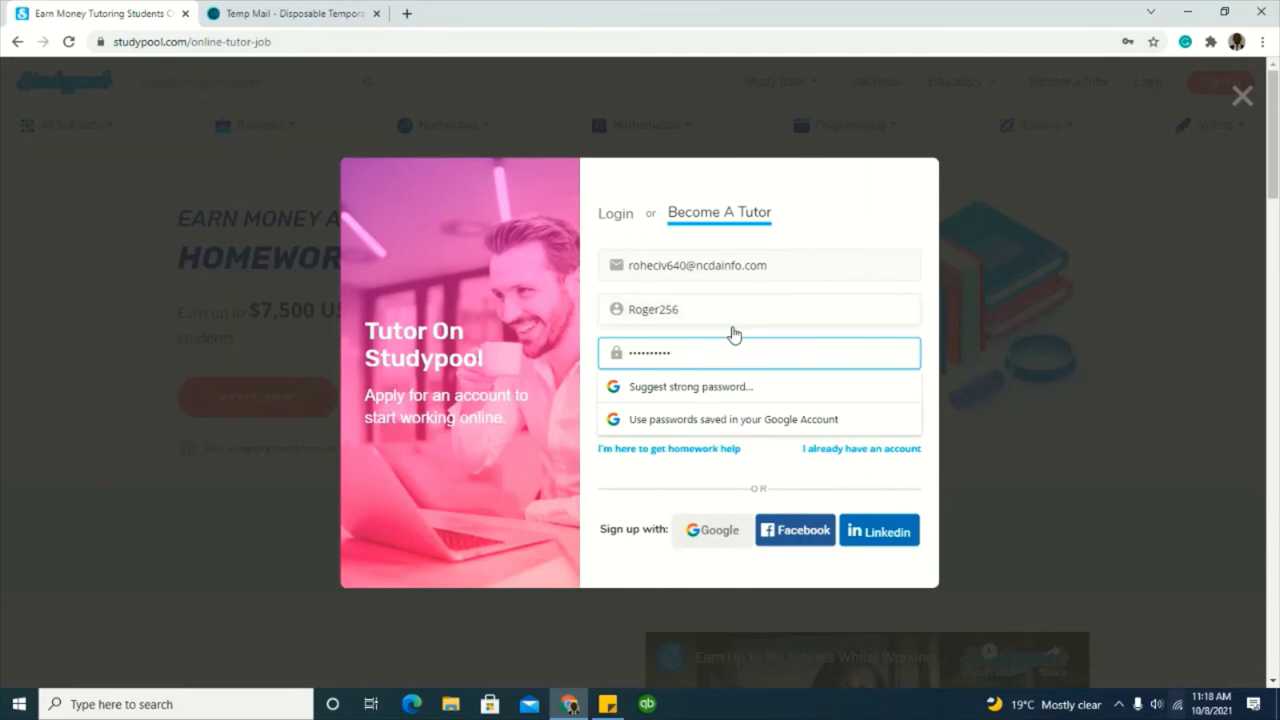
left_click(970, 357)
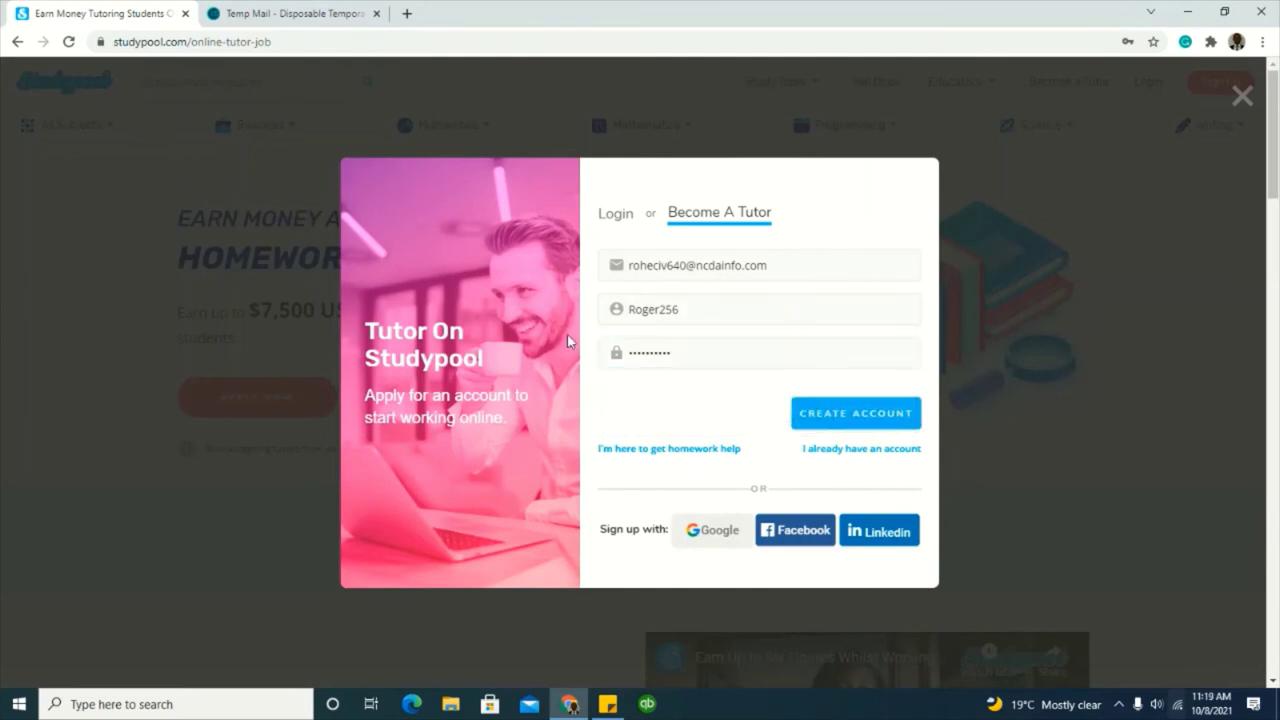
left_click(829, 420)
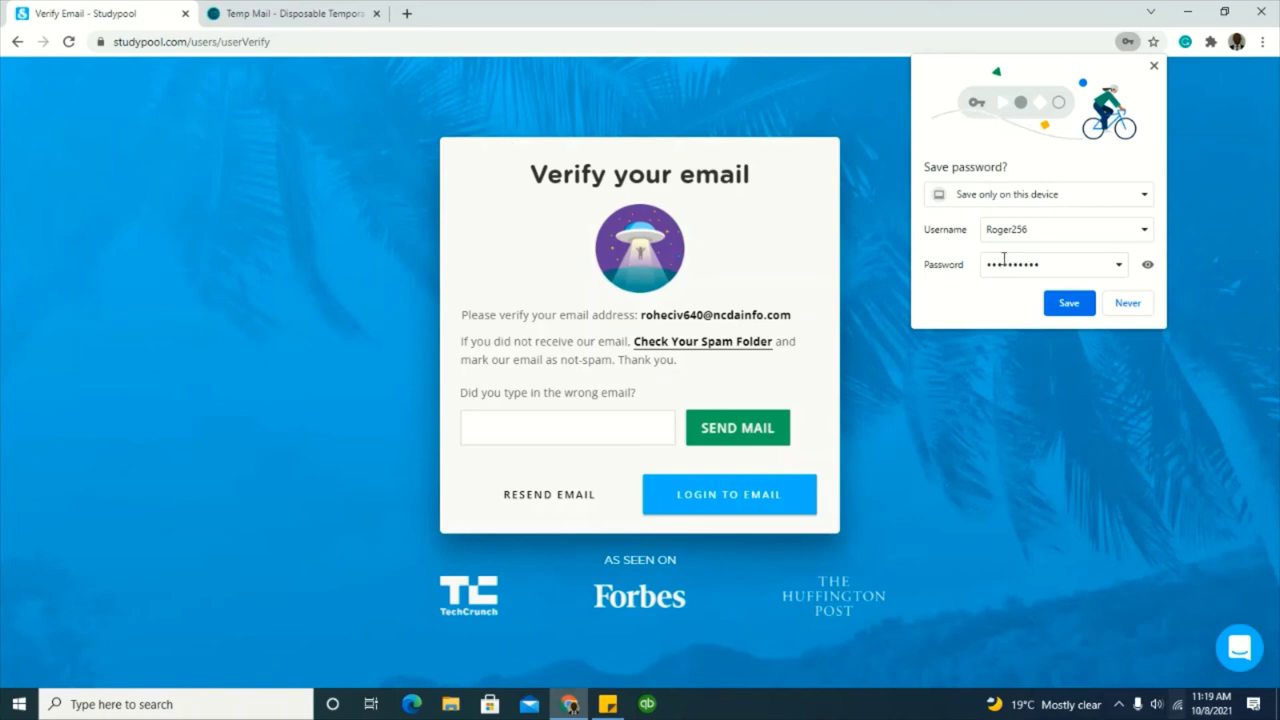
Step: Save the new password, open Studypool's verification email in Temp Mail and verify the address
left_click(1069, 304)
left_click(334, 14)
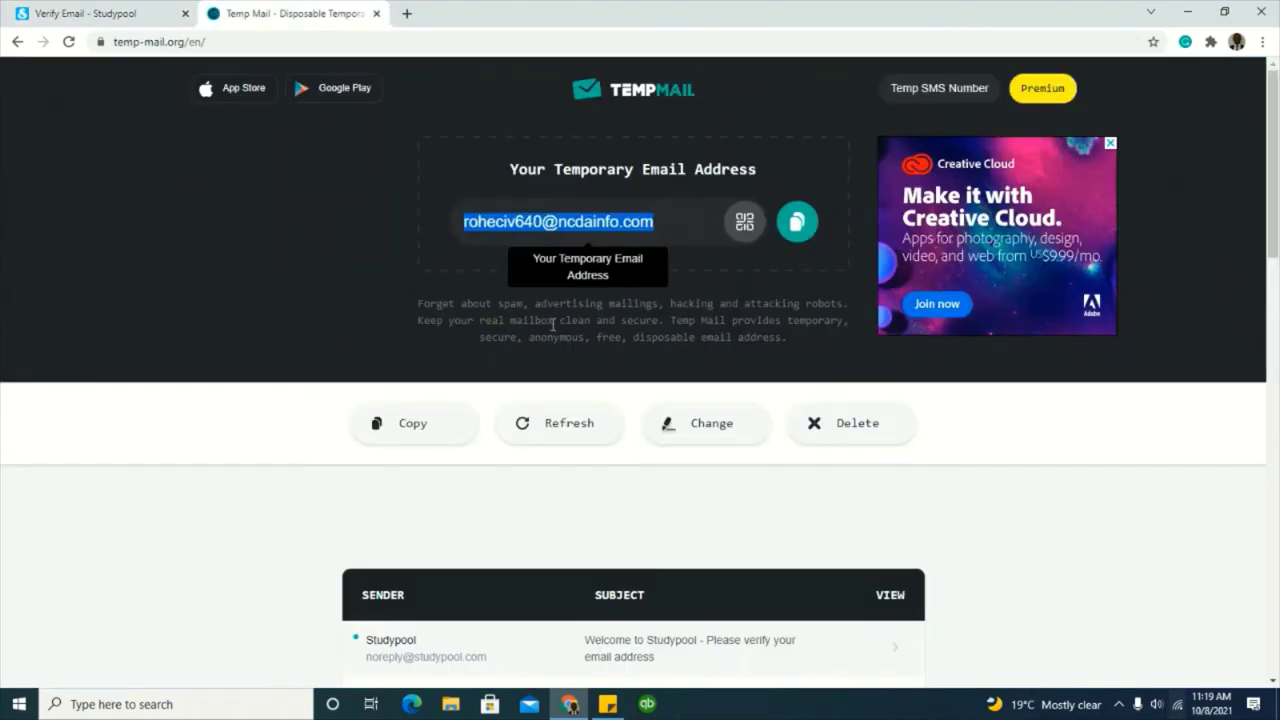
scroll(552, 323, "down", 3)
left_click(626, 328)
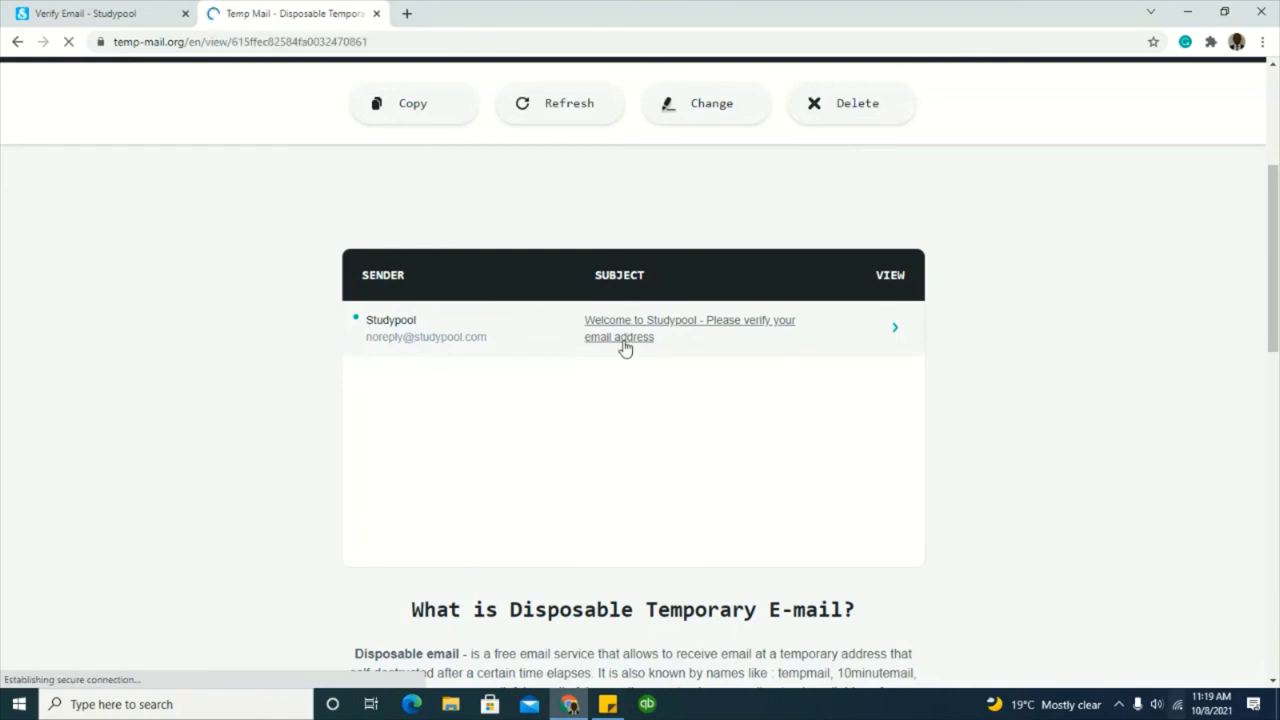
scroll(624, 348, "down", 4)
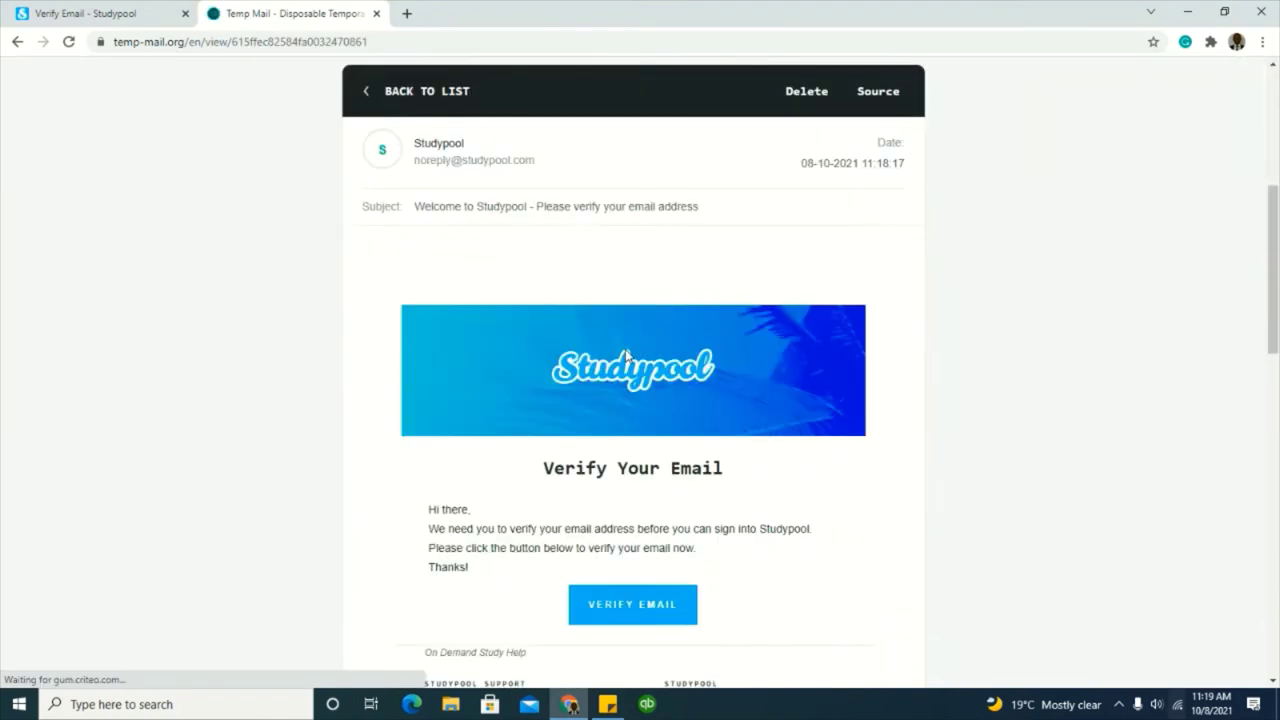
scroll(625, 355, "down", 2)
left_click(634, 400)
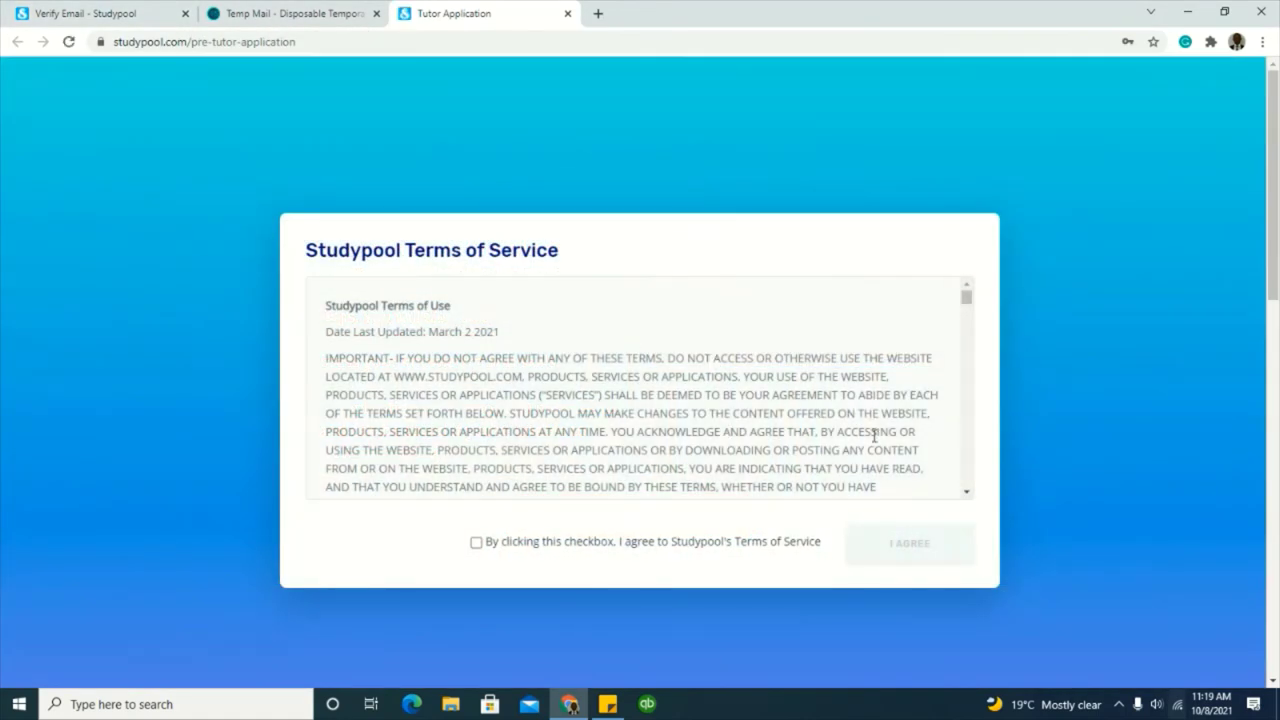
Step: Read to the end of the Terms of Service, tick the agreement, accept, and choose Start Your Application Now
scroll(690, 480, "down", 10)
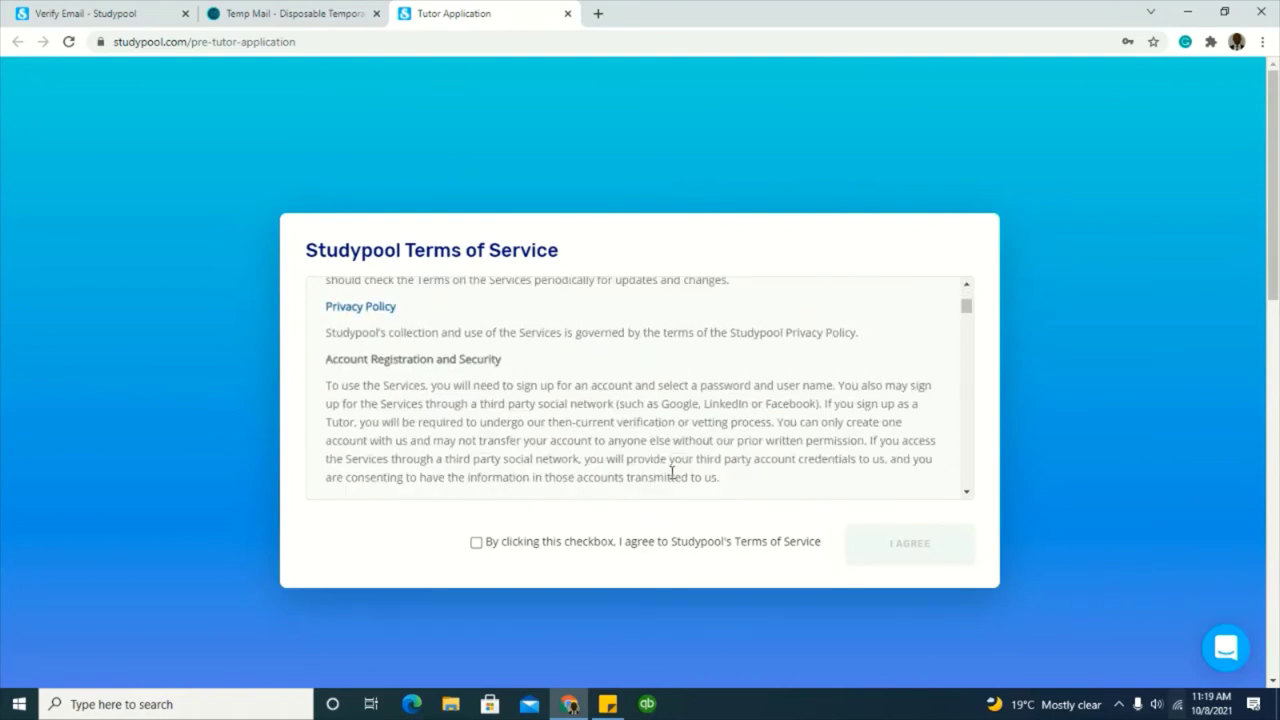
scroll(678, 476, "down", 10)
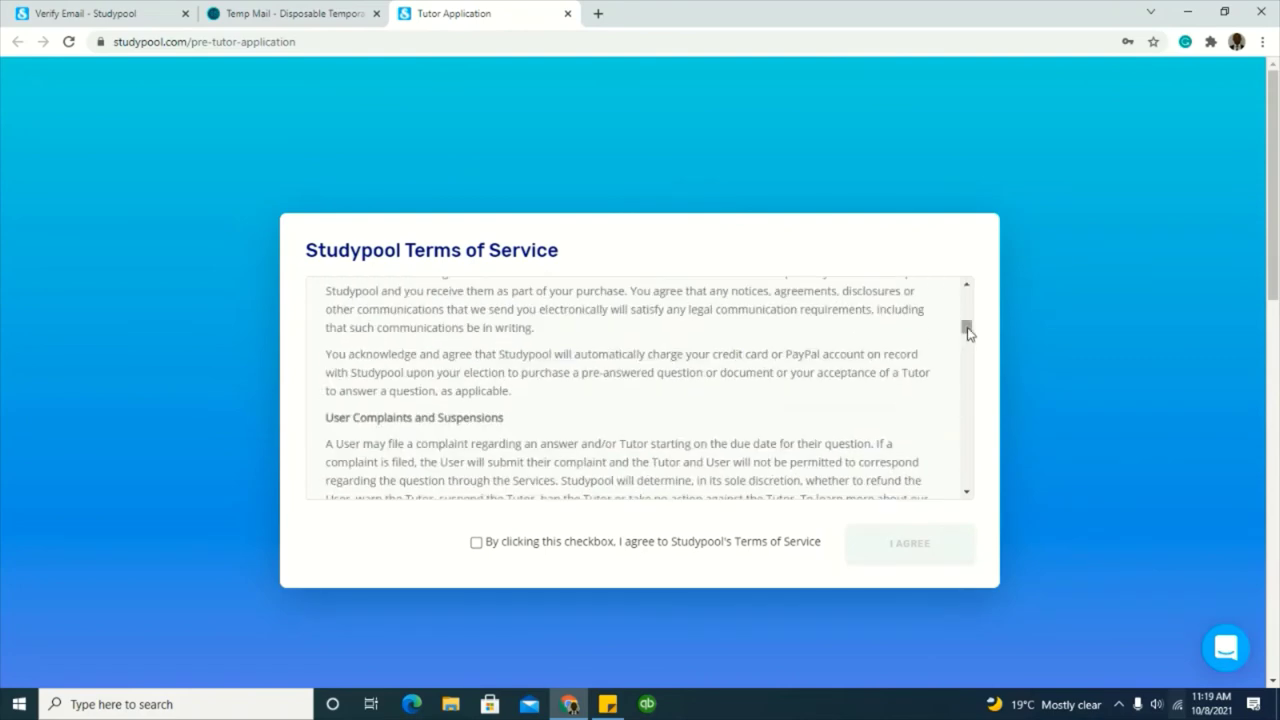
left_click_drag(968, 332, 974, 497)
left_click(477, 545)
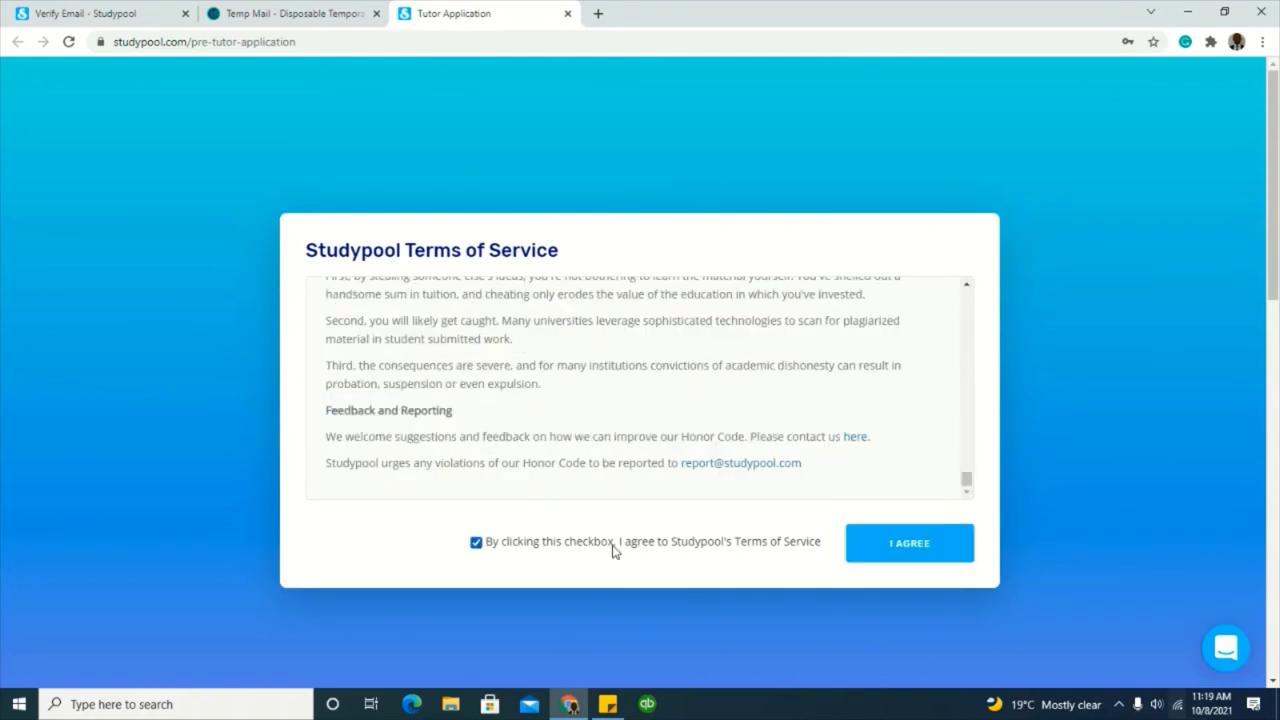
left_click(873, 556)
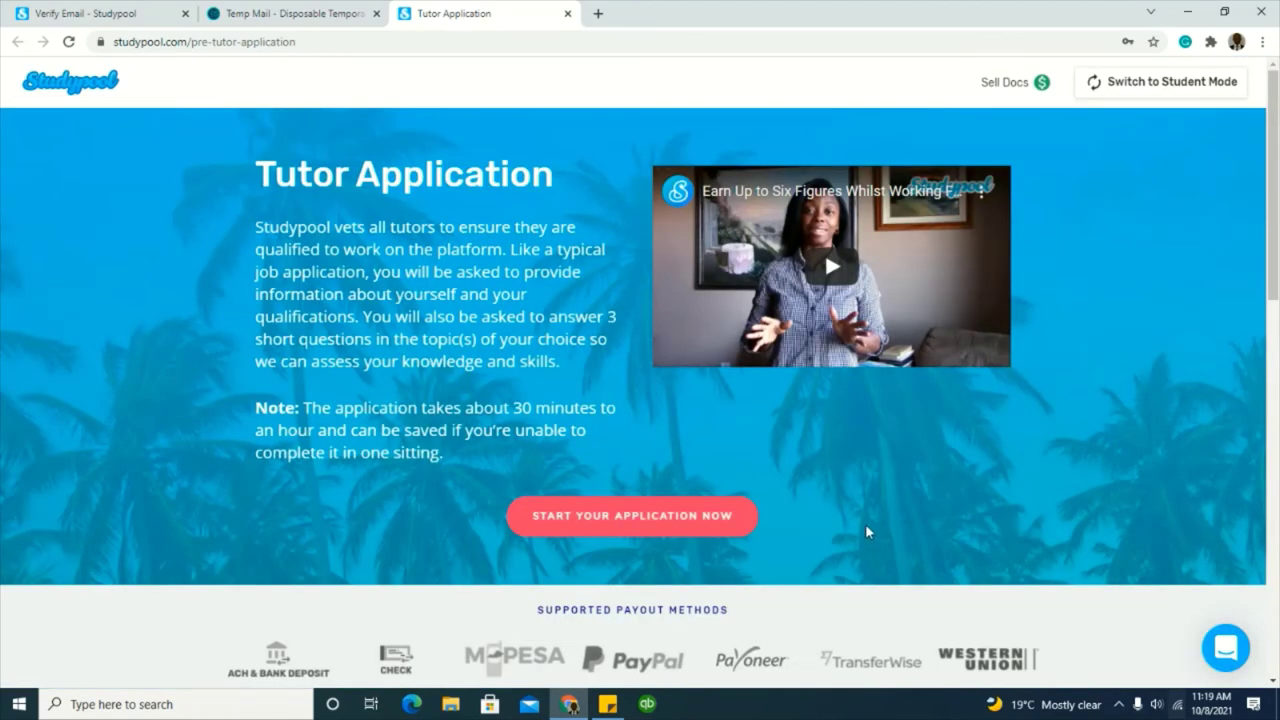
left_click(646, 524)
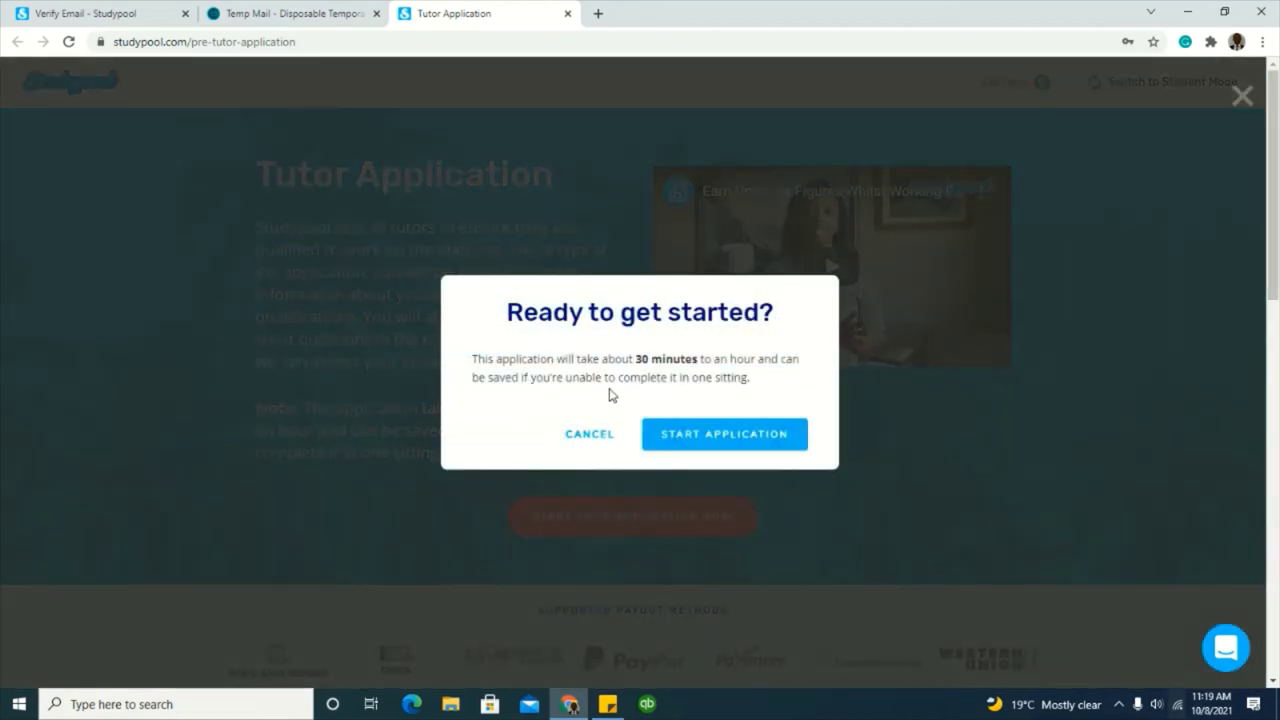
Step: Confirm START APPLICATION and review the Personal Information and Academic Background fields
left_click(735, 444)
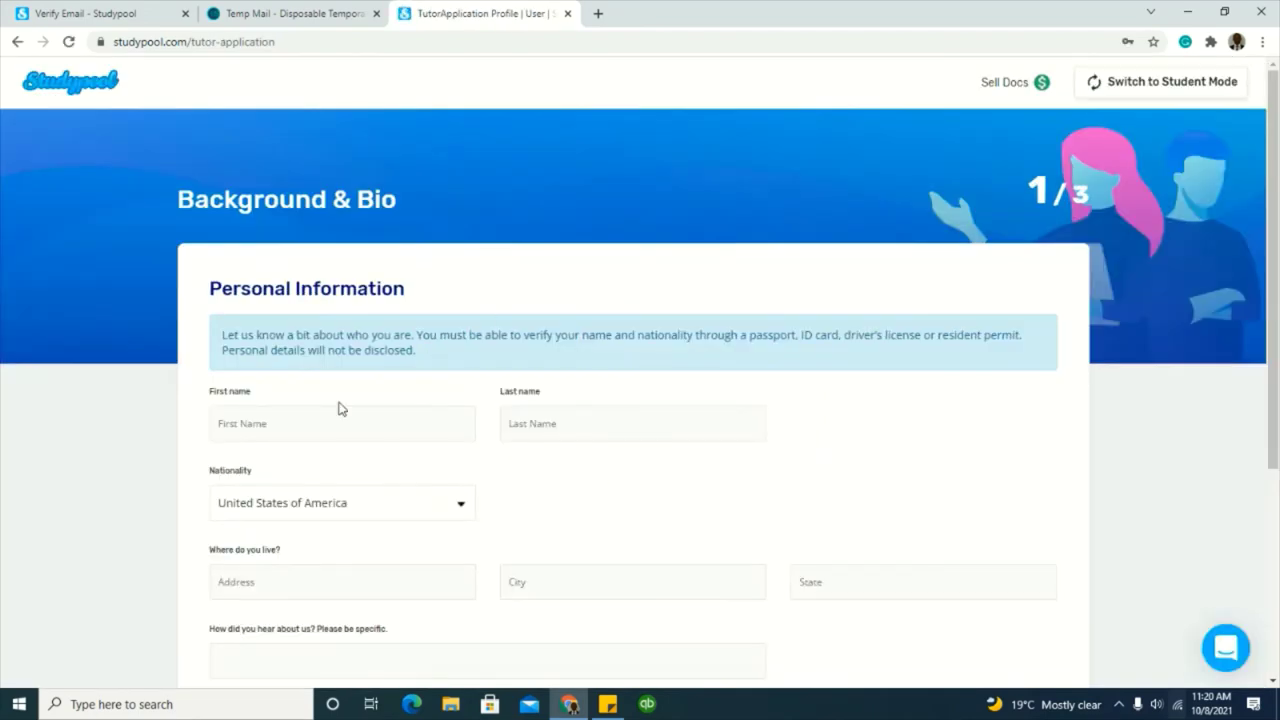
scroll(470, 562, "down", 2)
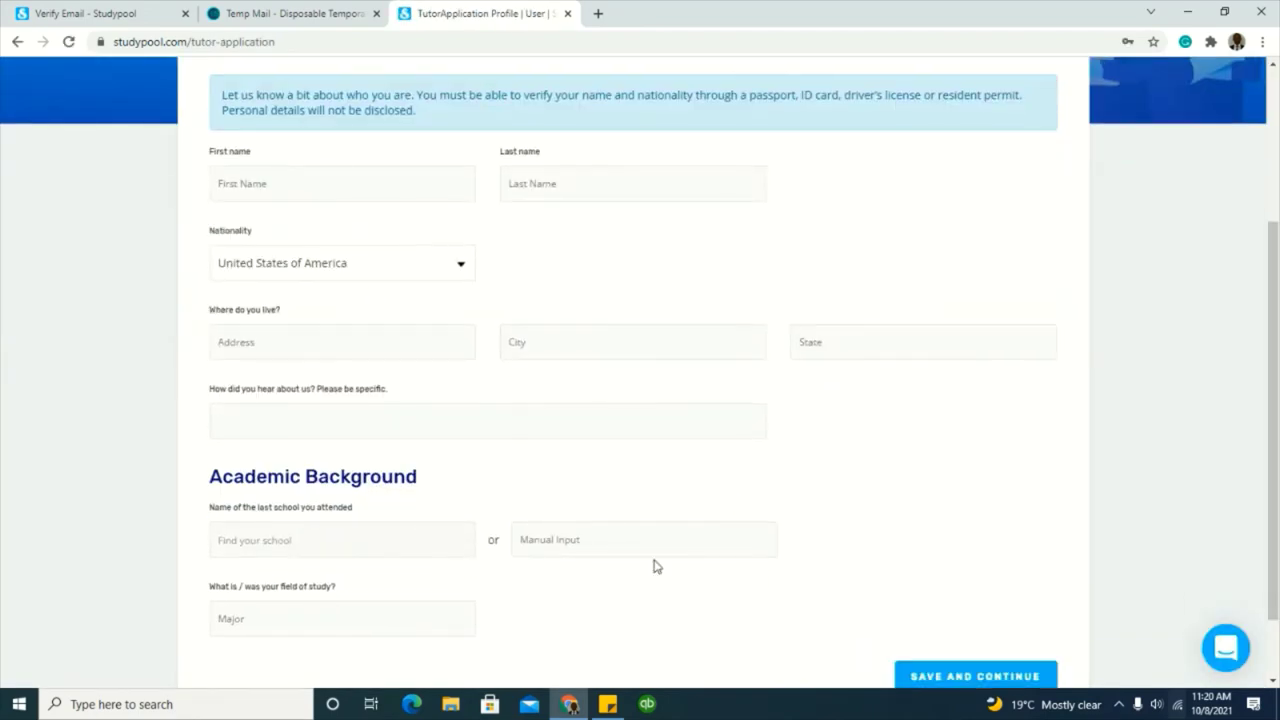
scroll(420, 510, "down", 1)
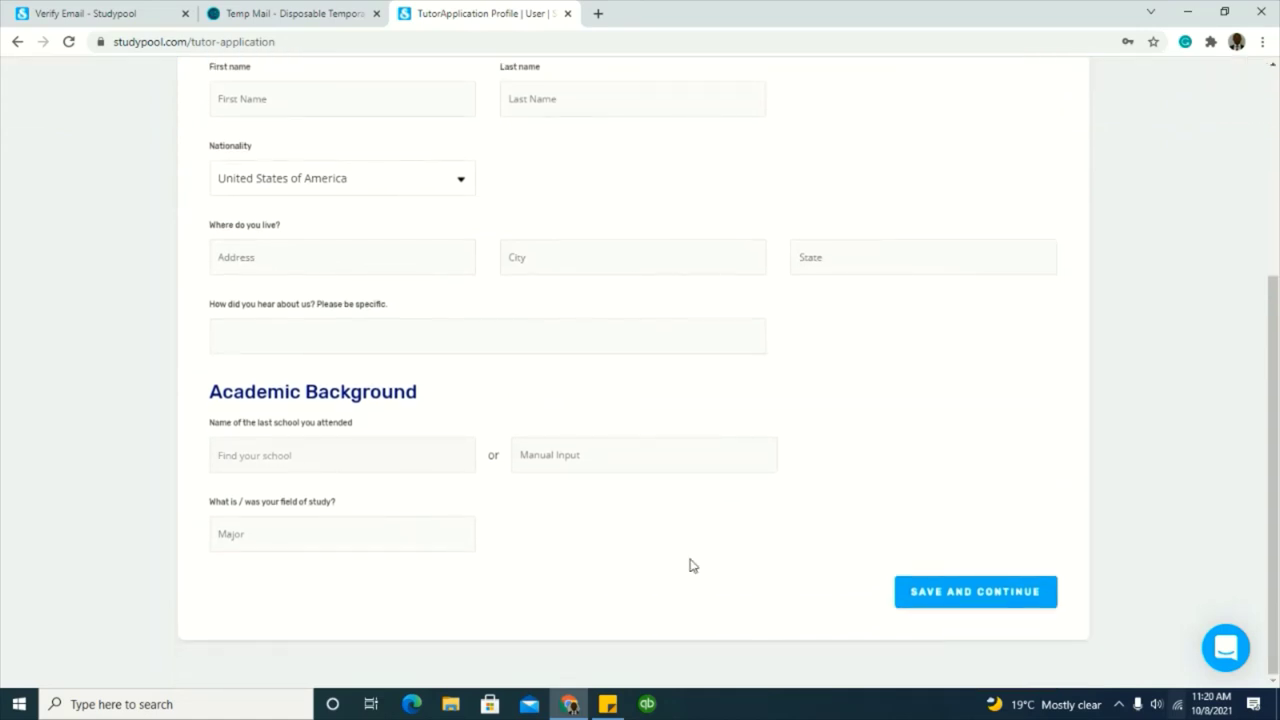
scroll(729, 418, "up", 3)
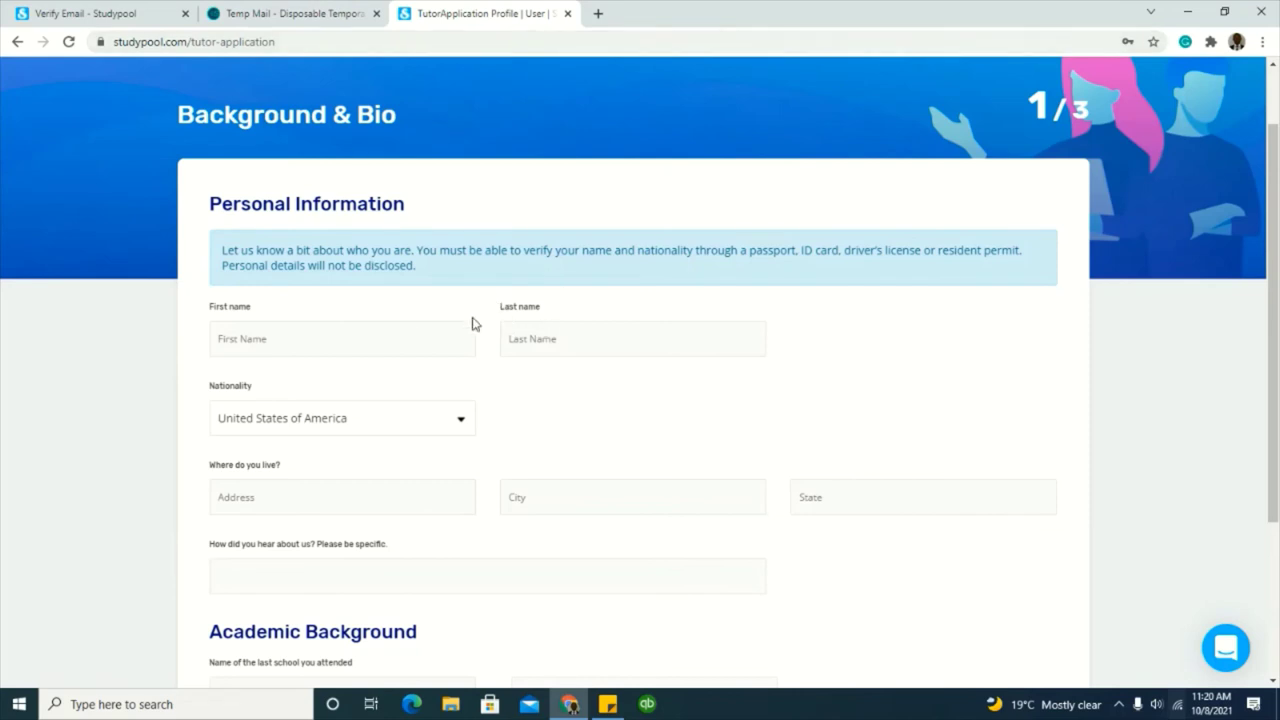
Step: Search Google for '24 writers' in a new tab and open the 24Writers website
left_click(598, 14)
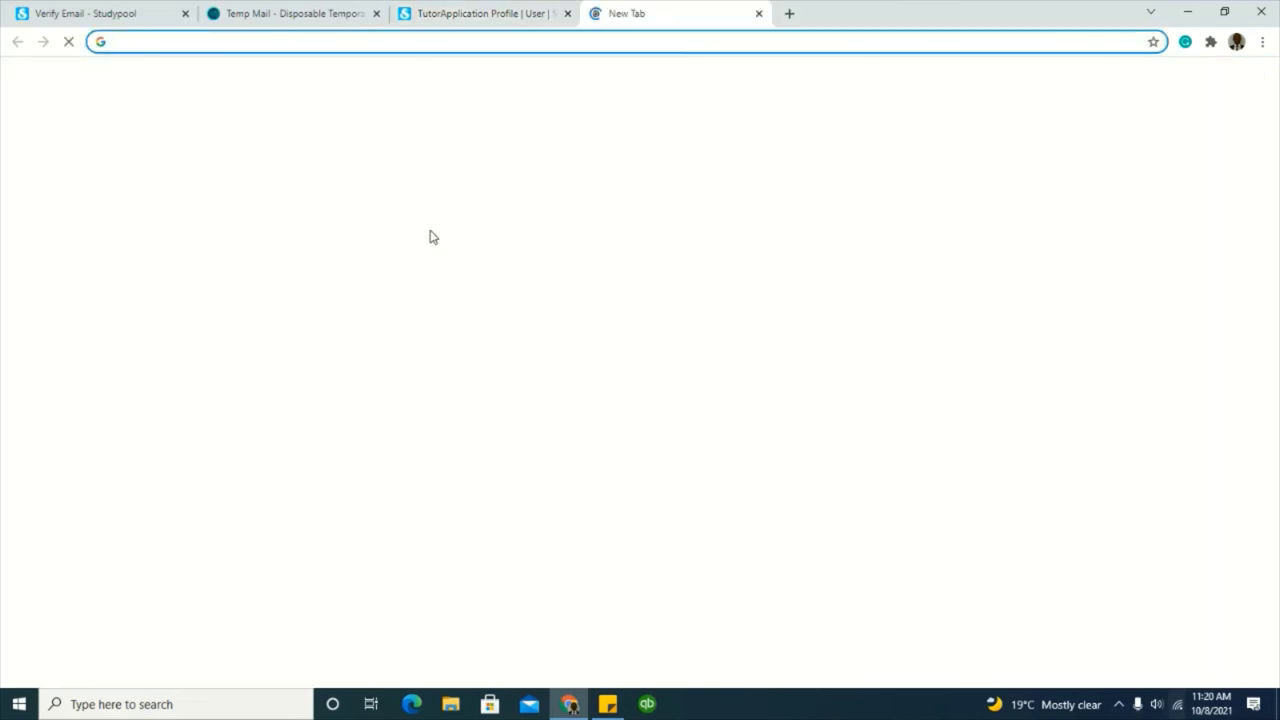
type("24")
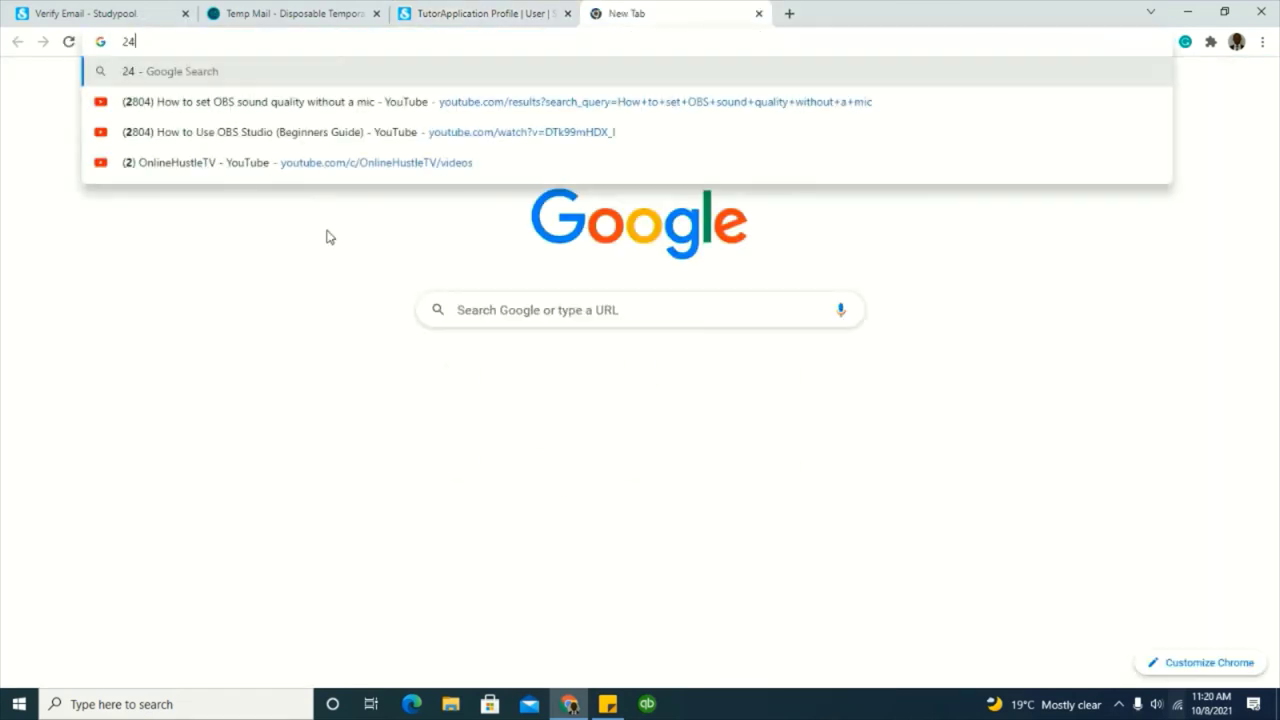
type(" write")
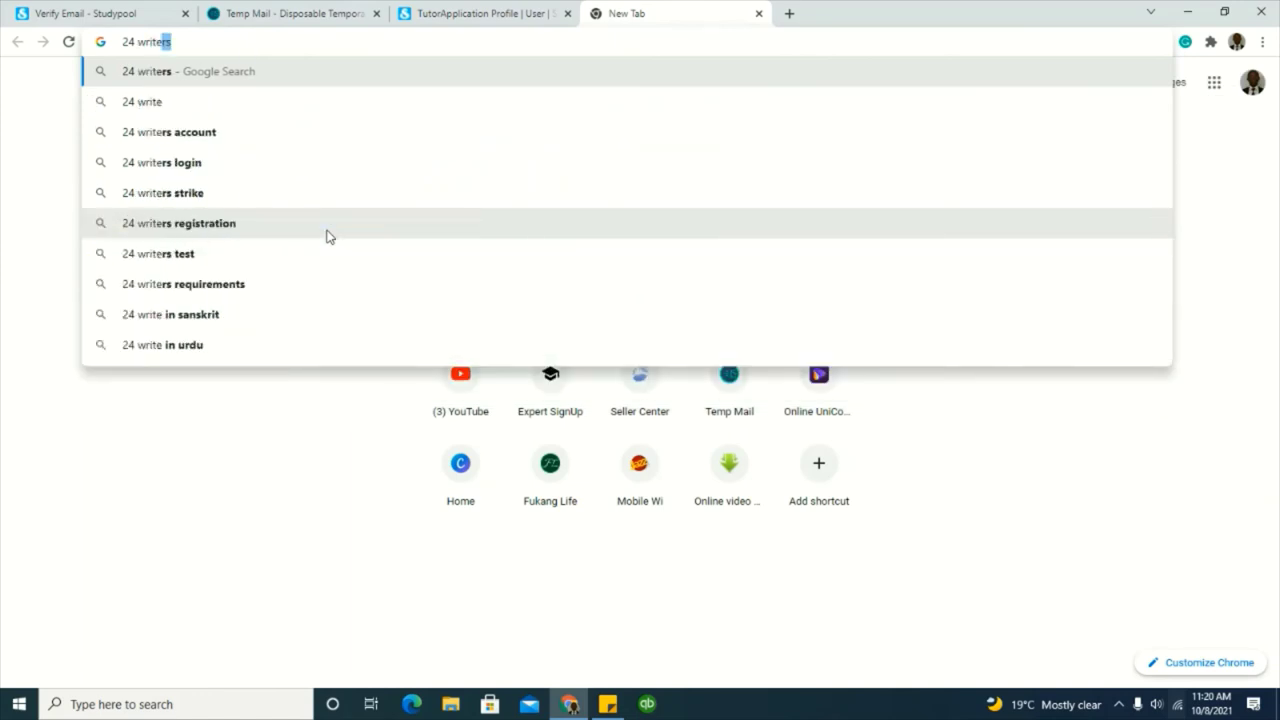
key("Return")
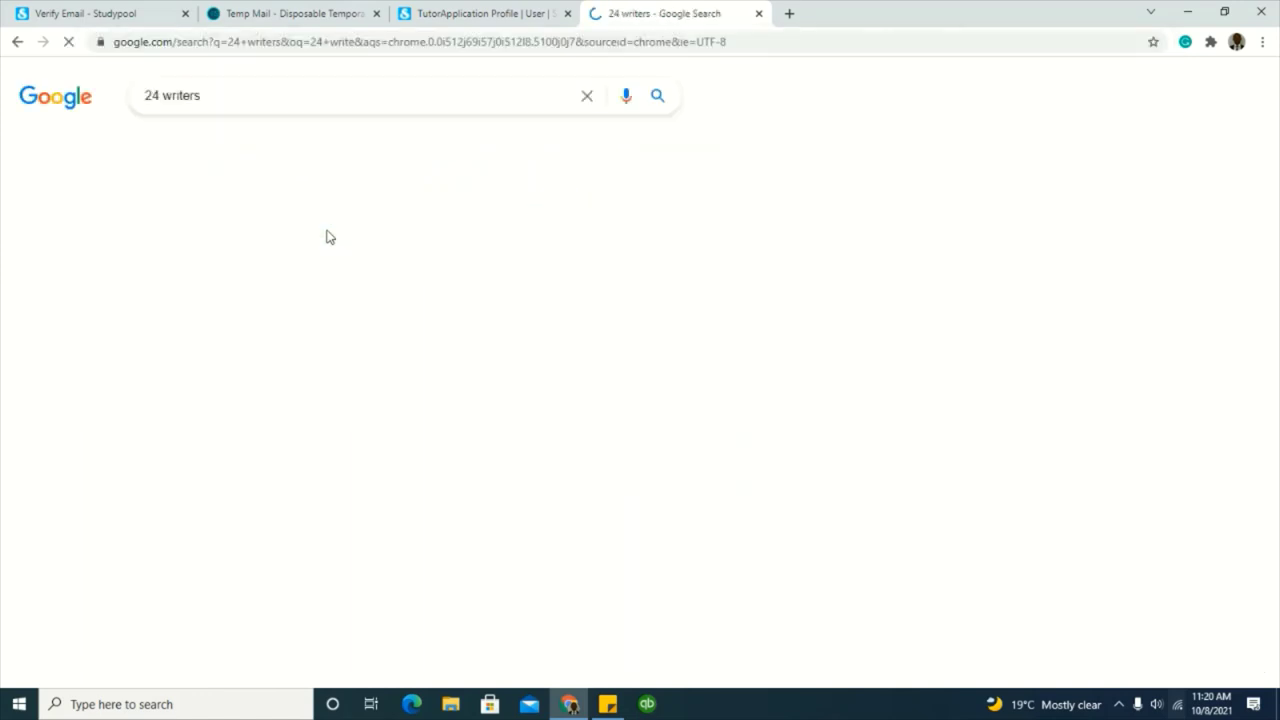
scroll(294, 415, "down", 1)
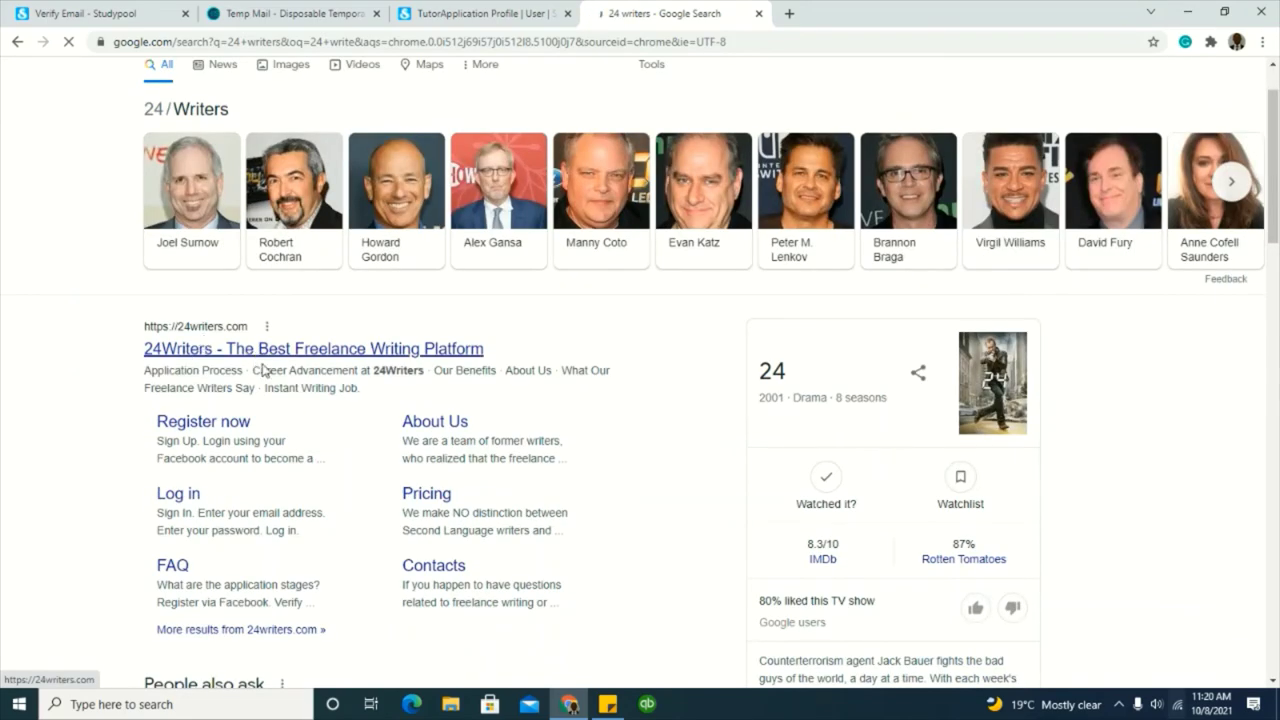
left_click(252, 352)
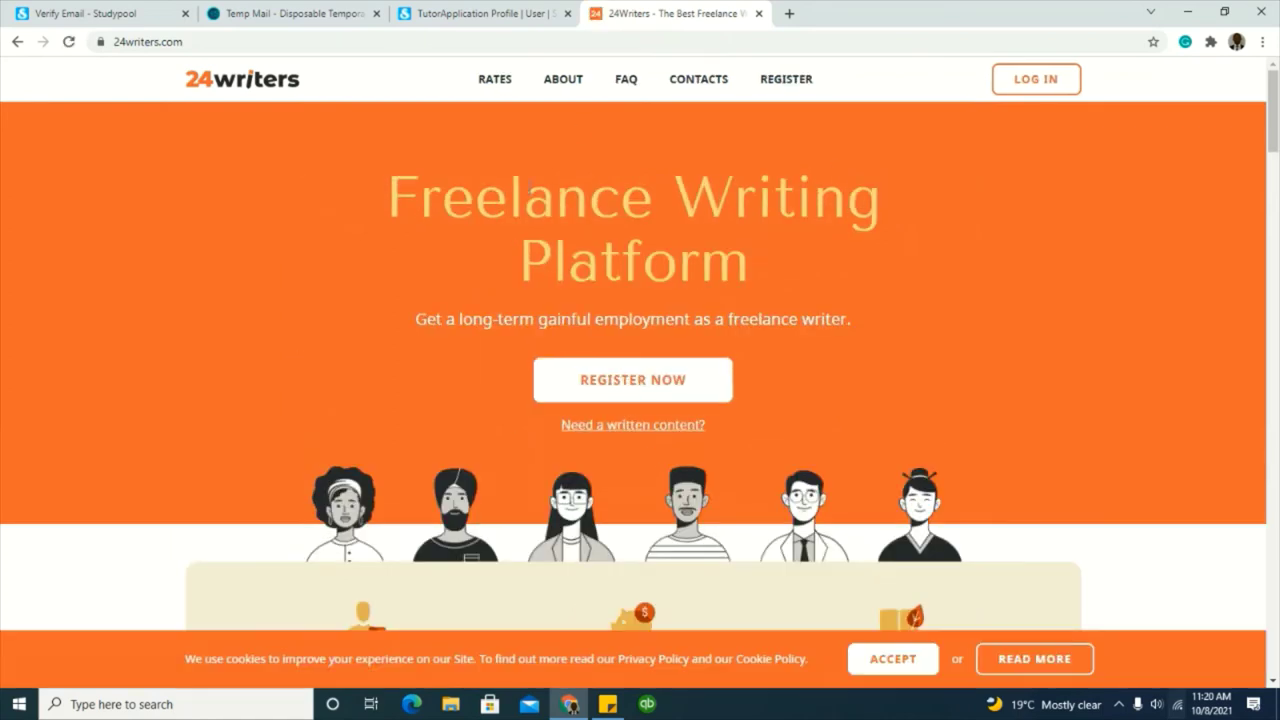
Step: Scroll through the 24Writers application process, career levels and benefits, then open a fresh tab
scroll(503, 408, "down", 2)
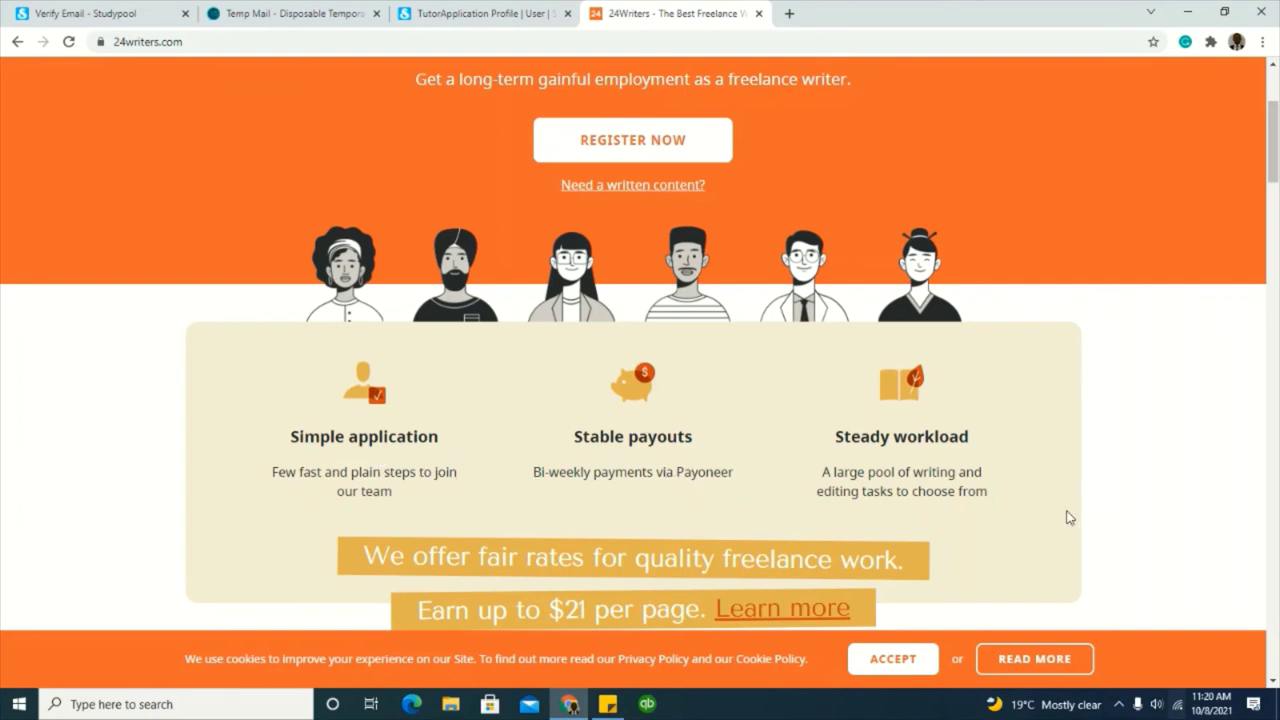
scroll(934, 498, "down", 2)
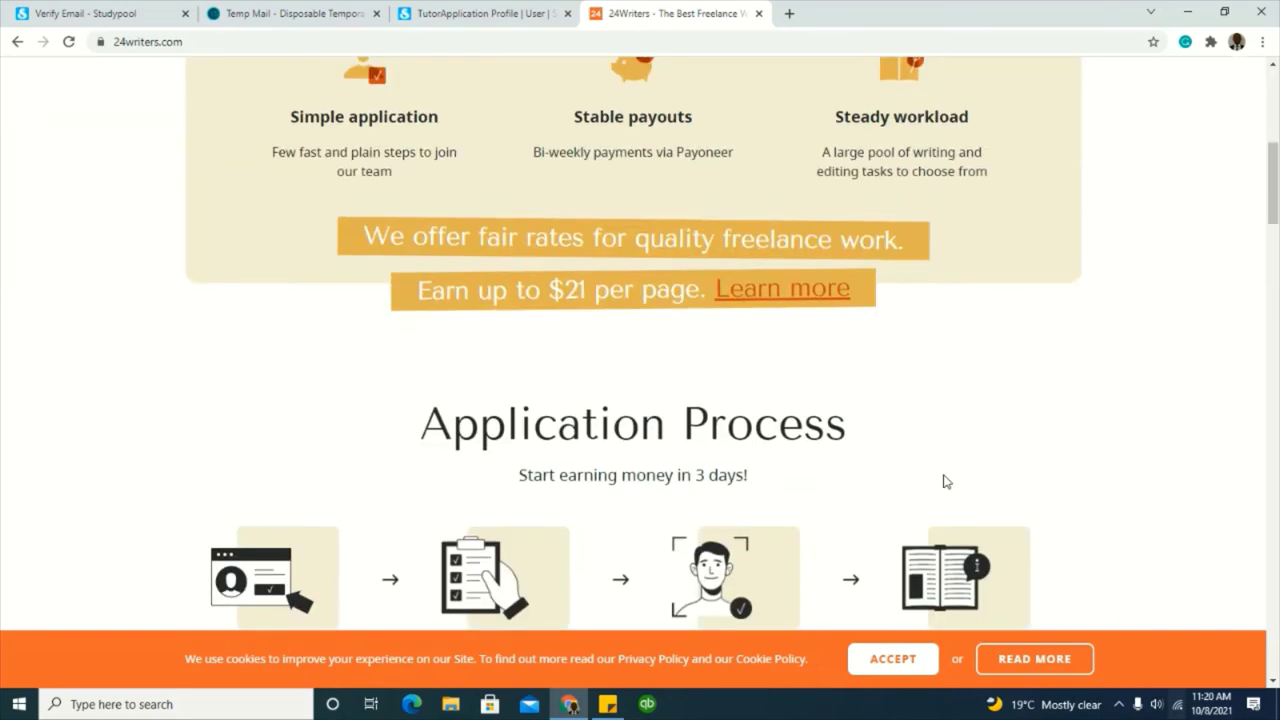
scroll(943, 480, "down", 2)
scroll(920, 490, "down", 2)
scroll(418, 428, "down", 1)
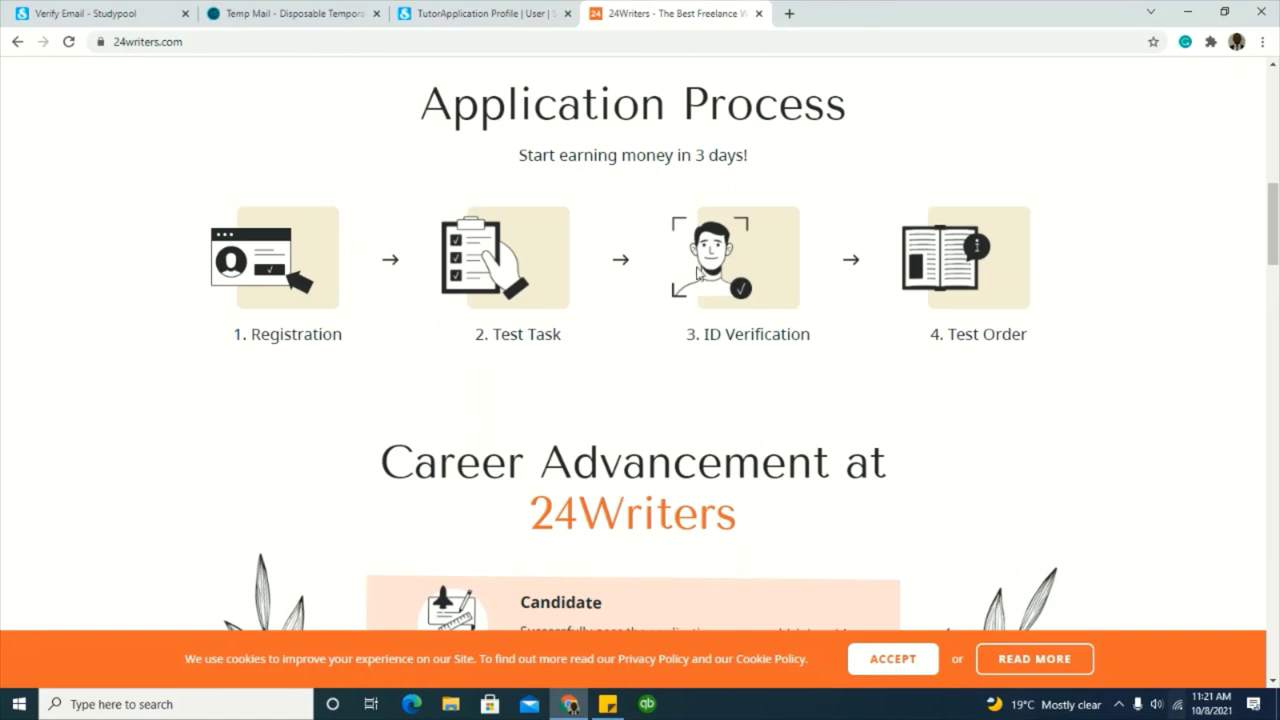
scroll(427, 354, "down", 3)
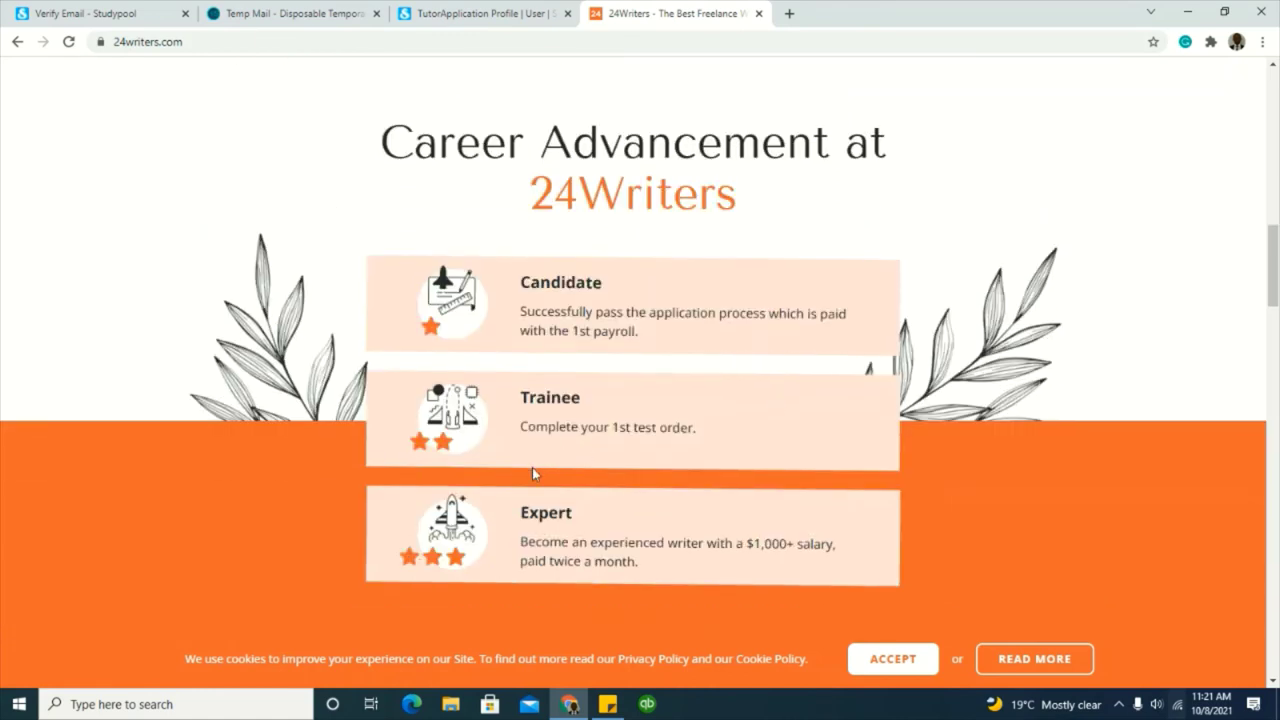
scroll(532, 467, "down", 1)
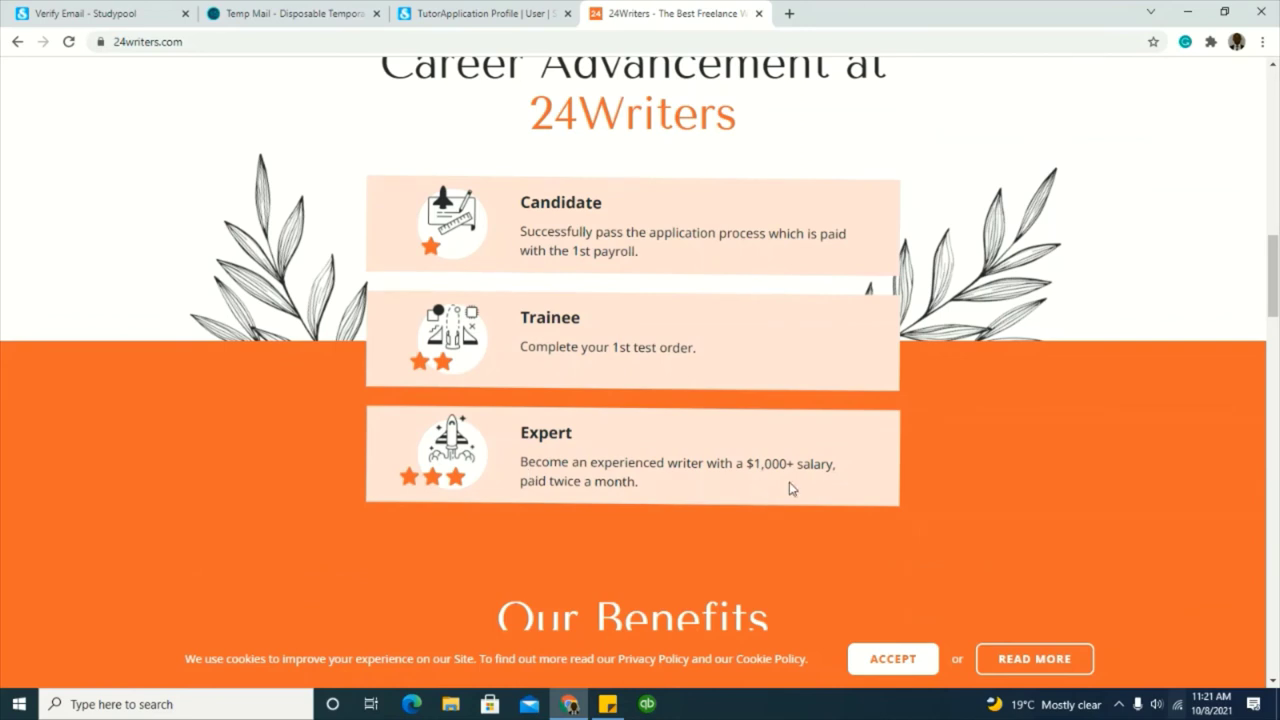
scroll(643, 528, "down", 3)
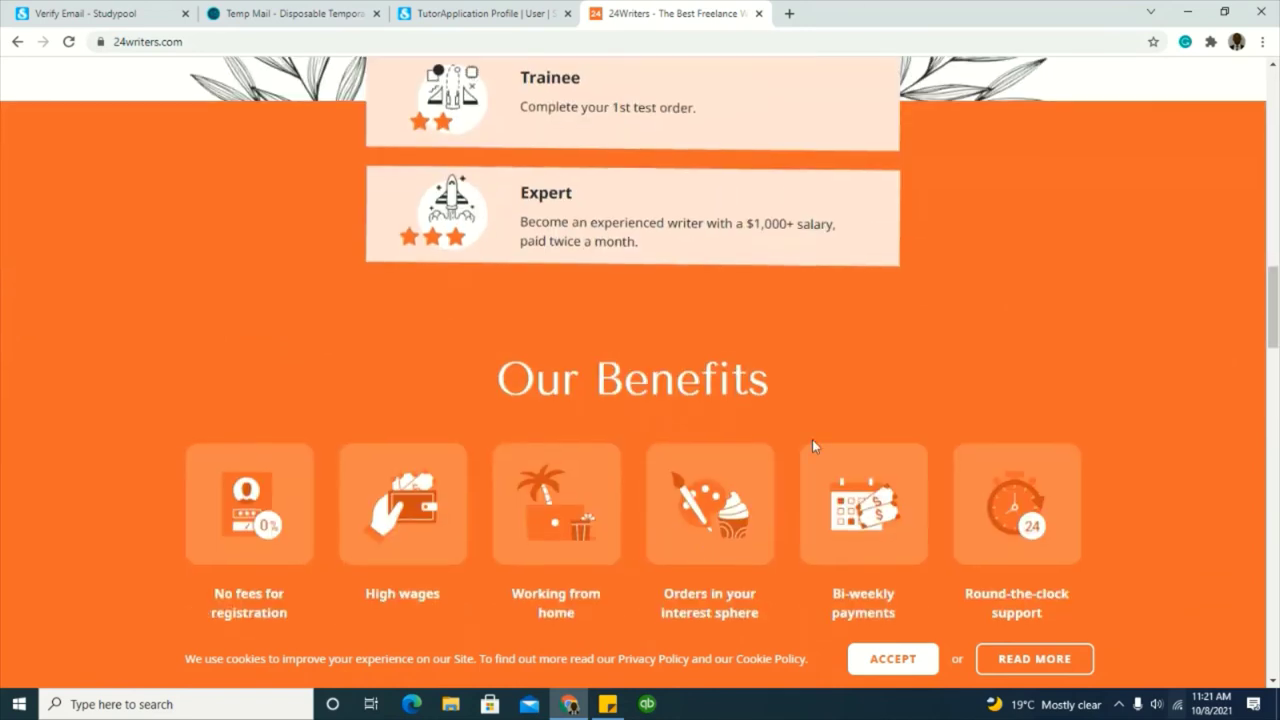
scroll(812, 440, "down", 3)
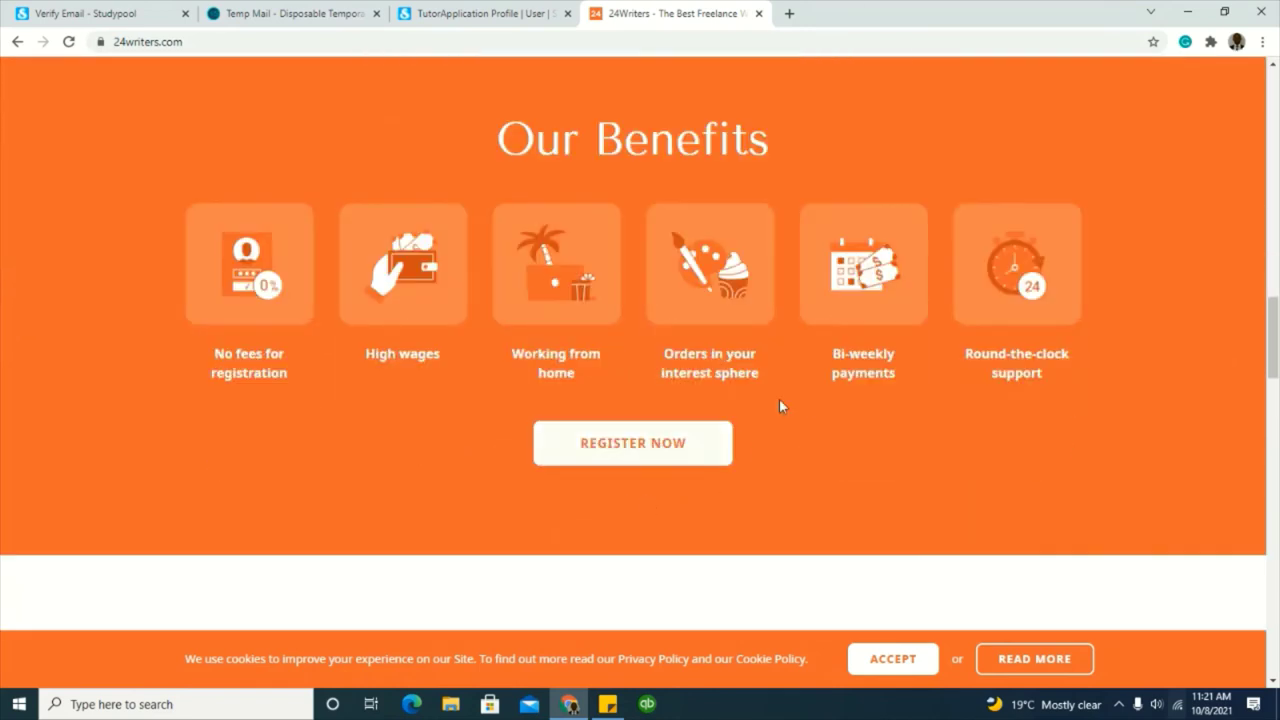
scroll(952, 440, "down", 13)
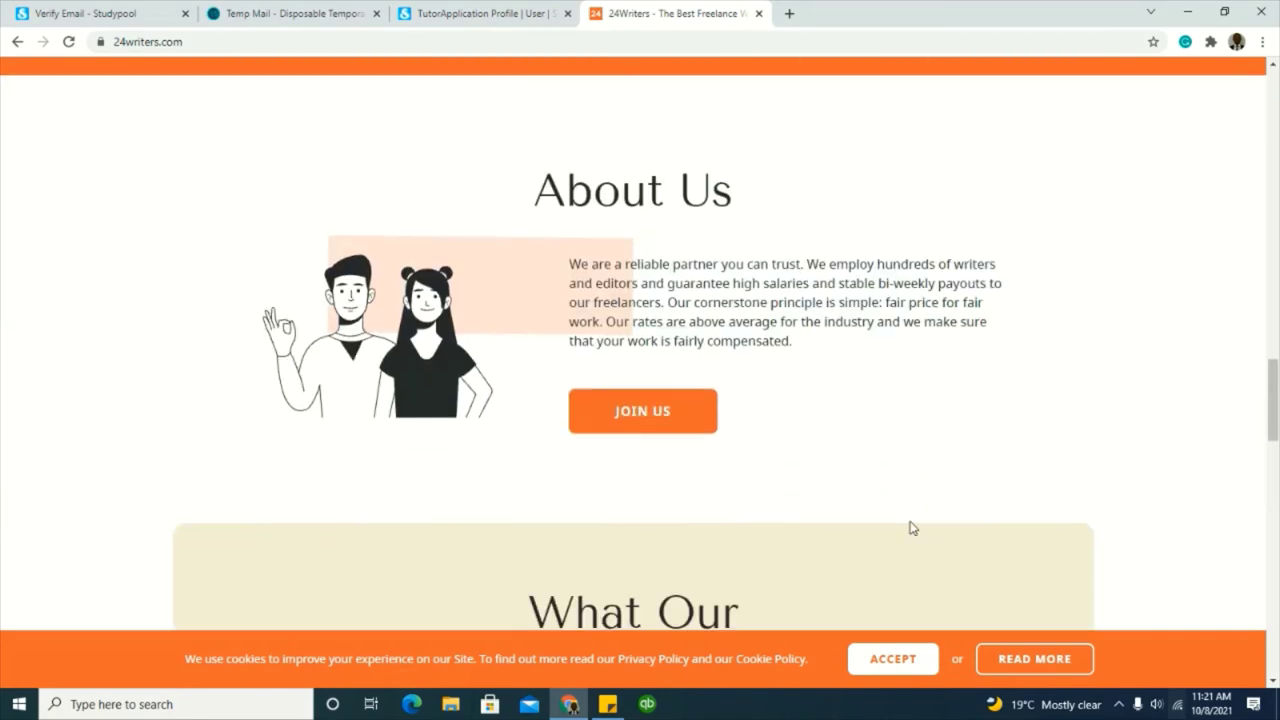
scroll(868, 511, "down", 10)
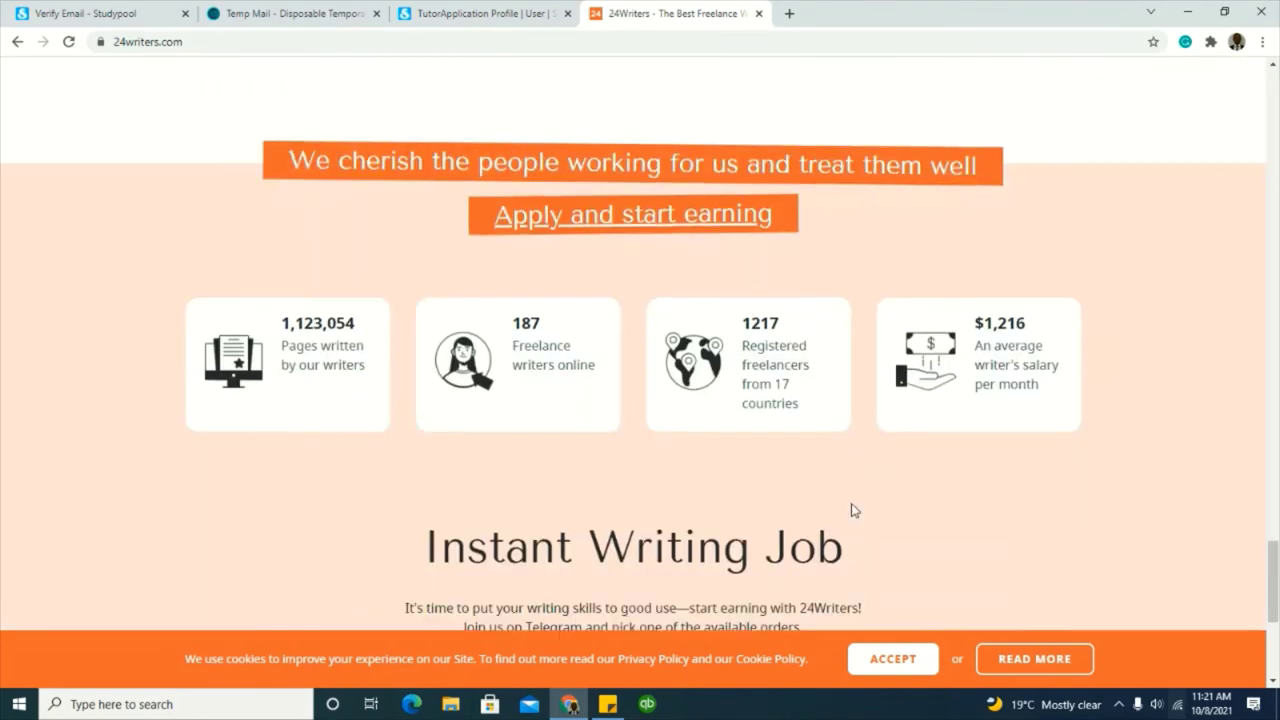
scroll(808, 456, "up", 2)
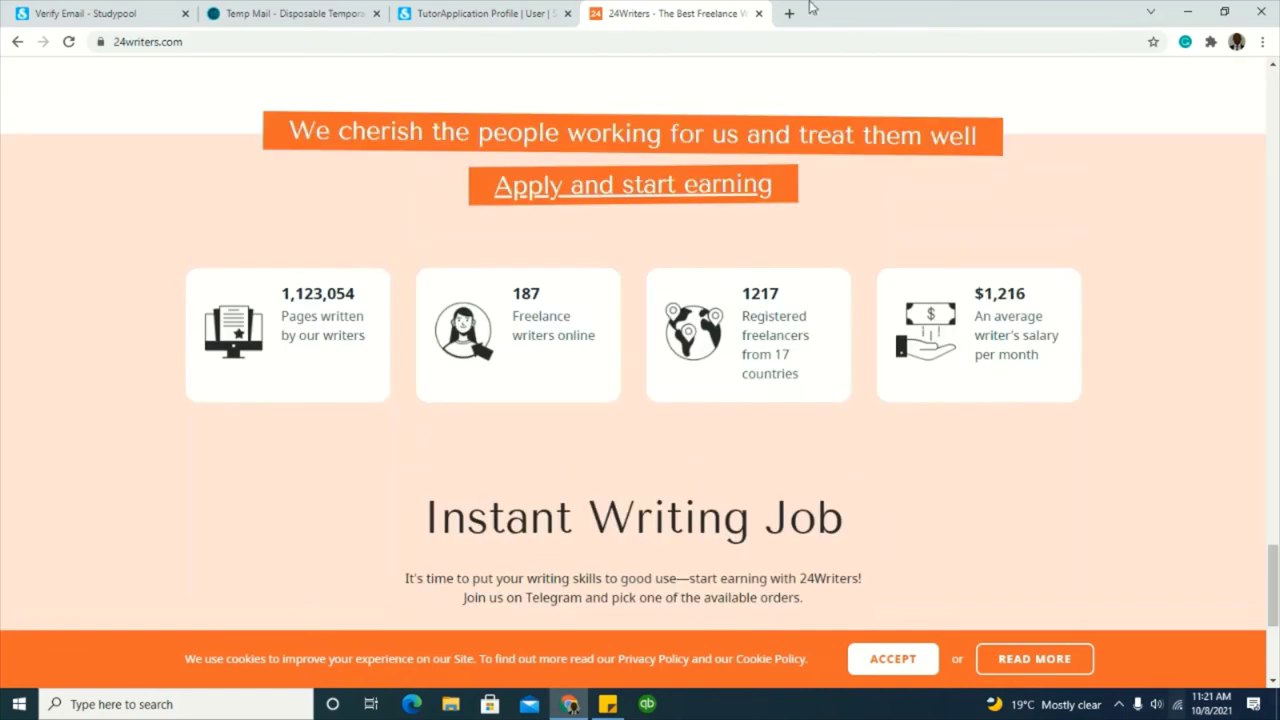
left_click(789, 13)
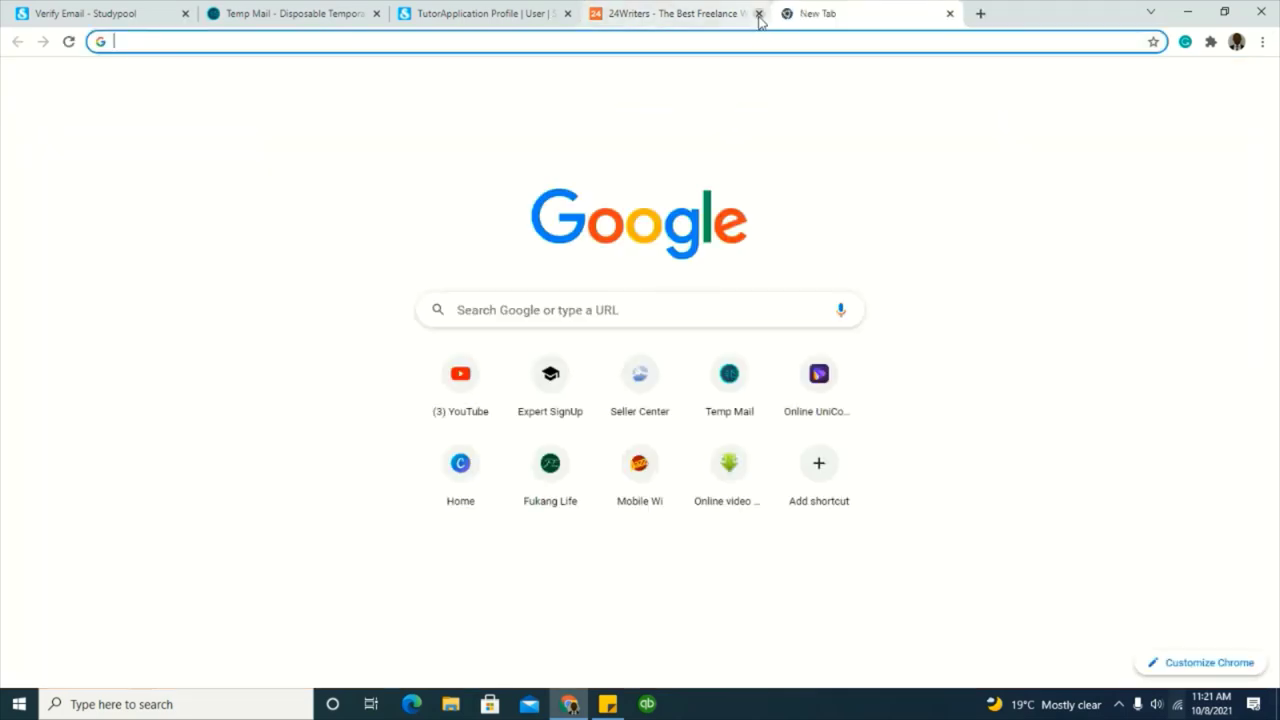
Step: Close the 24Writers tab and run a Google search for 'nerdy turtlez'
left_click(758, 13)
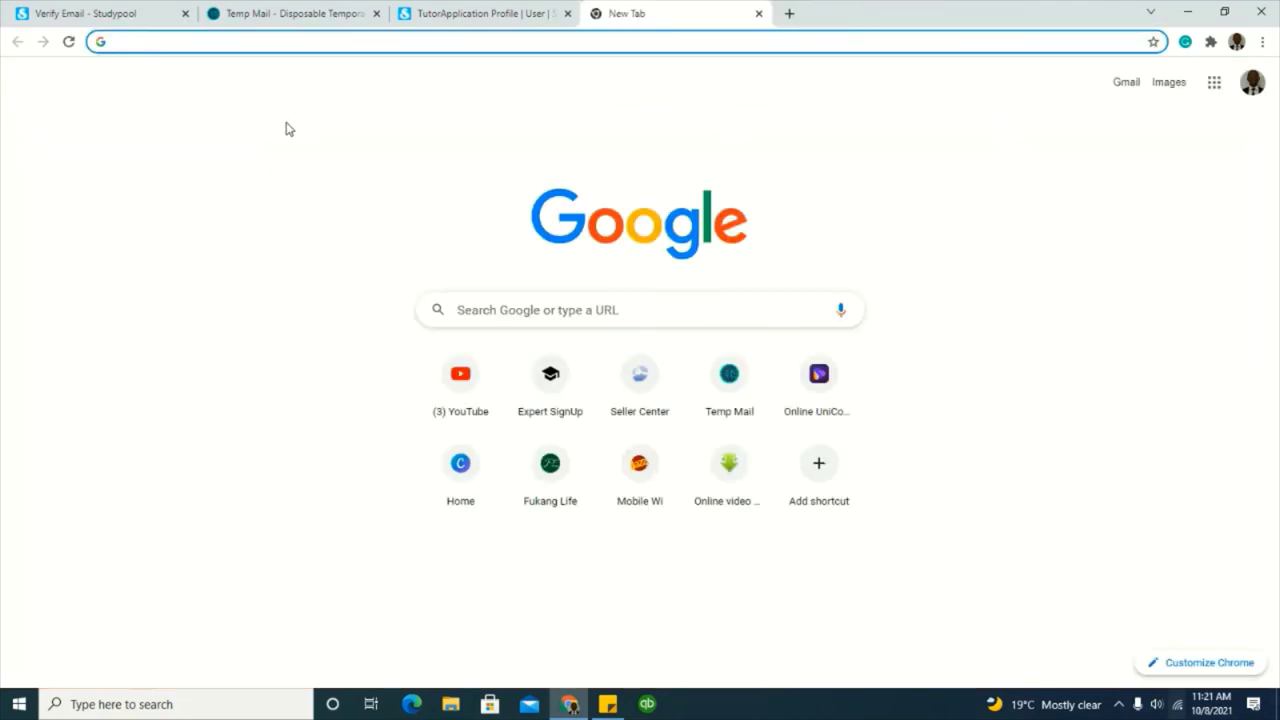
type("Ner")
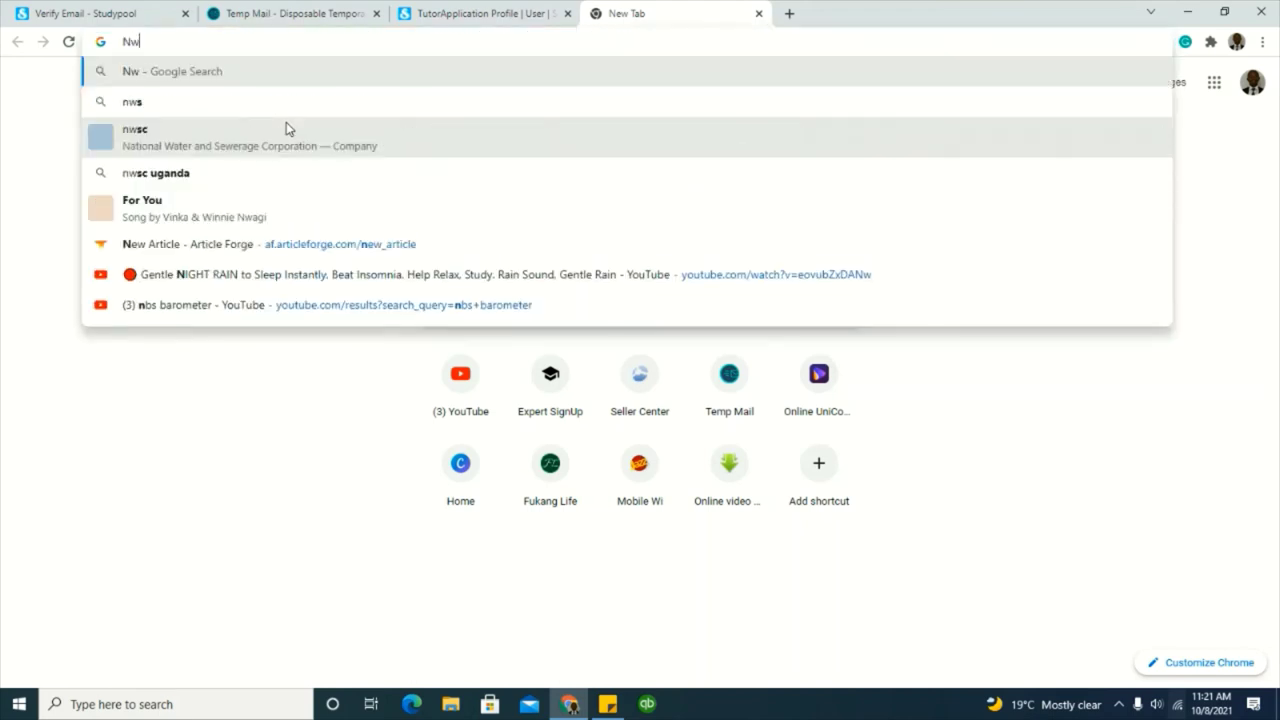
type("dy")
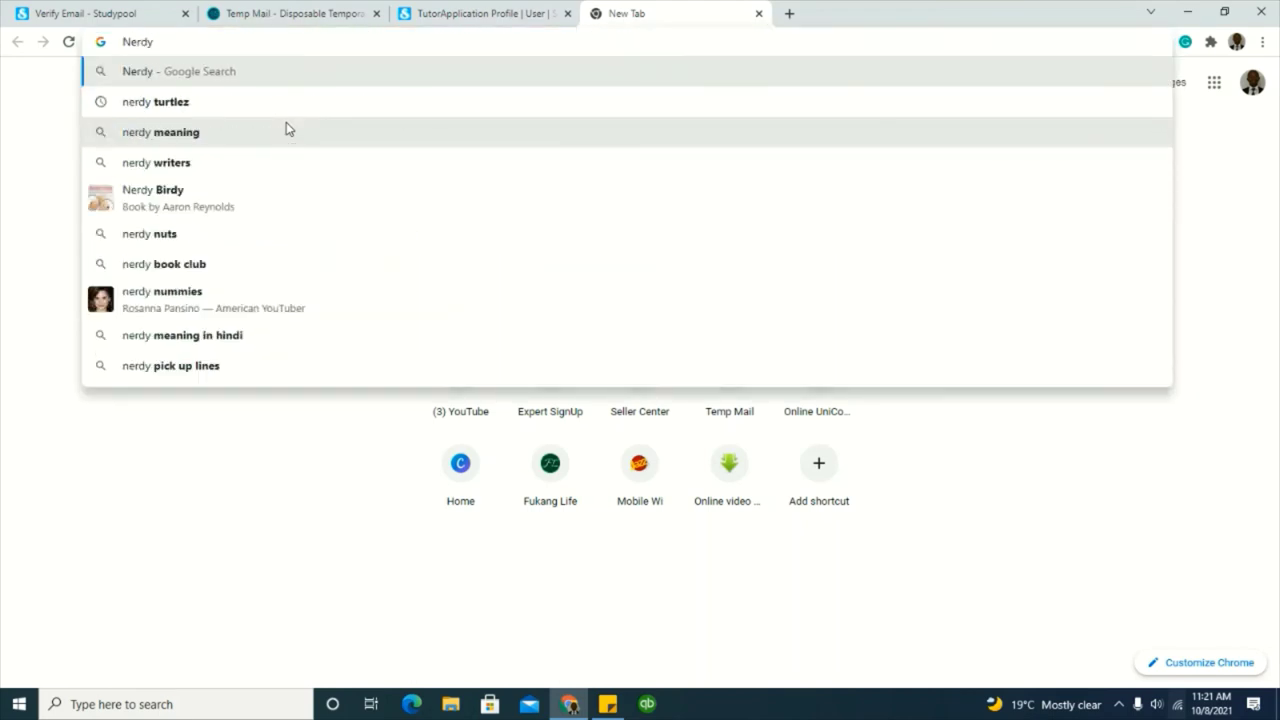
left_click(262, 114)
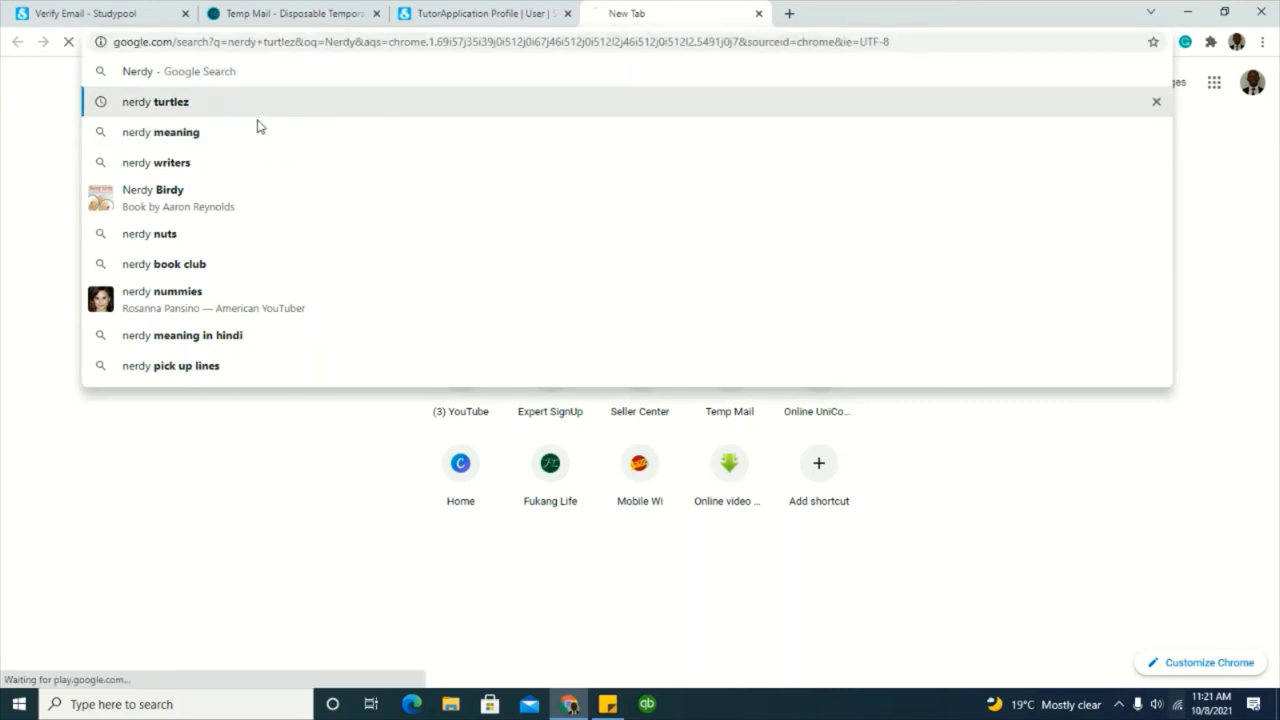